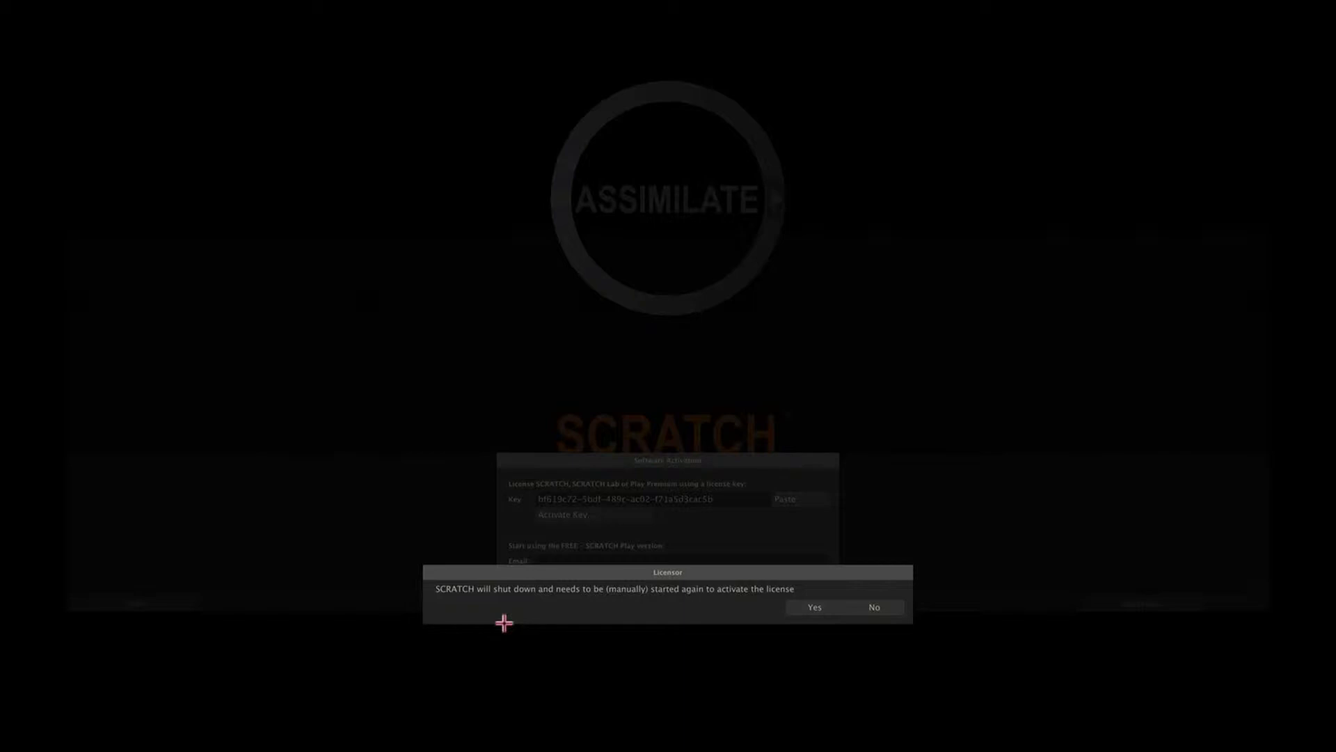
# Step: Accept the Licensor prompt so SCRATCH shuts down for licence activation
pyautogui.click(817, 606)
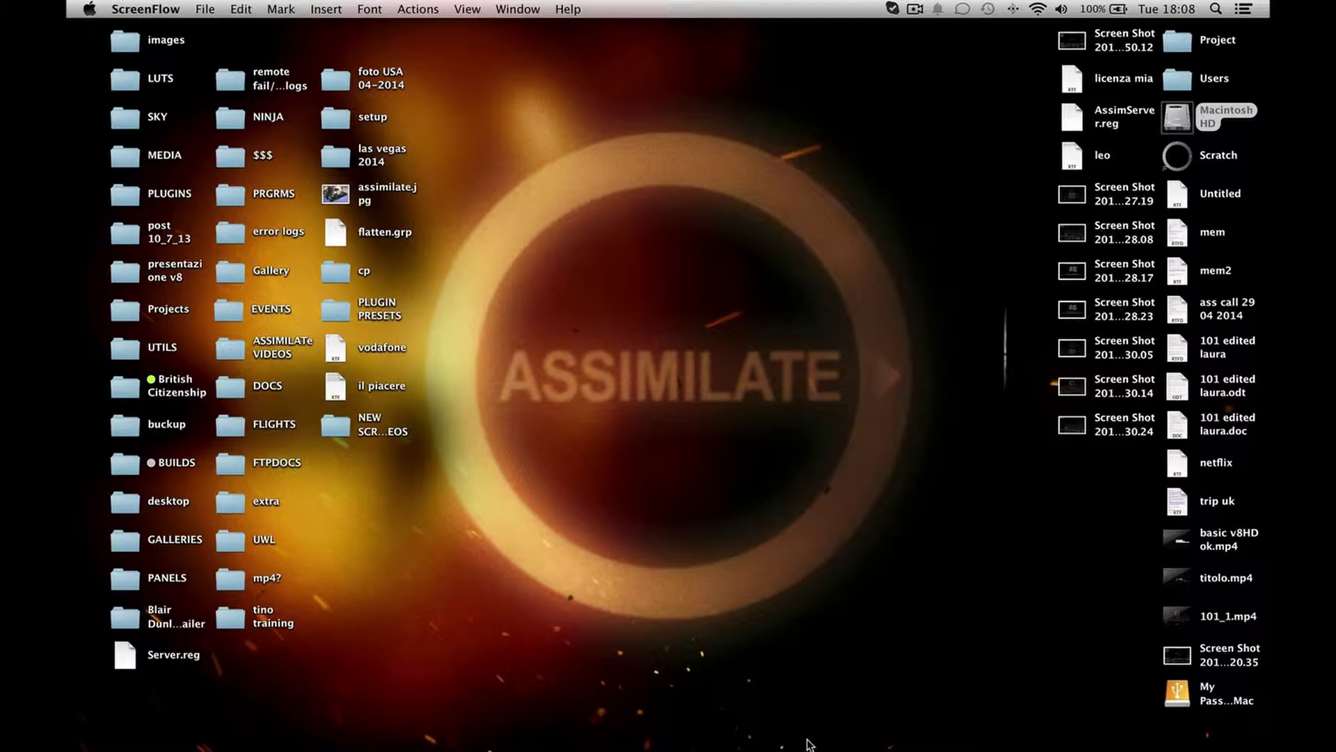
# Step: Relaunch SCRATCH from its Dock icon
pyautogui.click(757, 730)
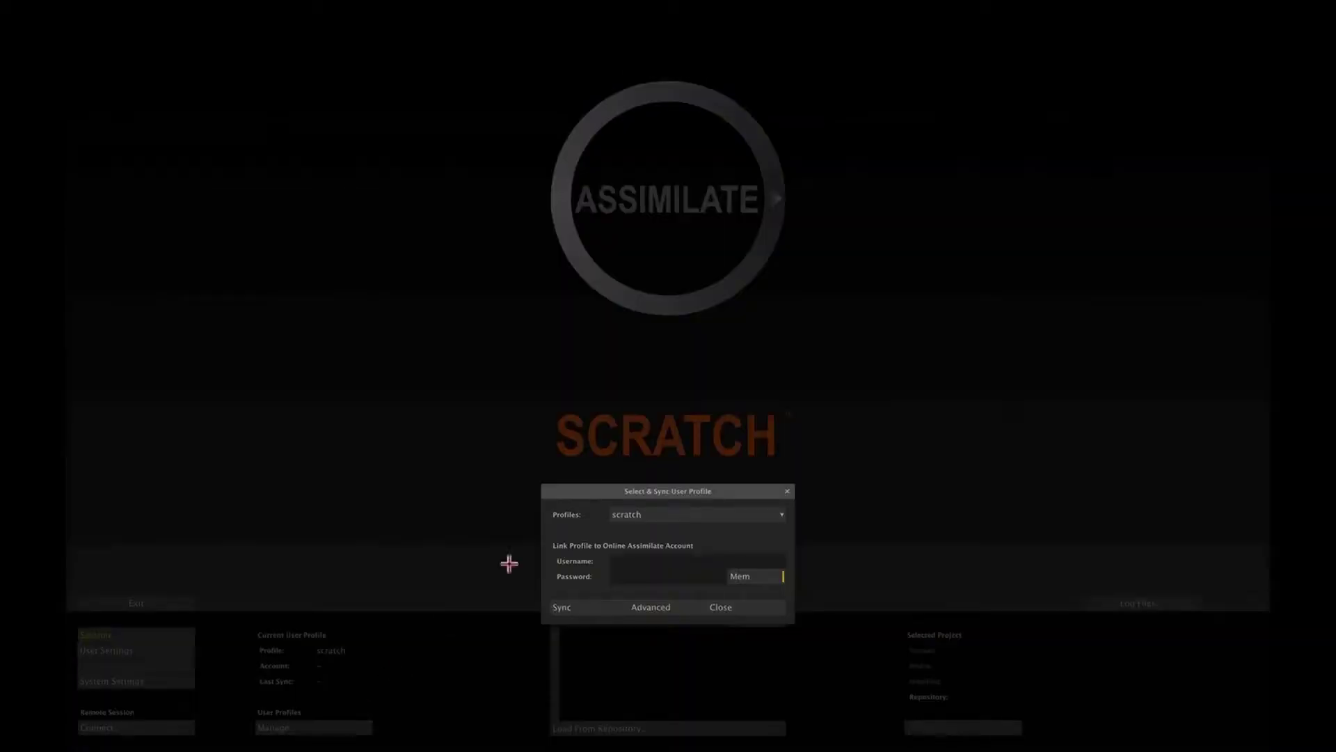
# Step: Create a new profile linked to the online Assimilate account using the account's e-mail and password
pyautogui.click(632, 513)
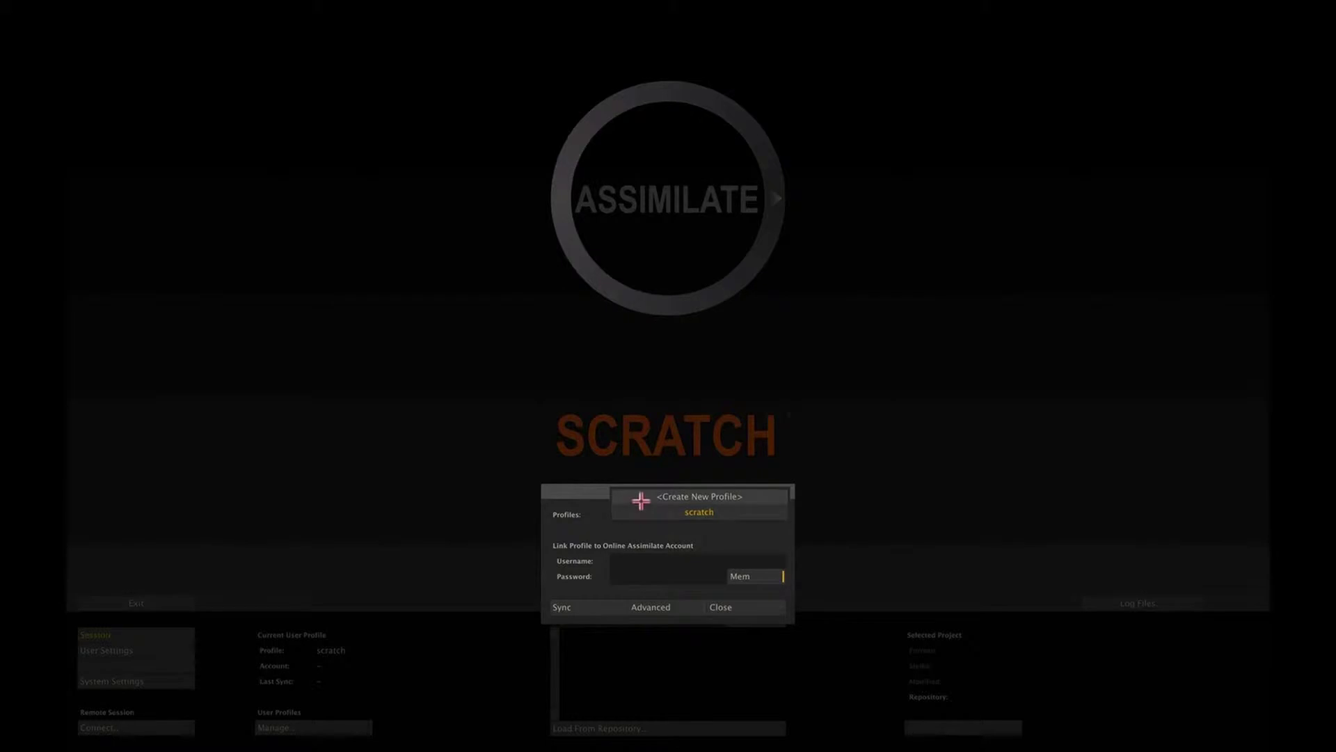
pyautogui.click(638, 494)
pyautogui.write('laura')
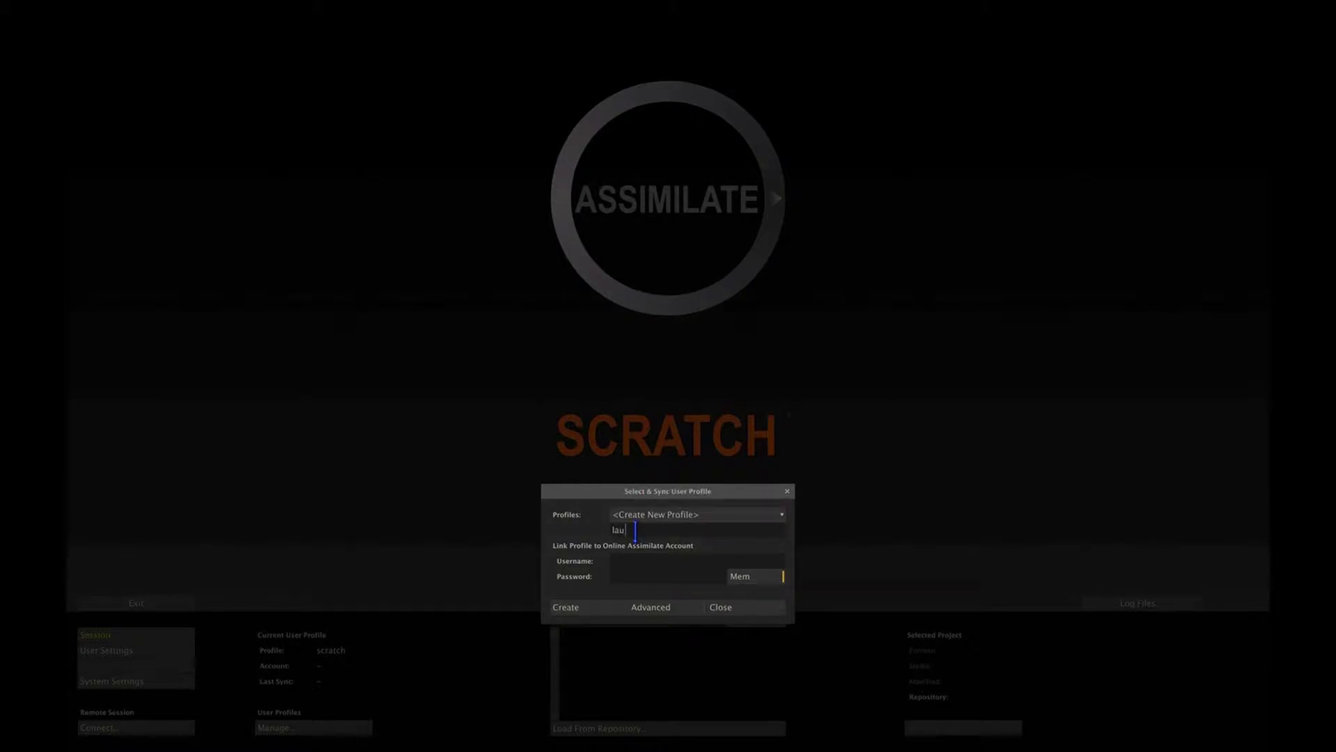
pyautogui.press('Tab')
pyautogui.write('########')
pyautogui.click(583, 607)
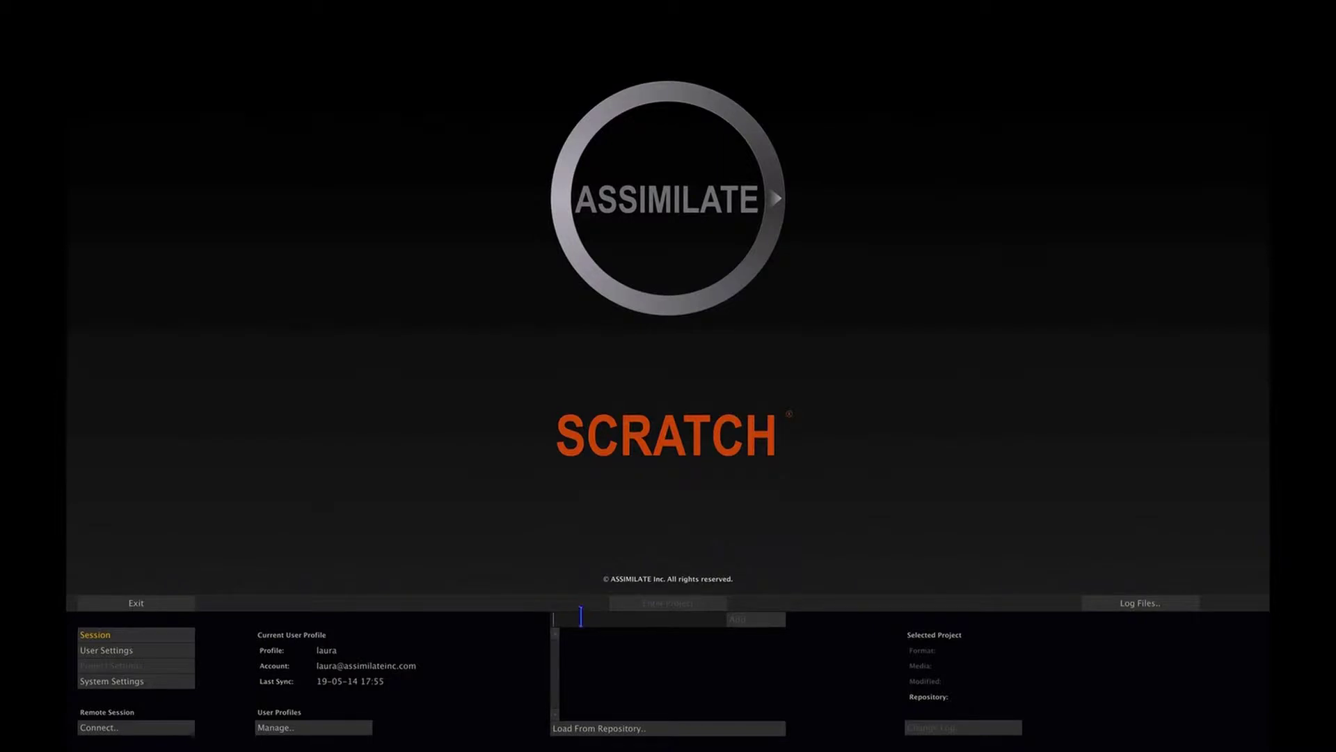
# Step: Add a project named 'scratch 101' to the list and open its Project Settings
pyautogui.write('scratch 101')
pyautogui.click(745, 624)
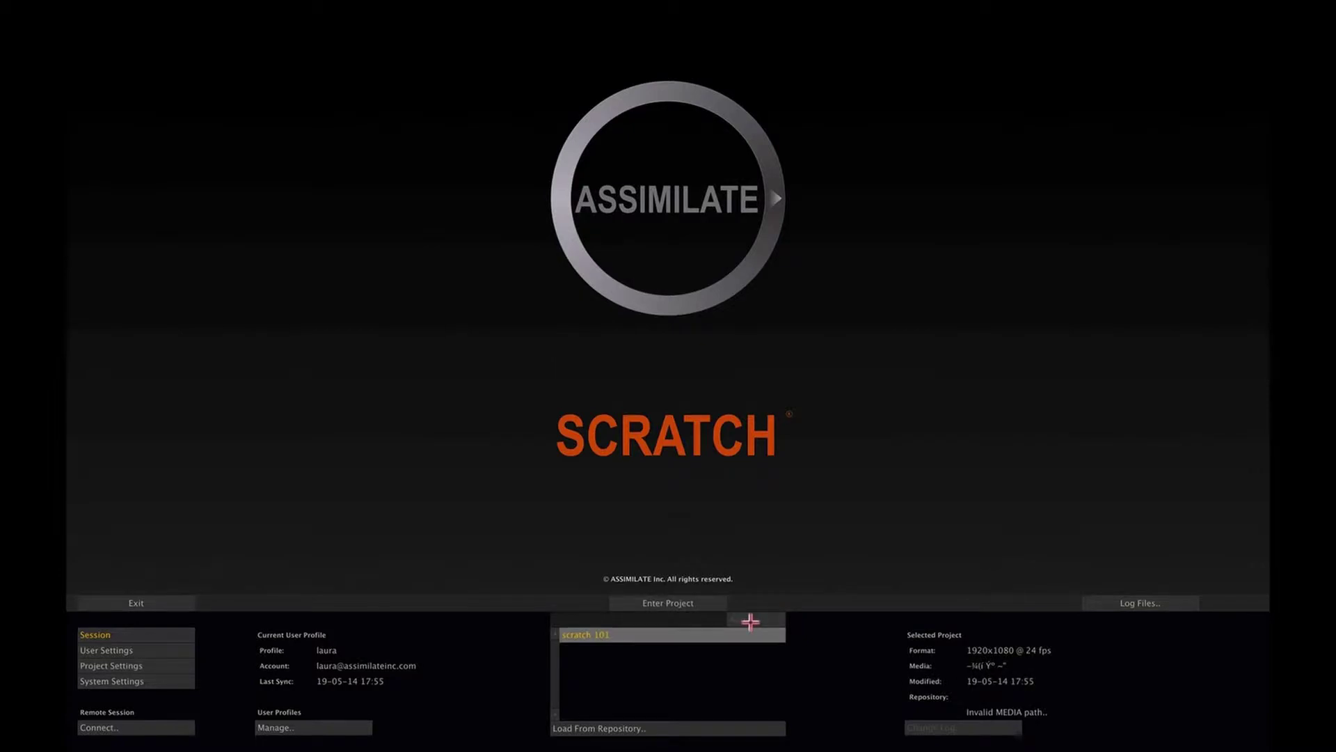
pyautogui.click(162, 664)
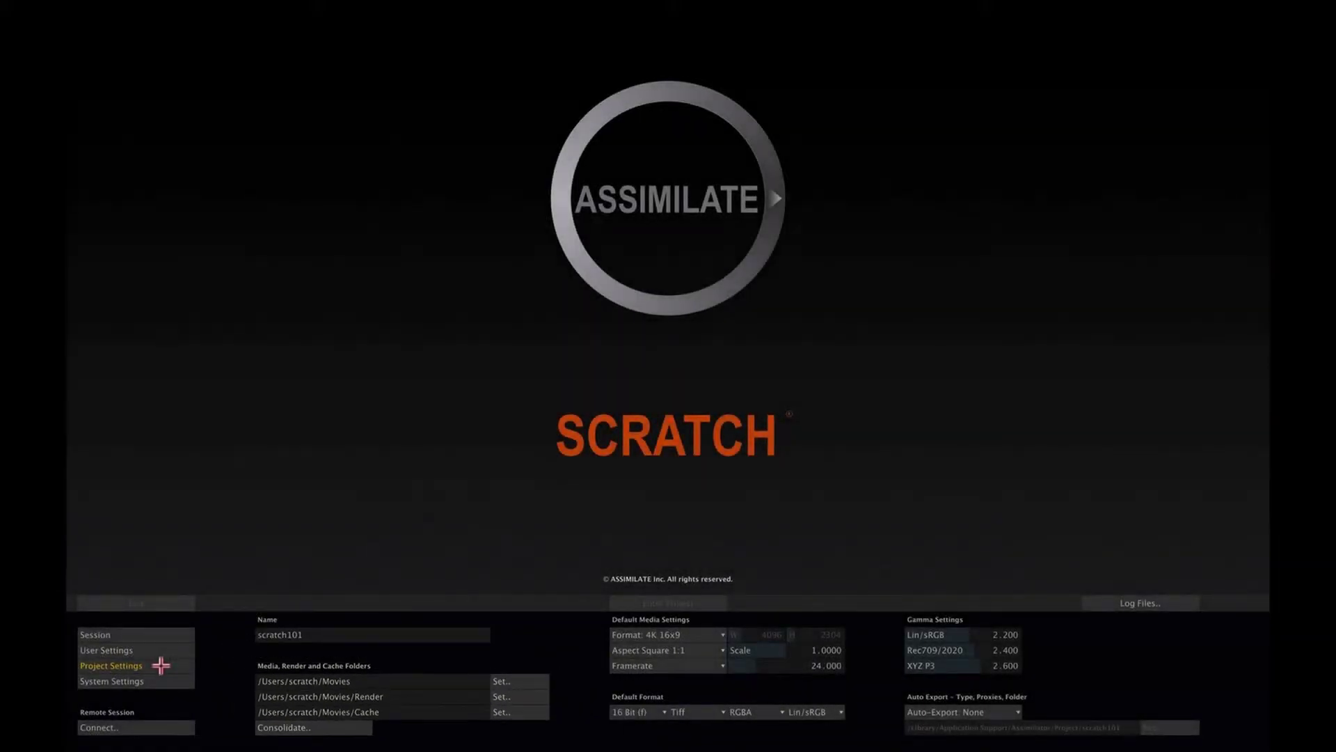
# Step: Set the project folder location to Volumes > My Passport for Mac 1
pyautogui.click(522, 681)
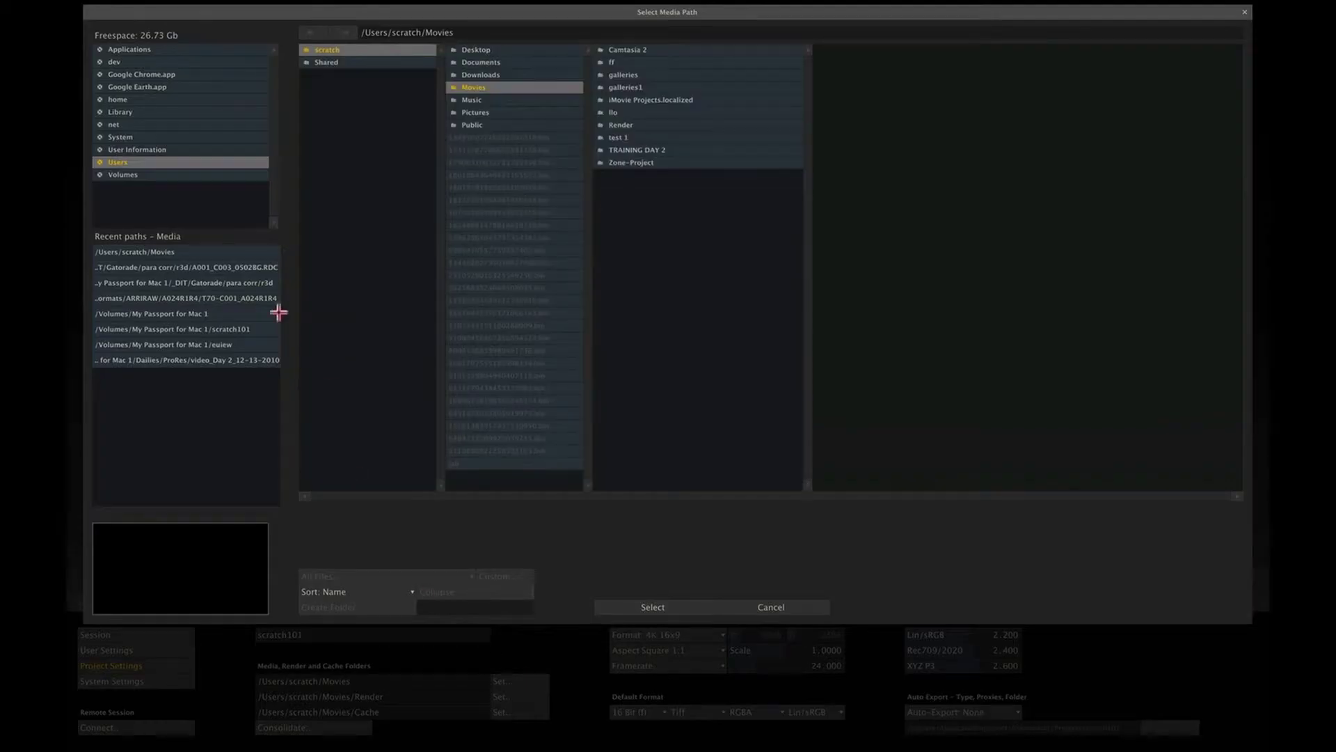
pyautogui.click(221, 174)
pyautogui.click(398, 75)
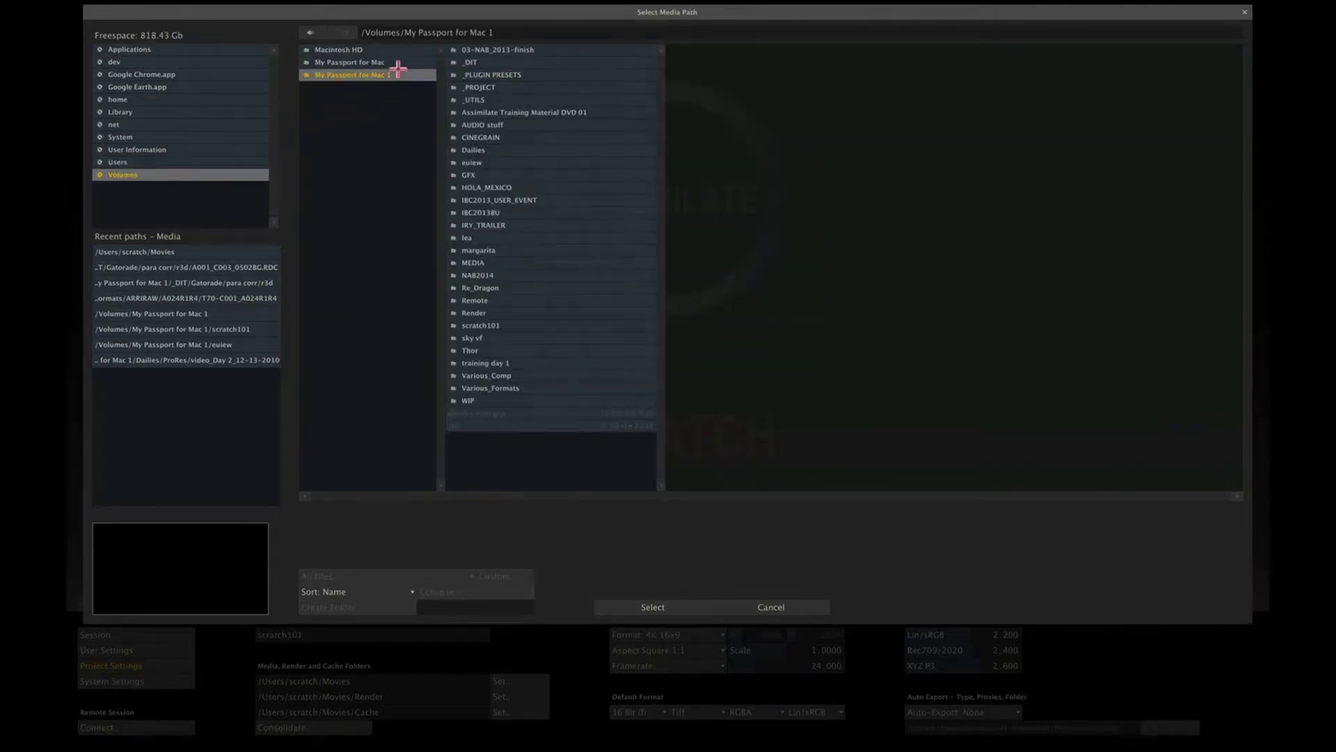
pyautogui.click(634, 607)
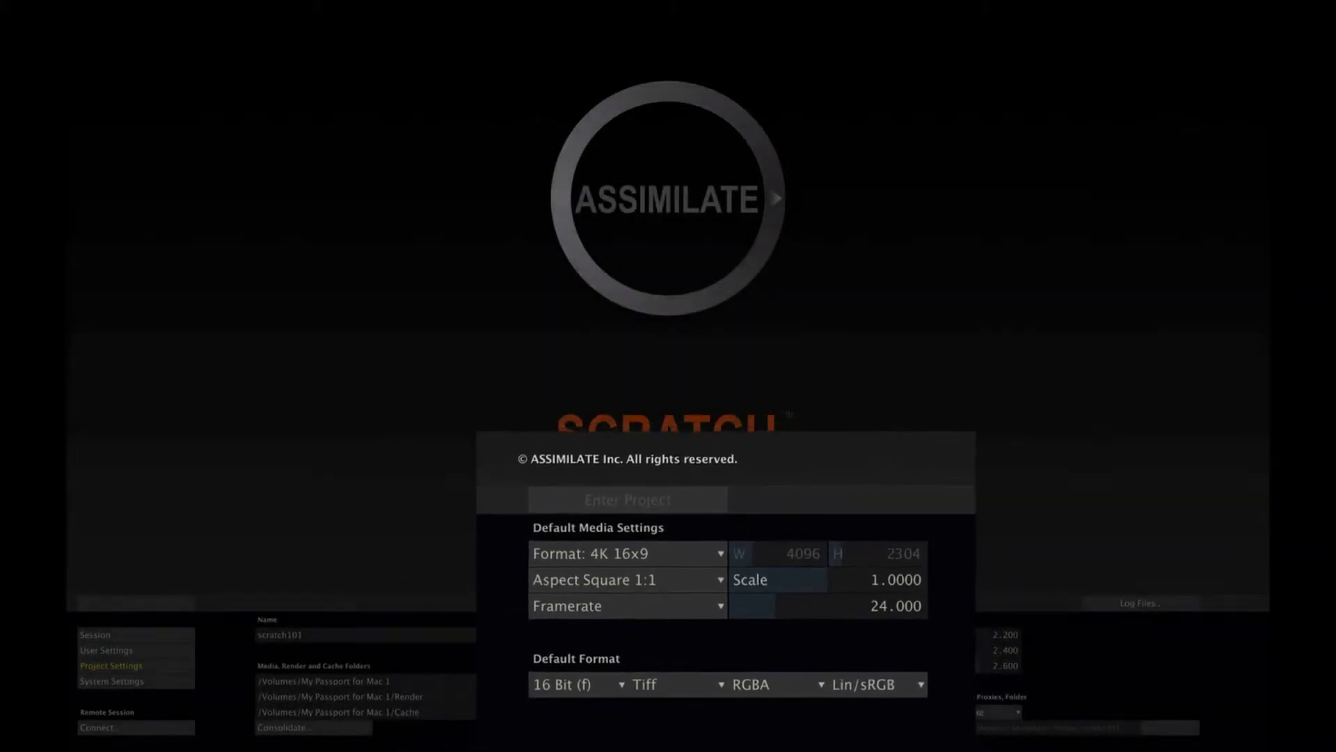
# Step: Inspect the Format and Lin/sRGB colour-space lists unchanged, then return to the Session page
pyautogui.click(696, 627)
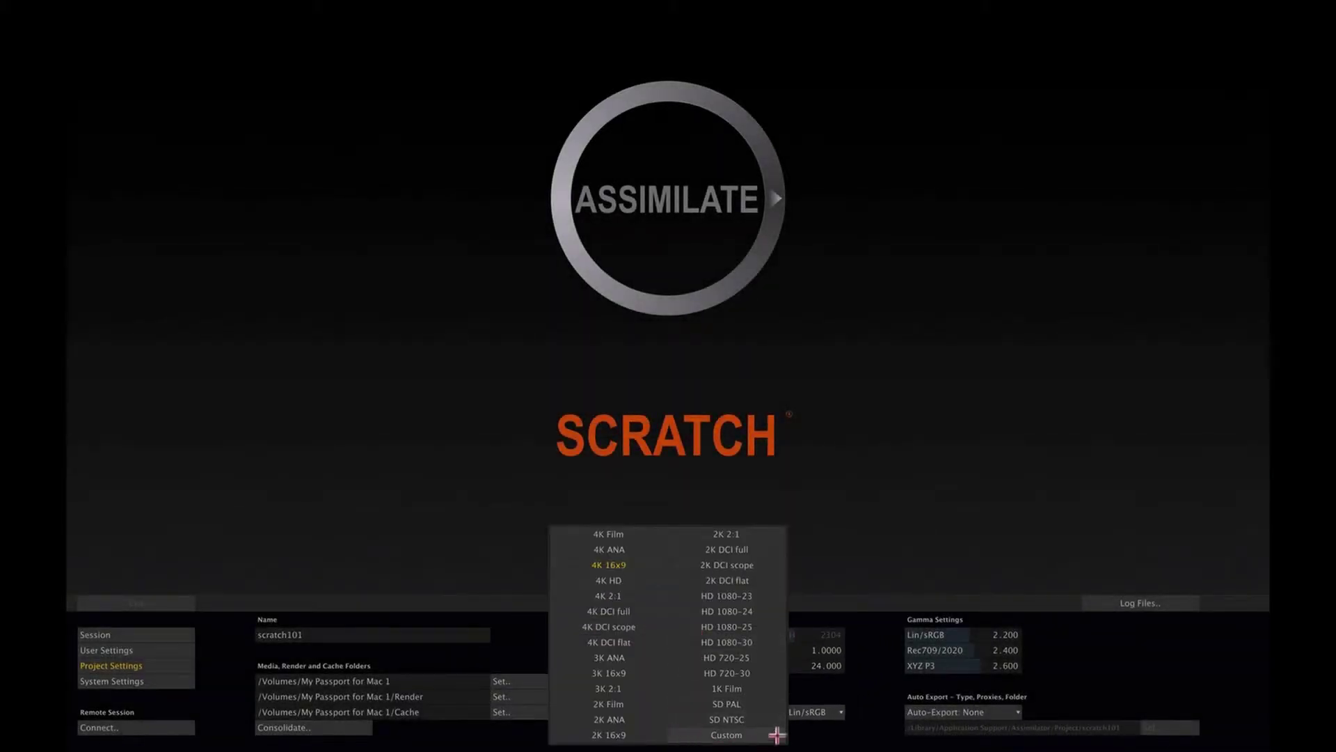
pyautogui.click(815, 710)
pyautogui.click(816, 710)
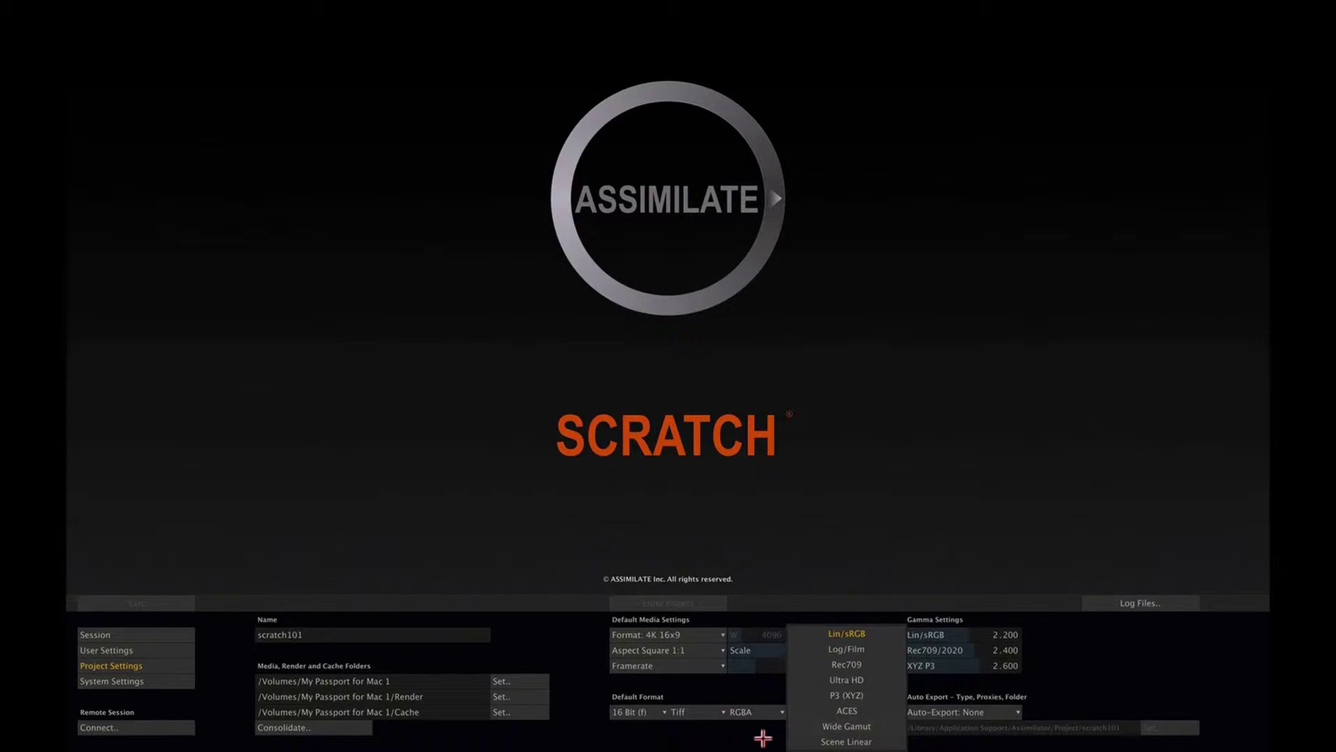
pyautogui.click(763, 738)
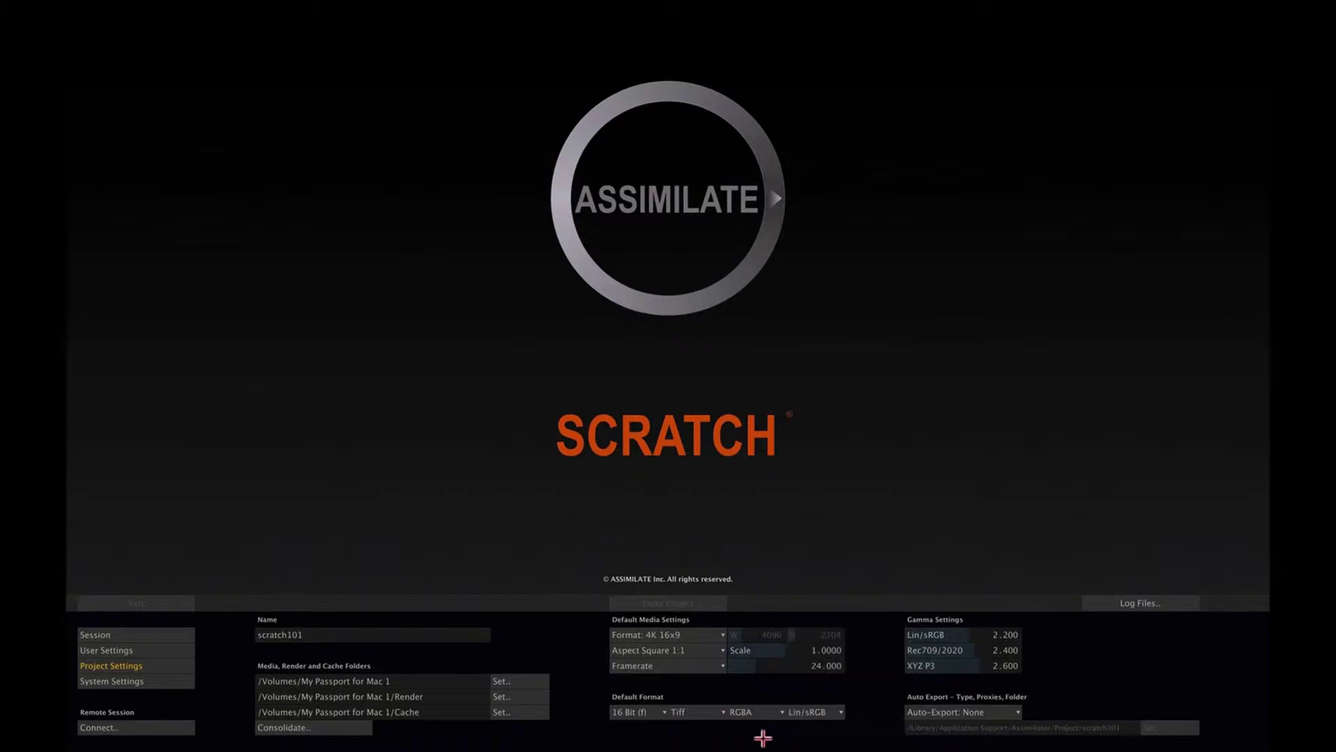
pyautogui.click(176, 633)
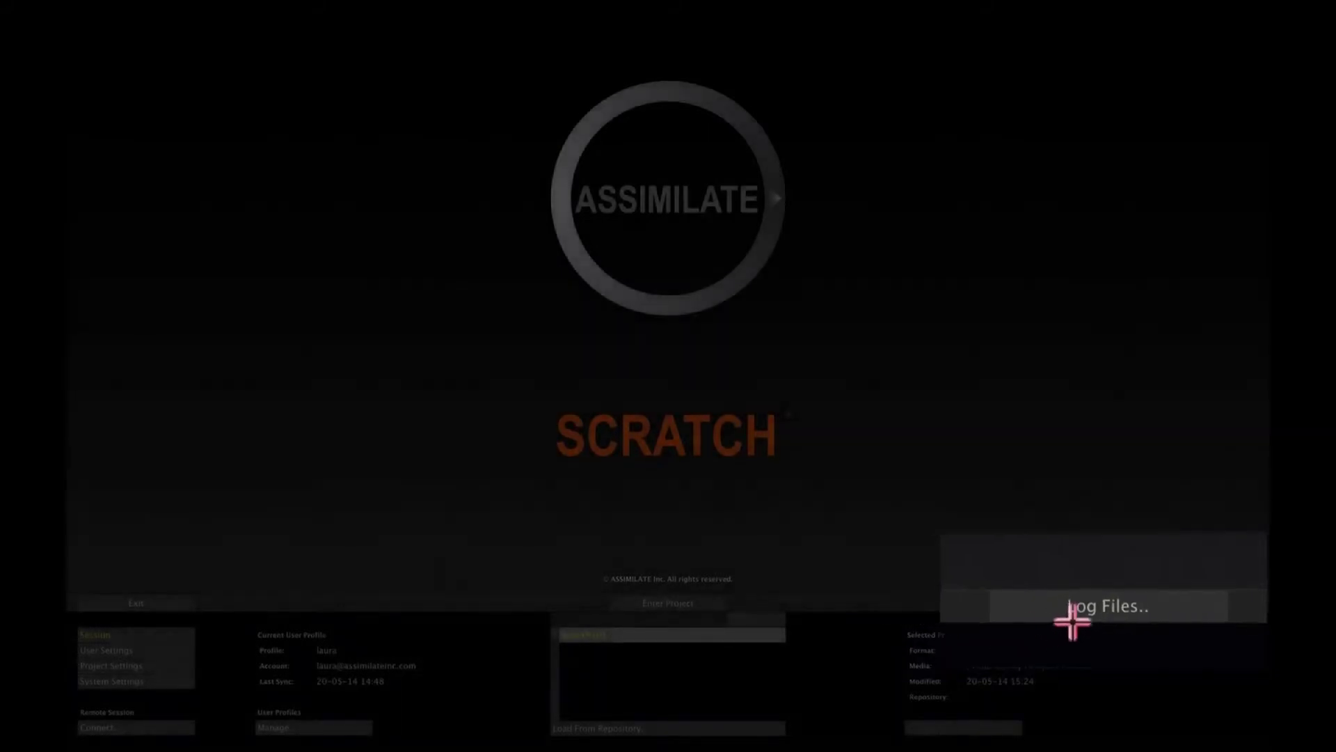
pyautogui.click(1181, 608)
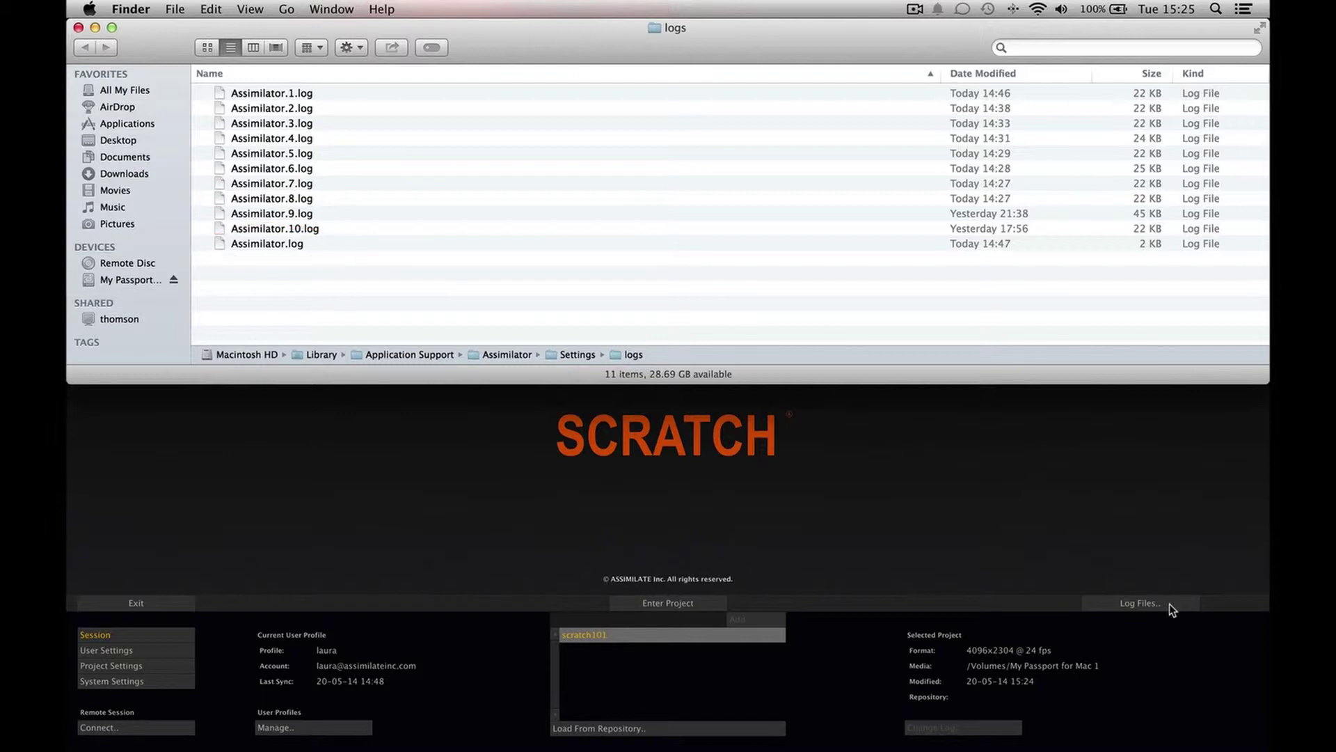
pyautogui.click(77, 27)
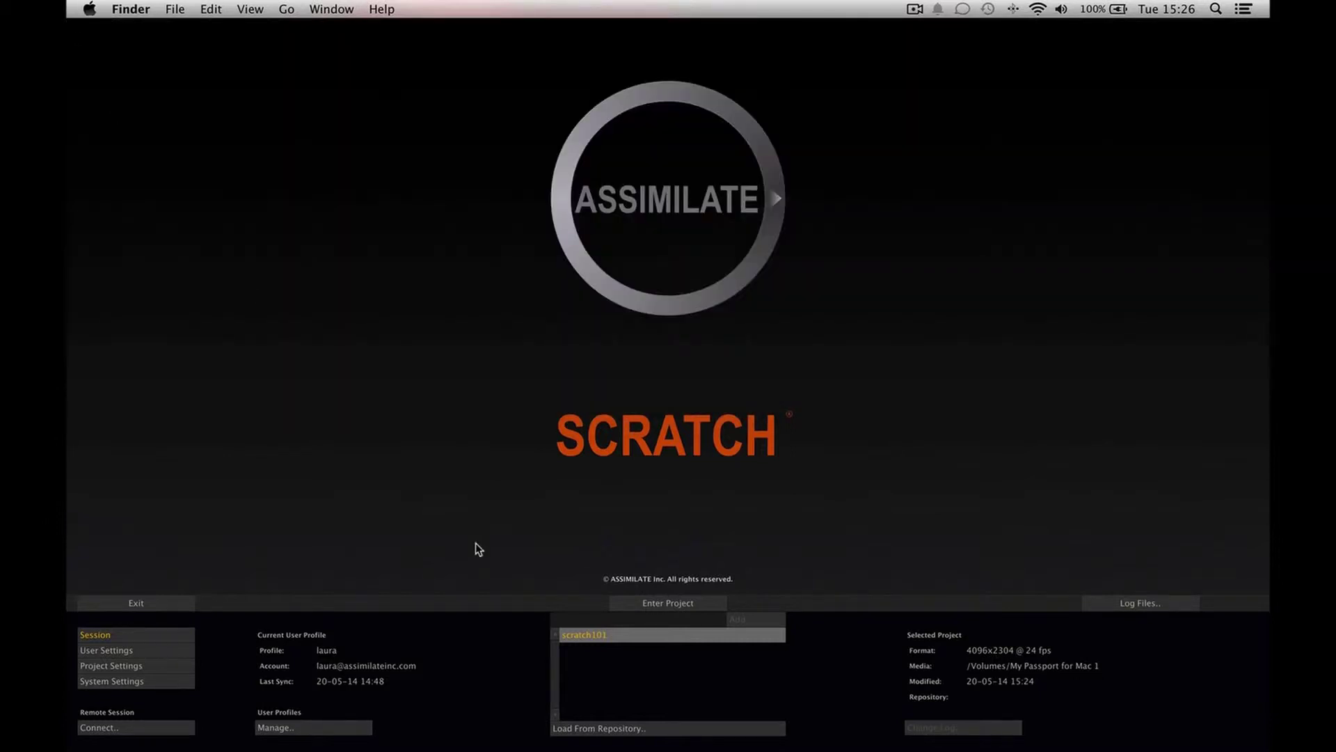
pyautogui.click(630, 691)
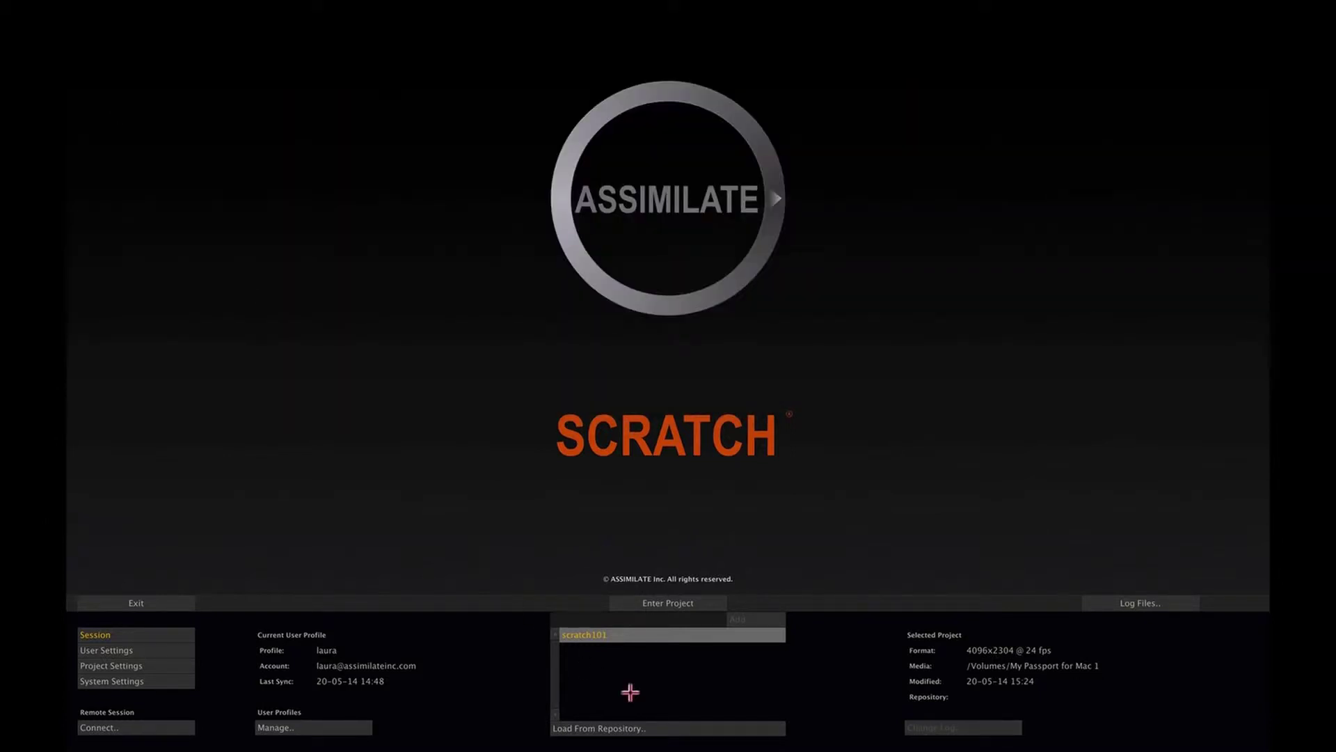
# Step: Enter the scratch101 project and scroll its empty slot timeline
pyautogui.click(625, 602)
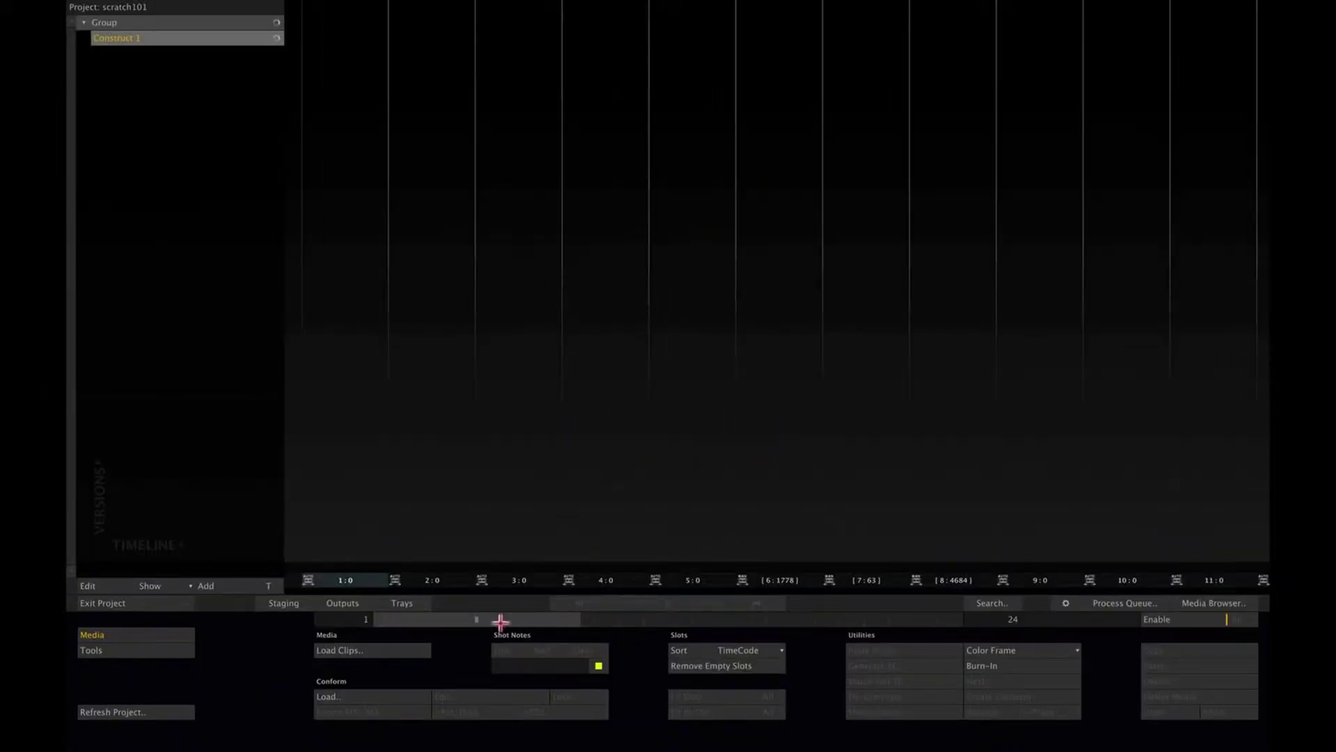
pyautogui.moveTo(497, 619); pyautogui.dragTo(468, 618)
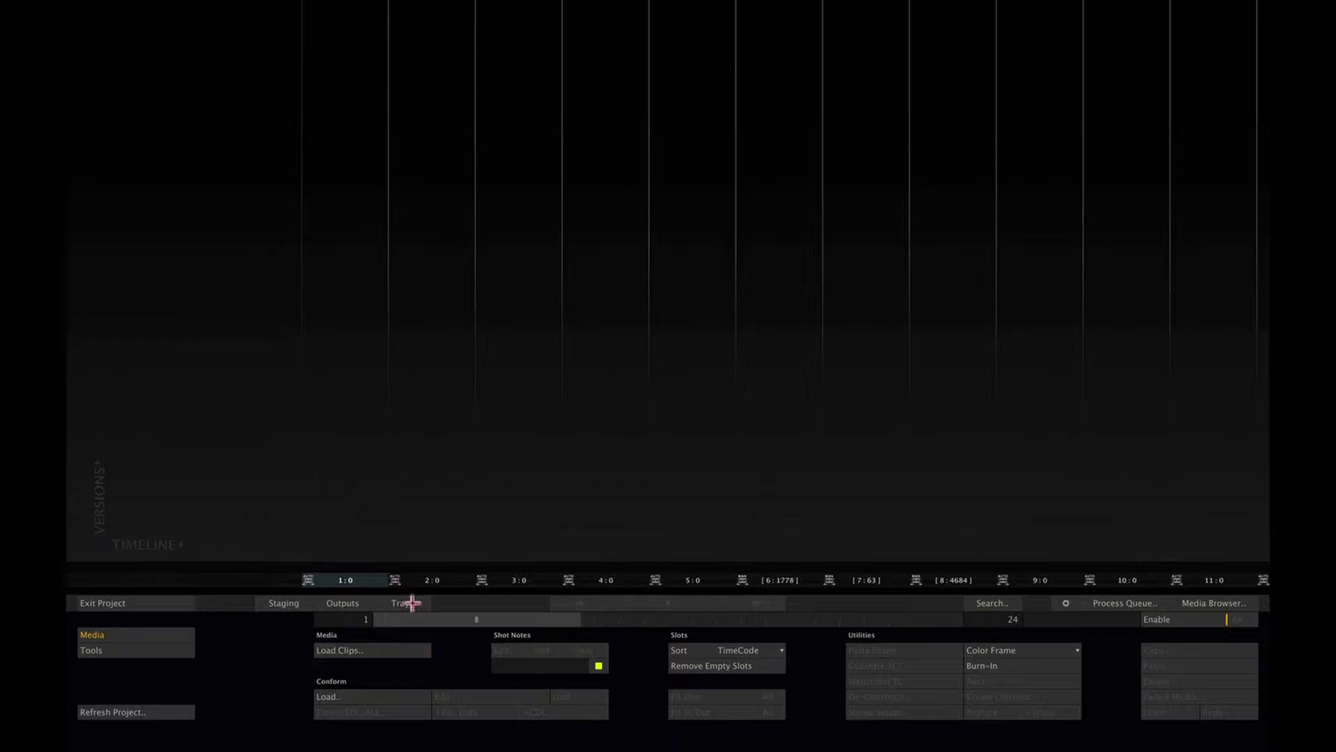
# Step: Load the T70-C001_A024R1R4 .ari clip from _DIT > various formats > ARRIRAW > A024R1R4
pyautogui.click(416, 648)
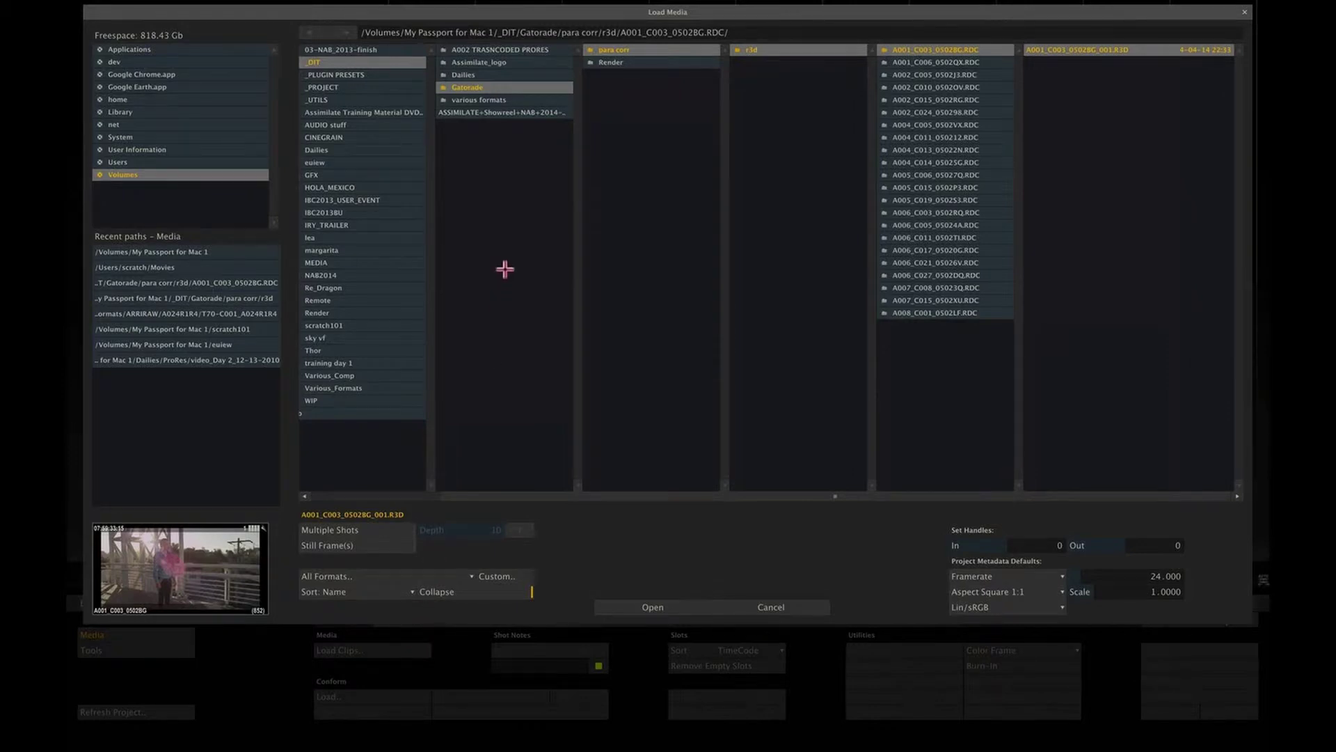
pyautogui.click(487, 75)
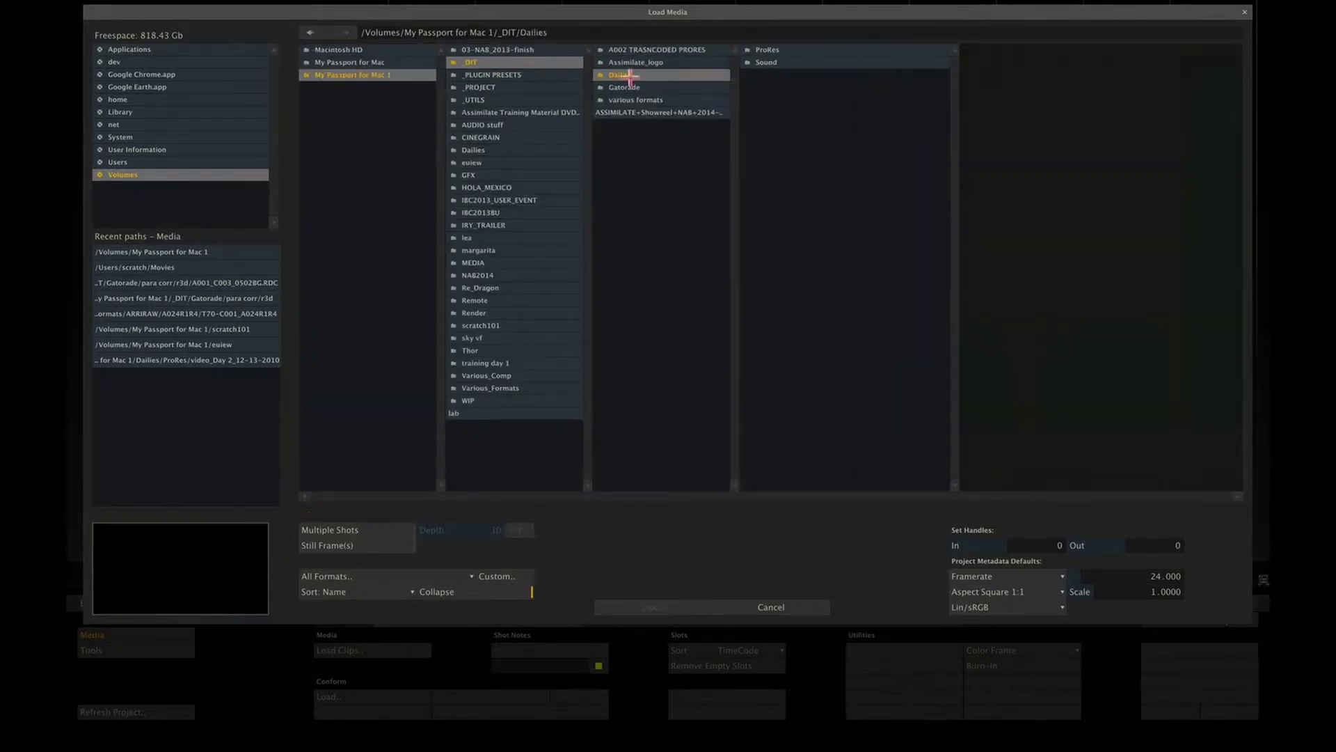
pyautogui.click(645, 99)
pyautogui.click(794, 50)
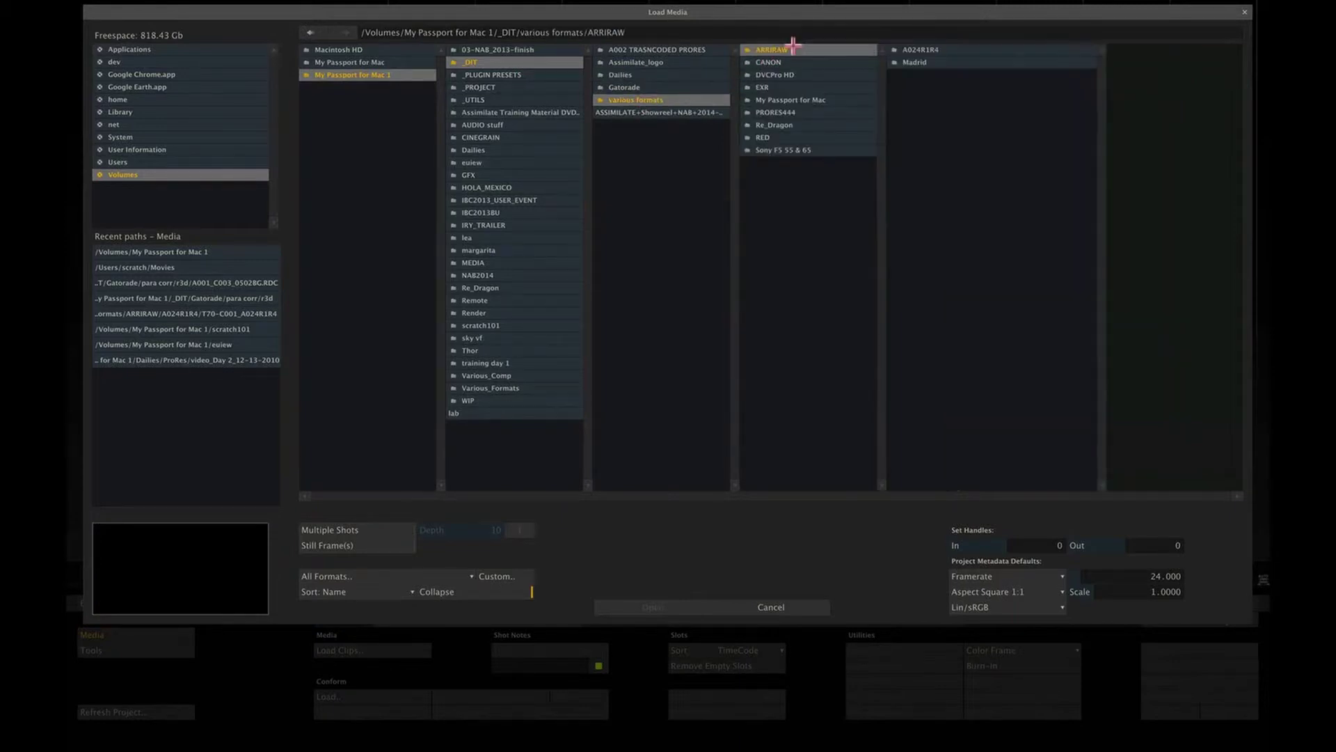
pyautogui.click(954, 49)
pyautogui.click(1077, 52)
pyautogui.click(1103, 50)
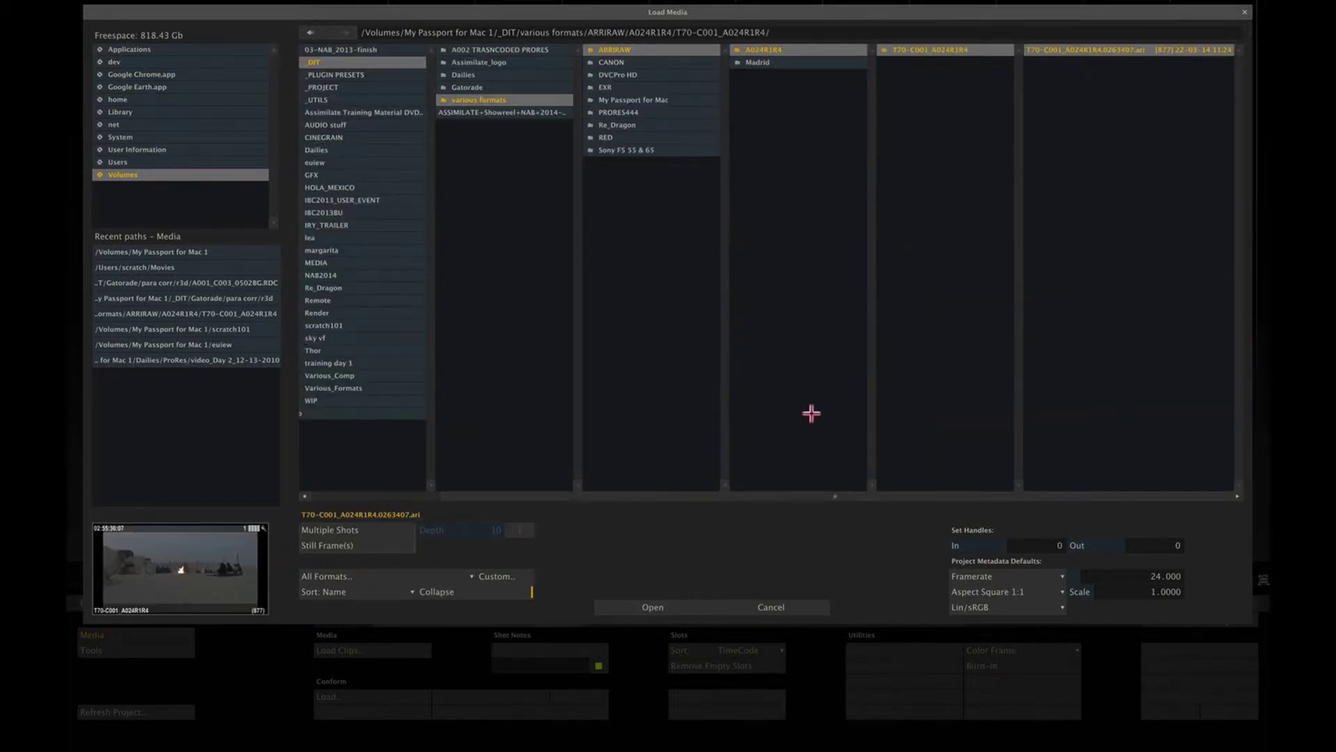
pyautogui.click(648, 607)
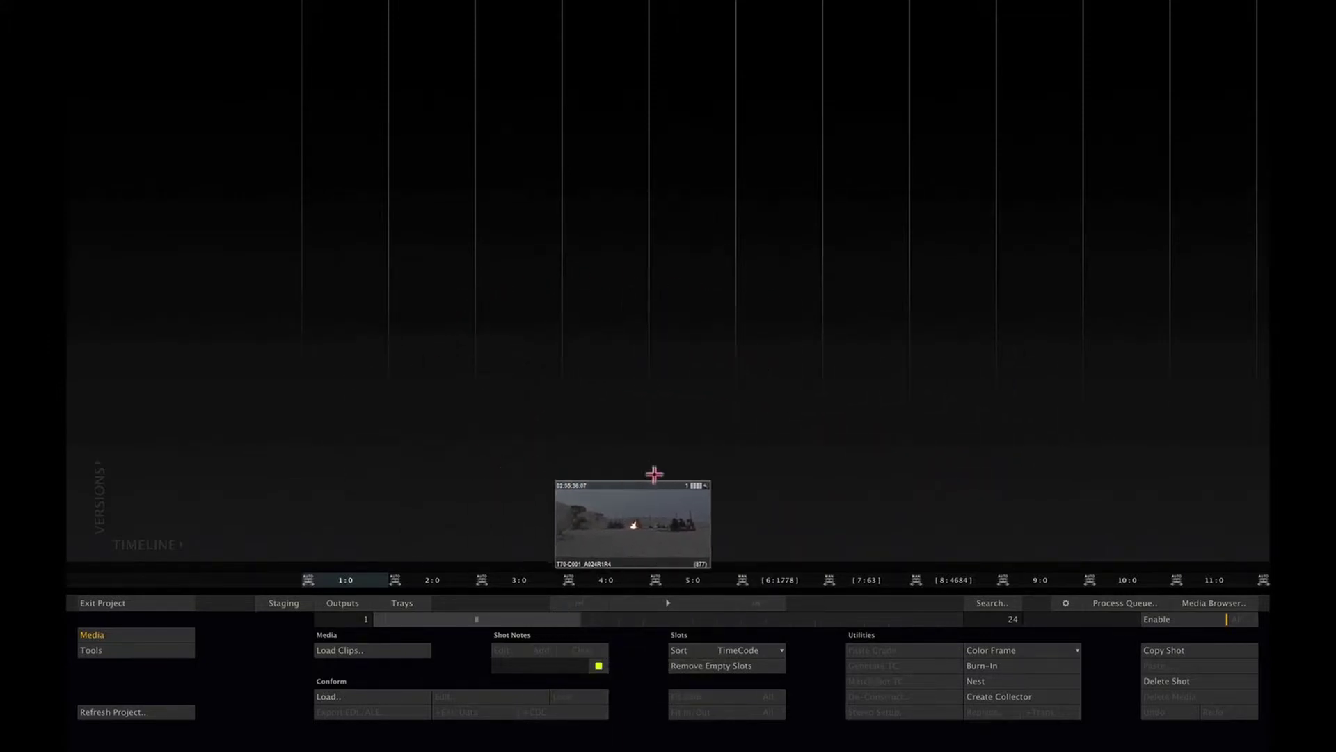
# Step: Place clip T70-C001_A024R1R4 in slot 1 and open it in the Player
pyautogui.click(345, 366)
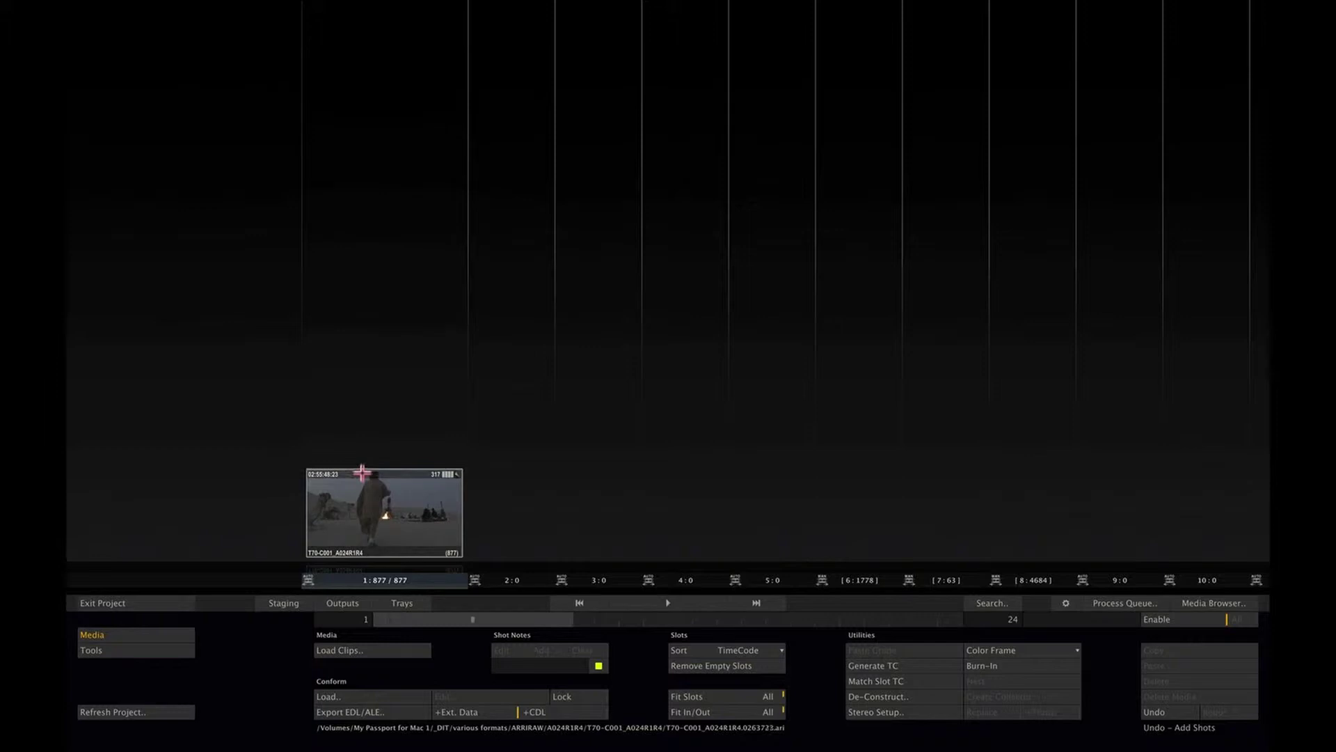
pyautogui.click(404, 513)
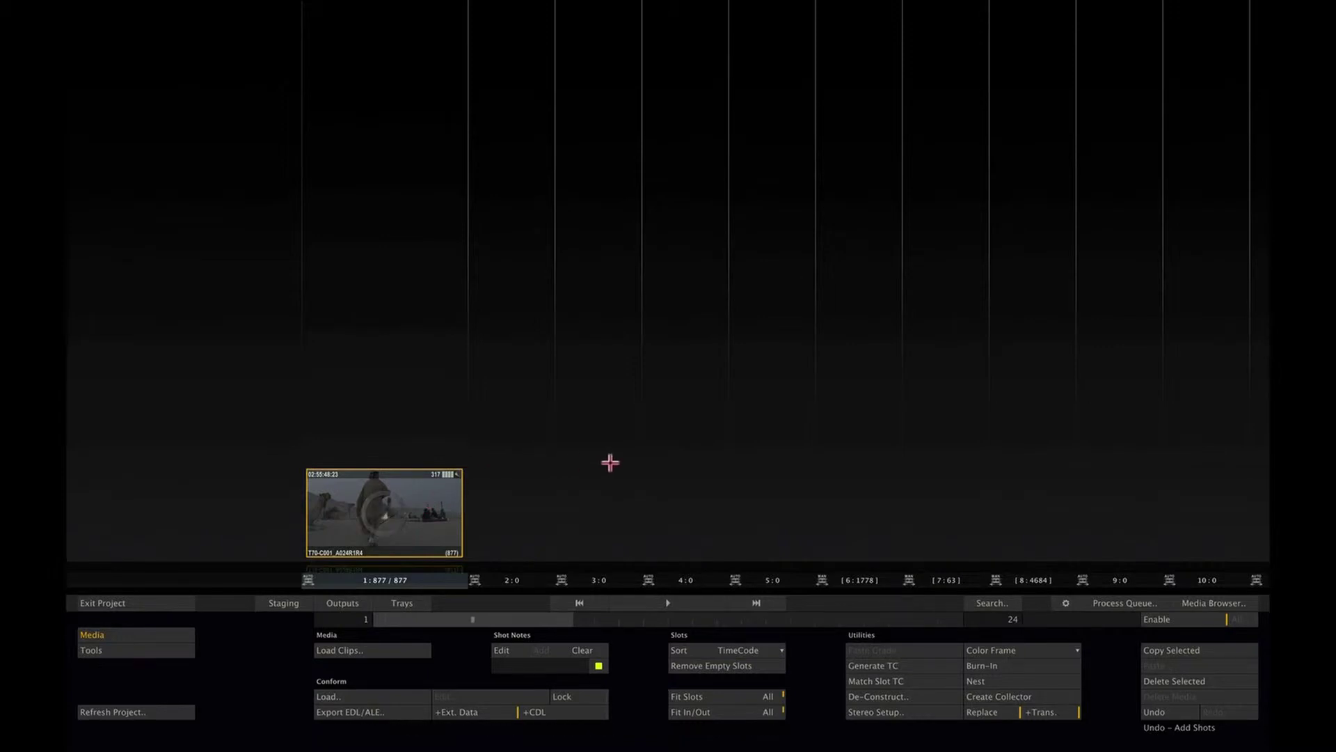
pyautogui.moveTo(1268, 450)
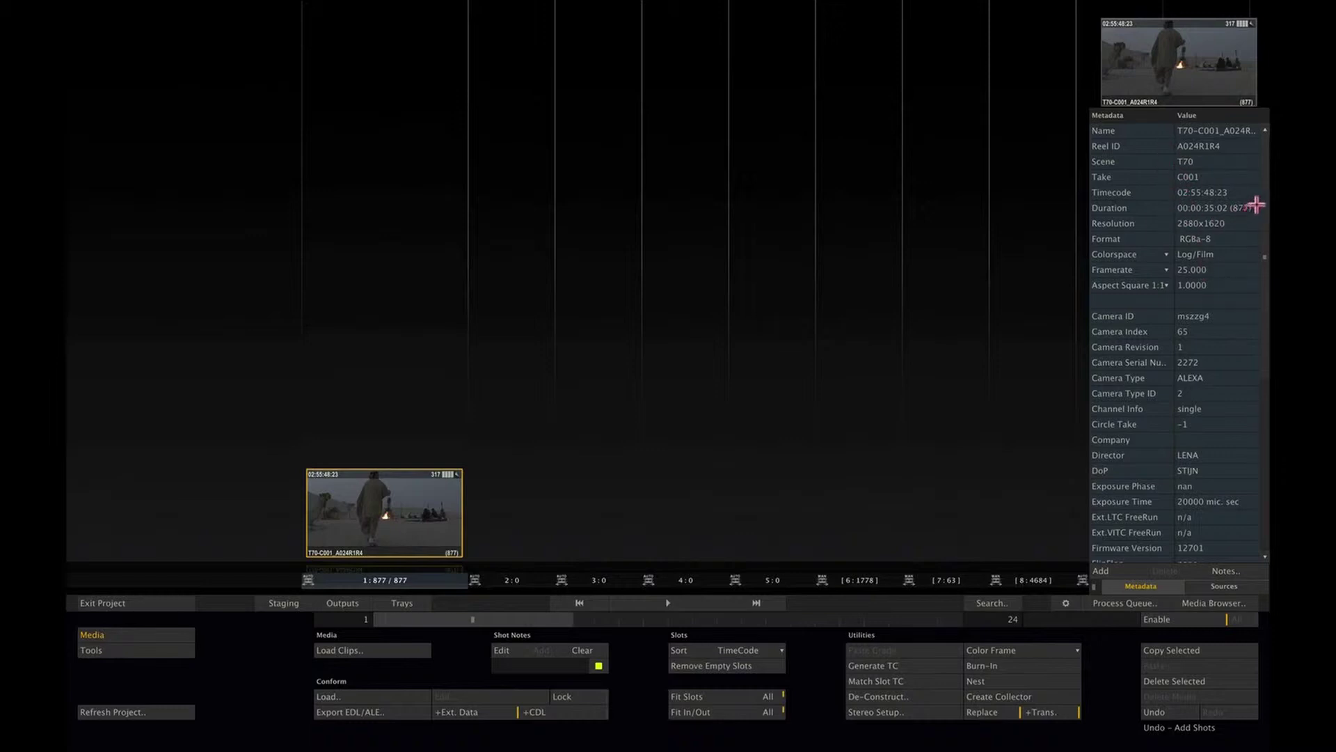
pyautogui.moveTo(1261, 203)
pyautogui.mouseDown()
pyautogui.moveTo(1250, 320)
pyautogui.moveTo(1247, 187)
pyautogui.mouseUp()
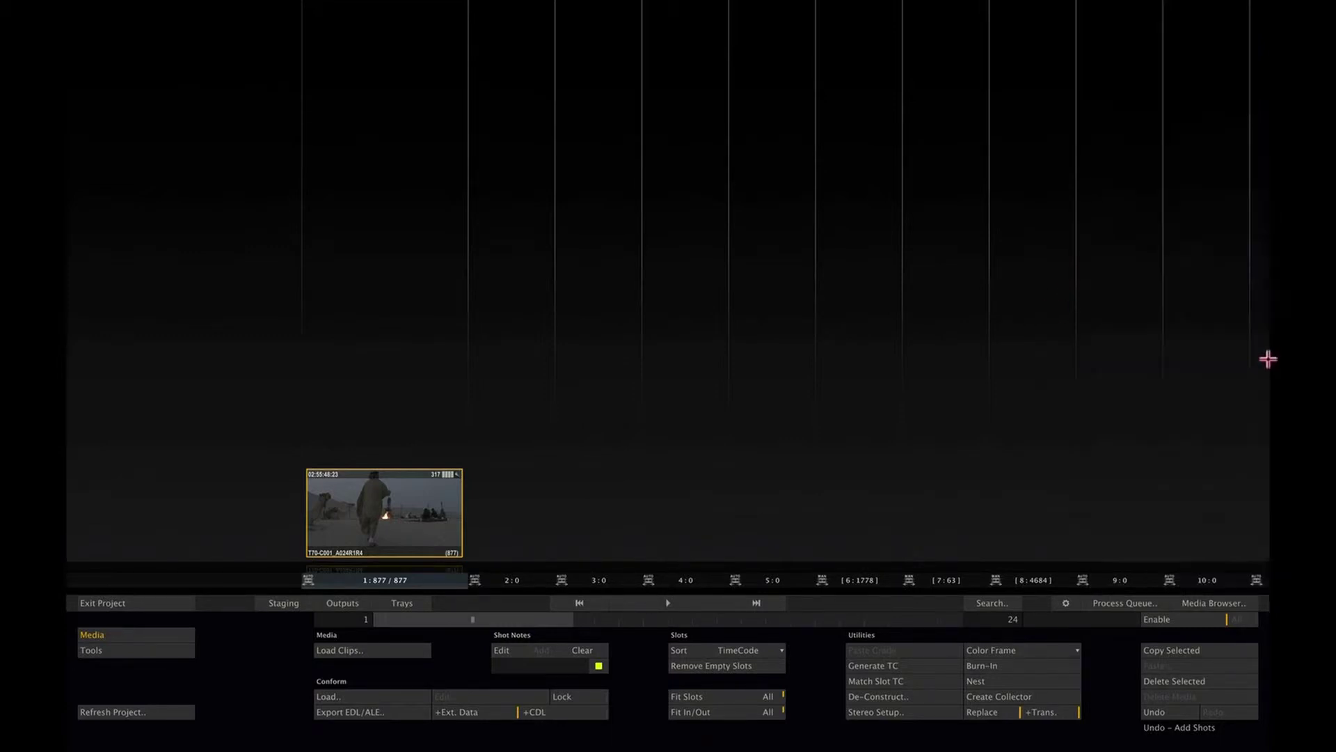
pyautogui.doubleClick(402, 514)
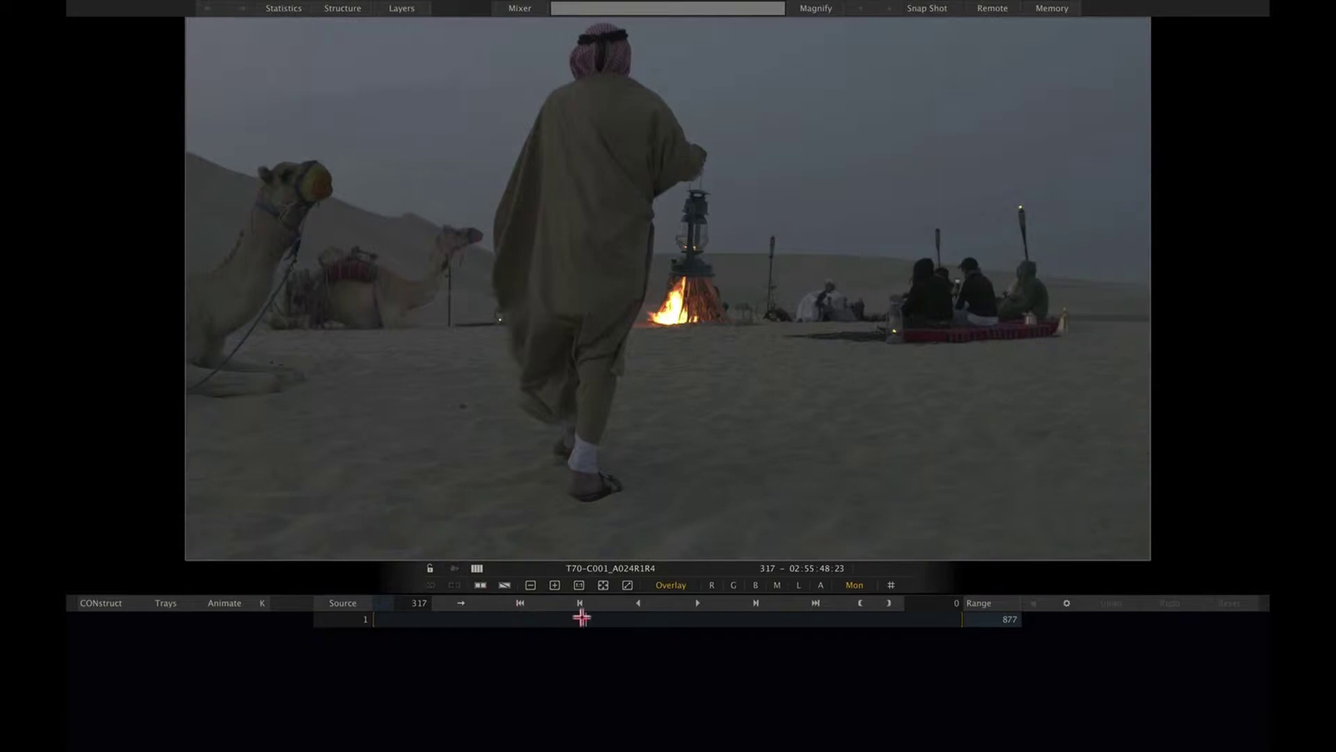
# Step: Scrub the clip to frame 383, pan and zoom the image, then fit it to the viewer
pyautogui.moveTo(581, 618); pyautogui.dragTo(630, 625)
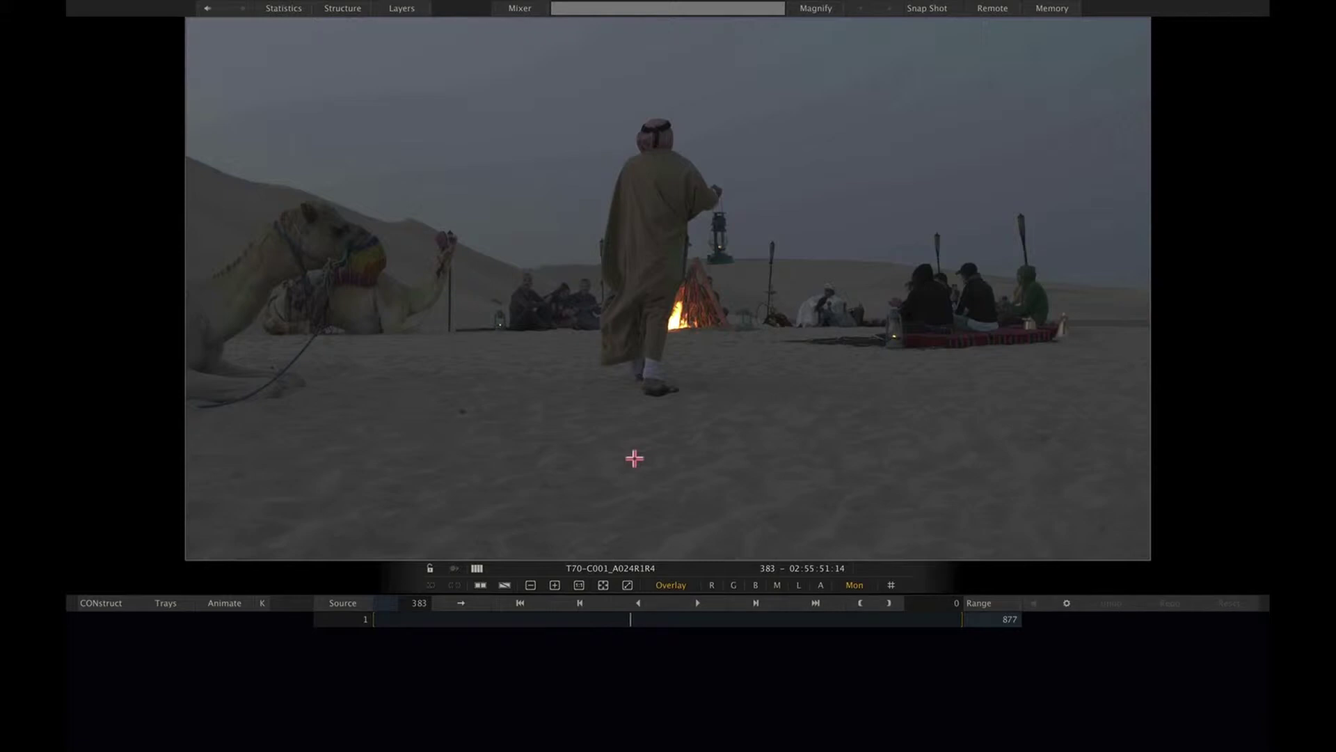
pyautogui.moveTo(635, 458)
pyautogui.mouseDown()
pyautogui.moveTo(691, 471)
pyautogui.moveTo(814, 379)
pyautogui.moveTo(498, 409)
pyautogui.moveTo(626, 510)
pyautogui.moveTo(665, 469)
pyautogui.mouseUp()
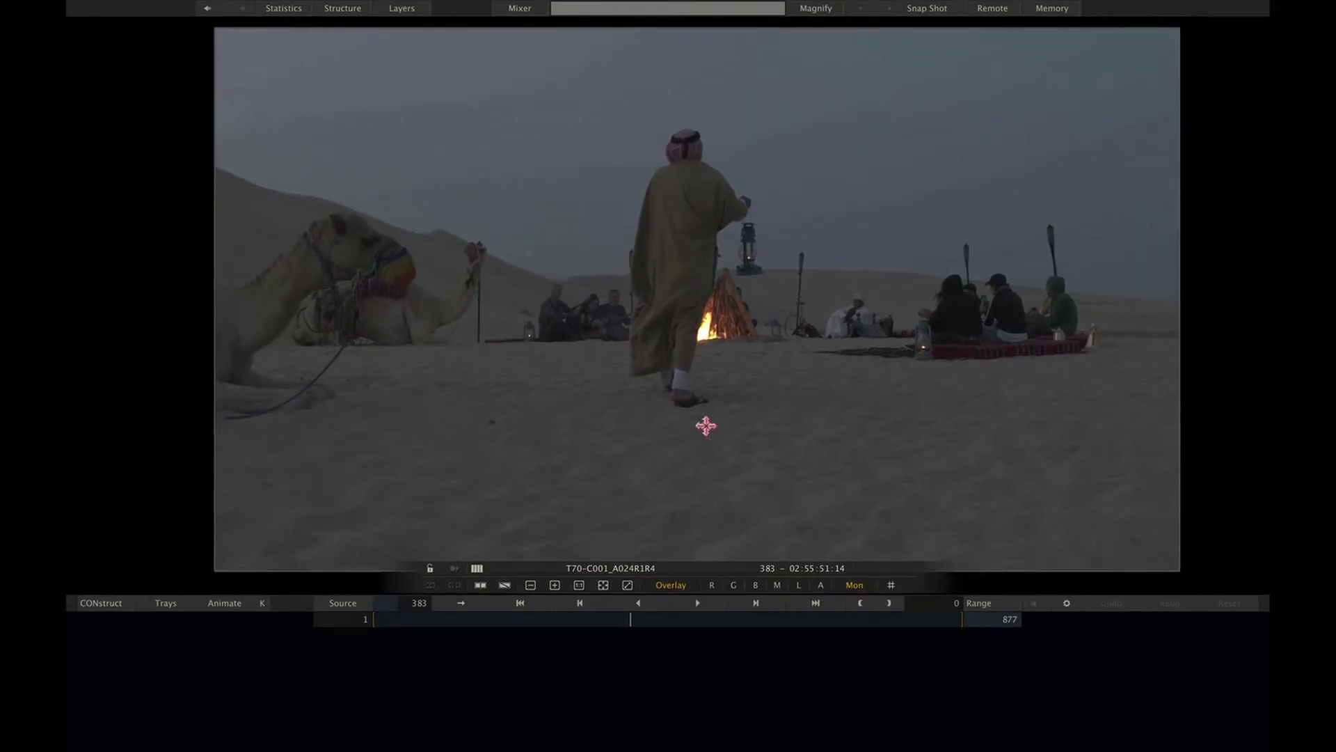
pyautogui.scroll(2, 765, 383)
pyautogui.scroll(-4, 670, 453)
pyautogui.scroll(3, 862, 322)
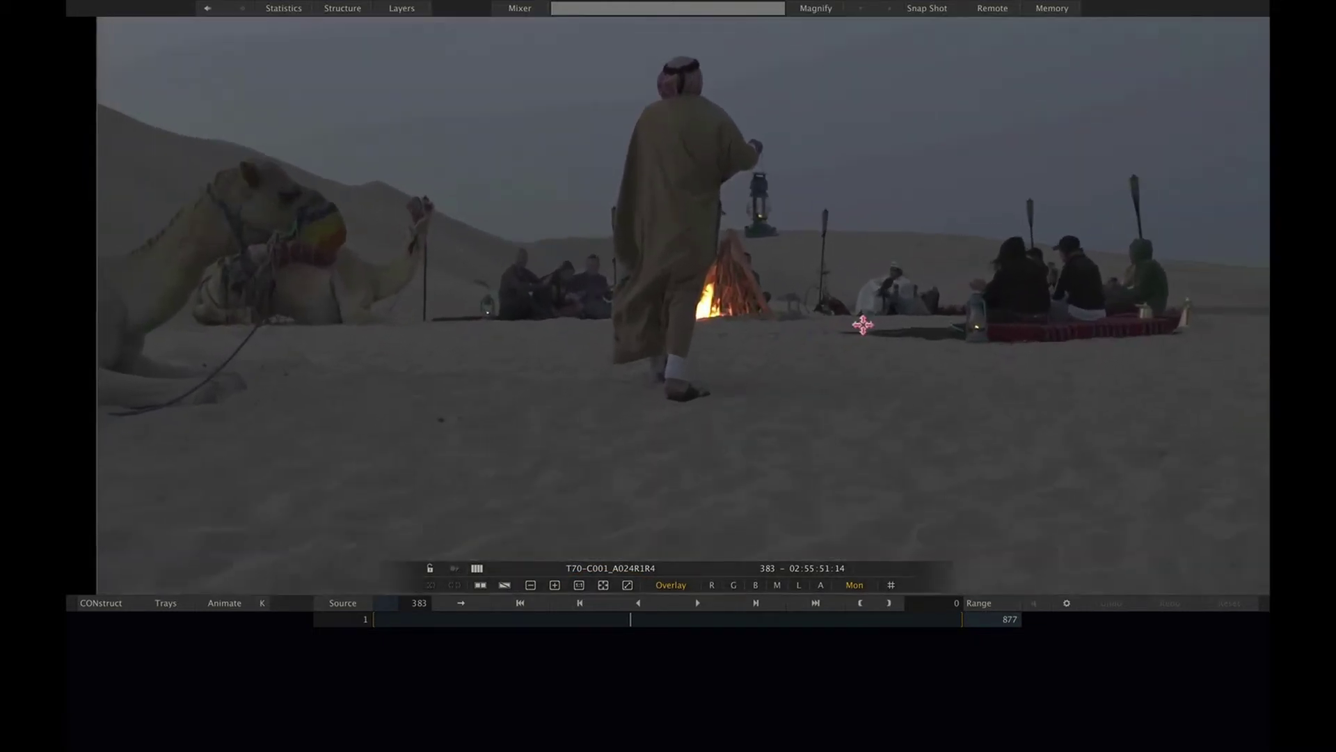
pyautogui.scroll(-5, 654, 437)
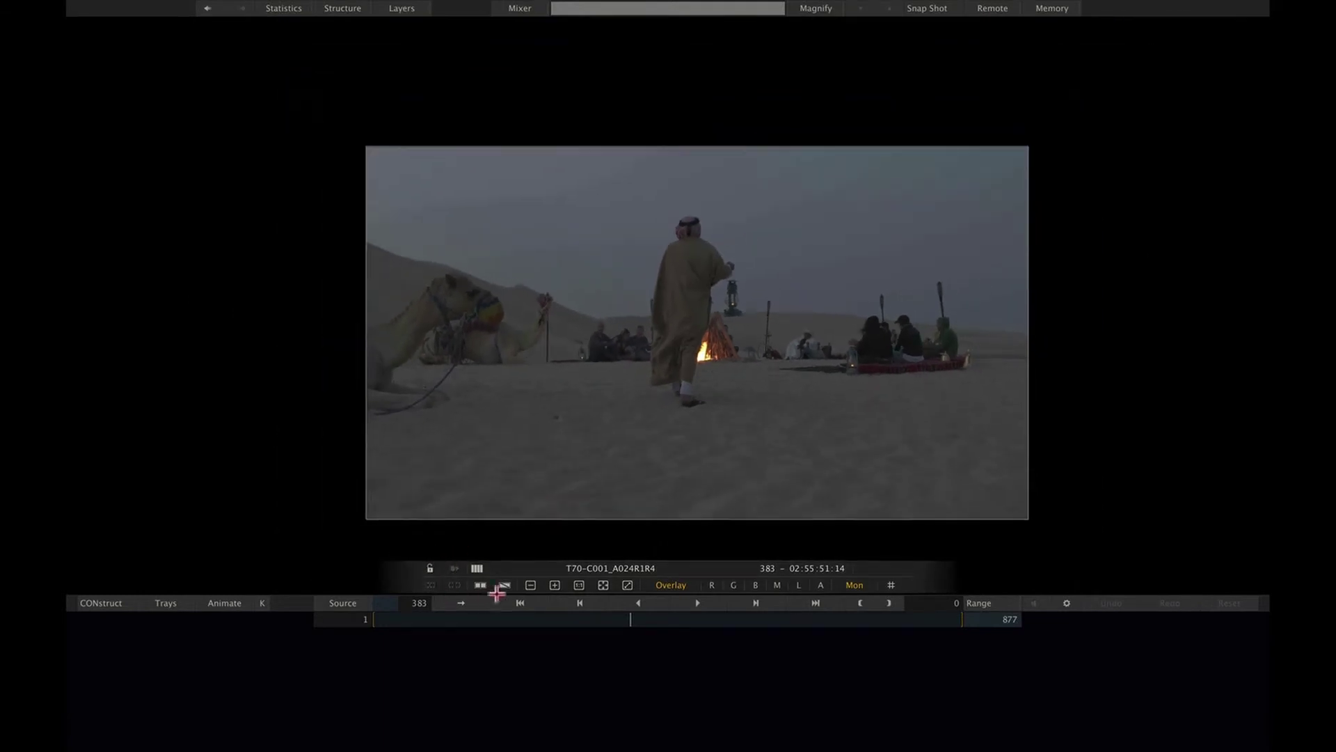
pyautogui.click(604, 584)
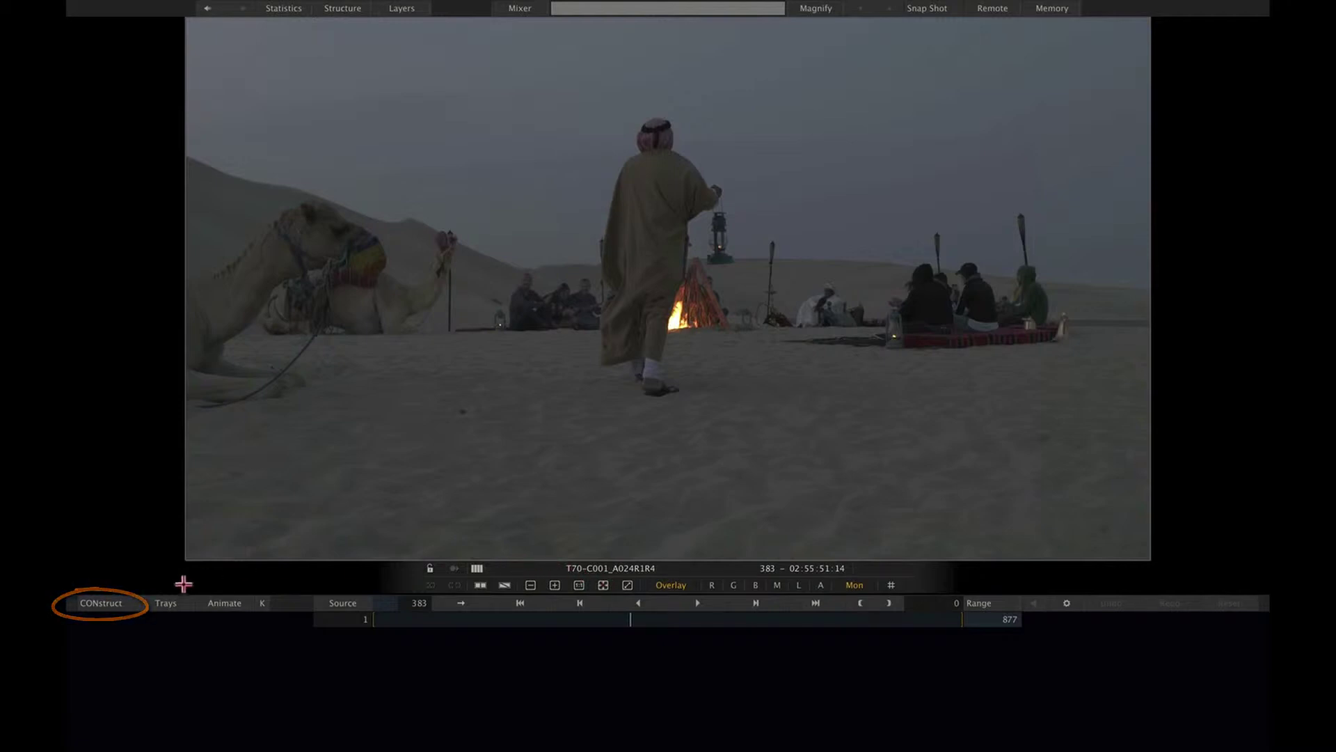
# Step: Leave the player, select the empty slot 2, and bring up the Load Media browser
pyautogui.click(120, 604)
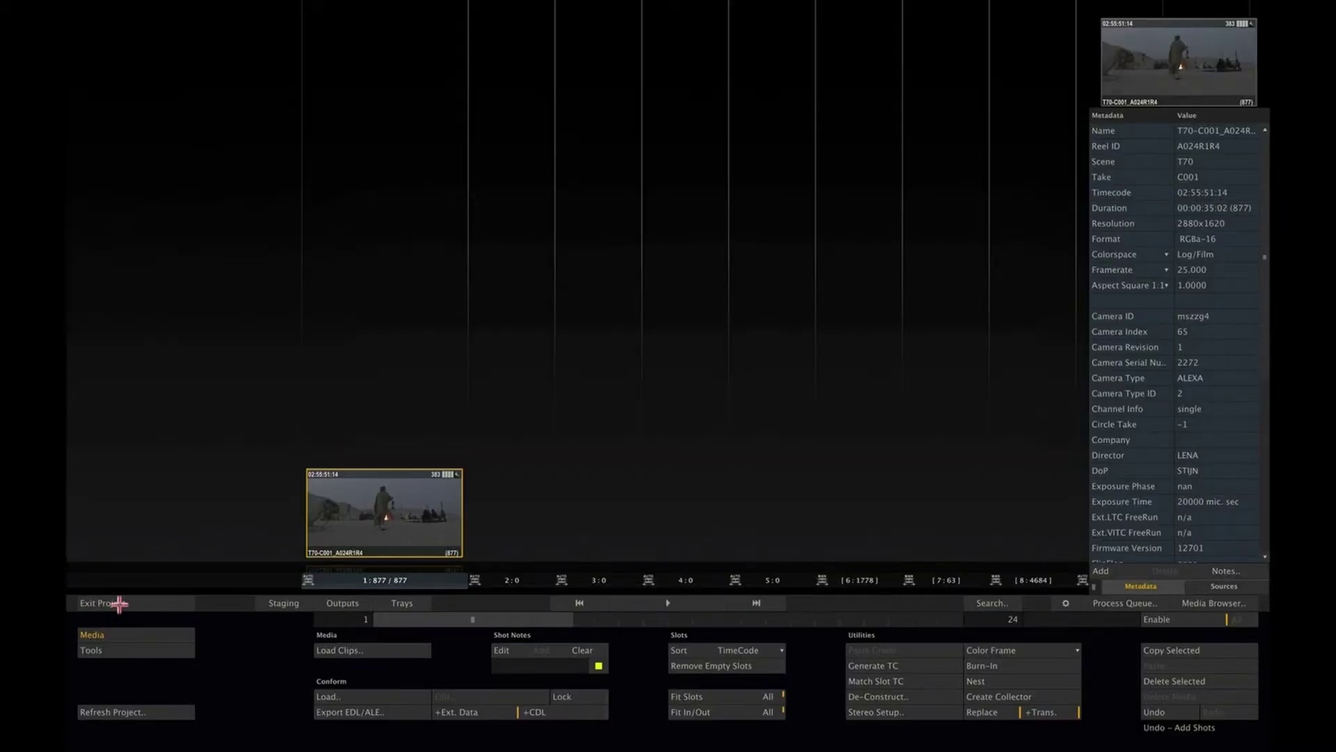
pyautogui.click(511, 582)
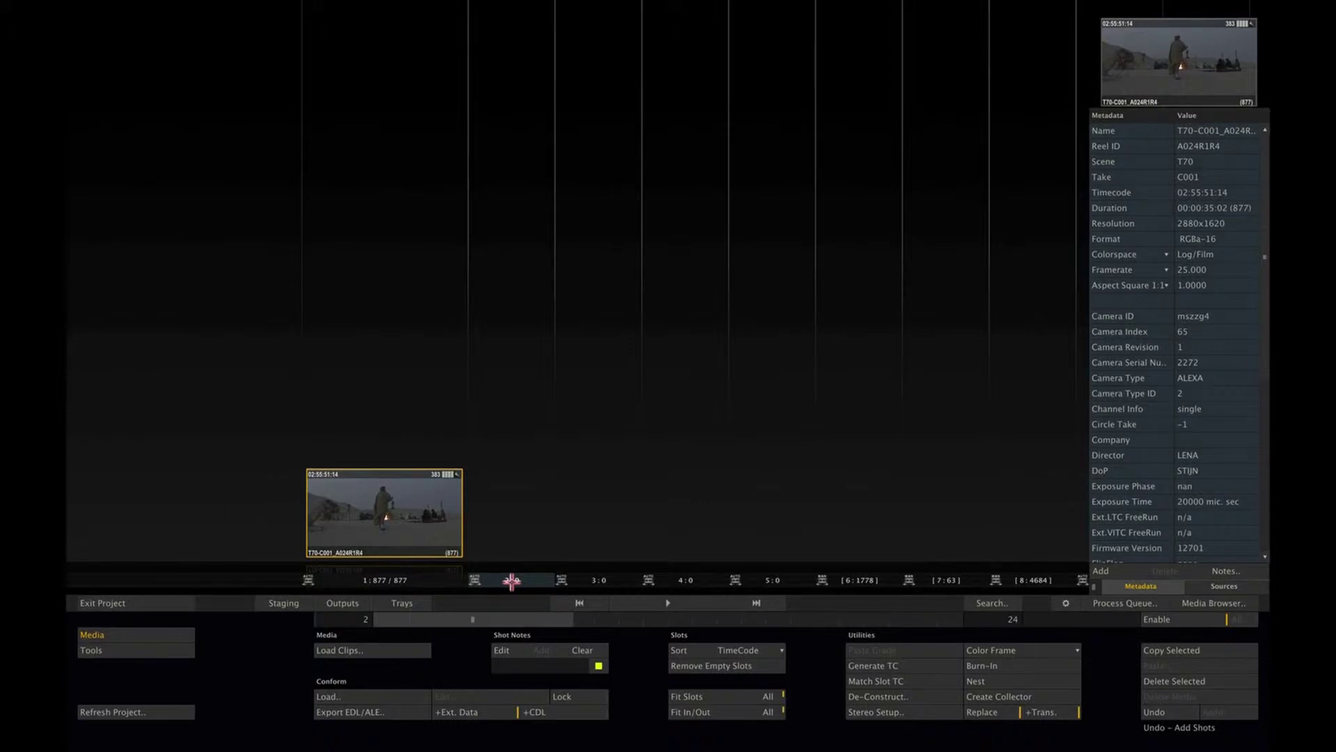
pyautogui.click(403, 649)
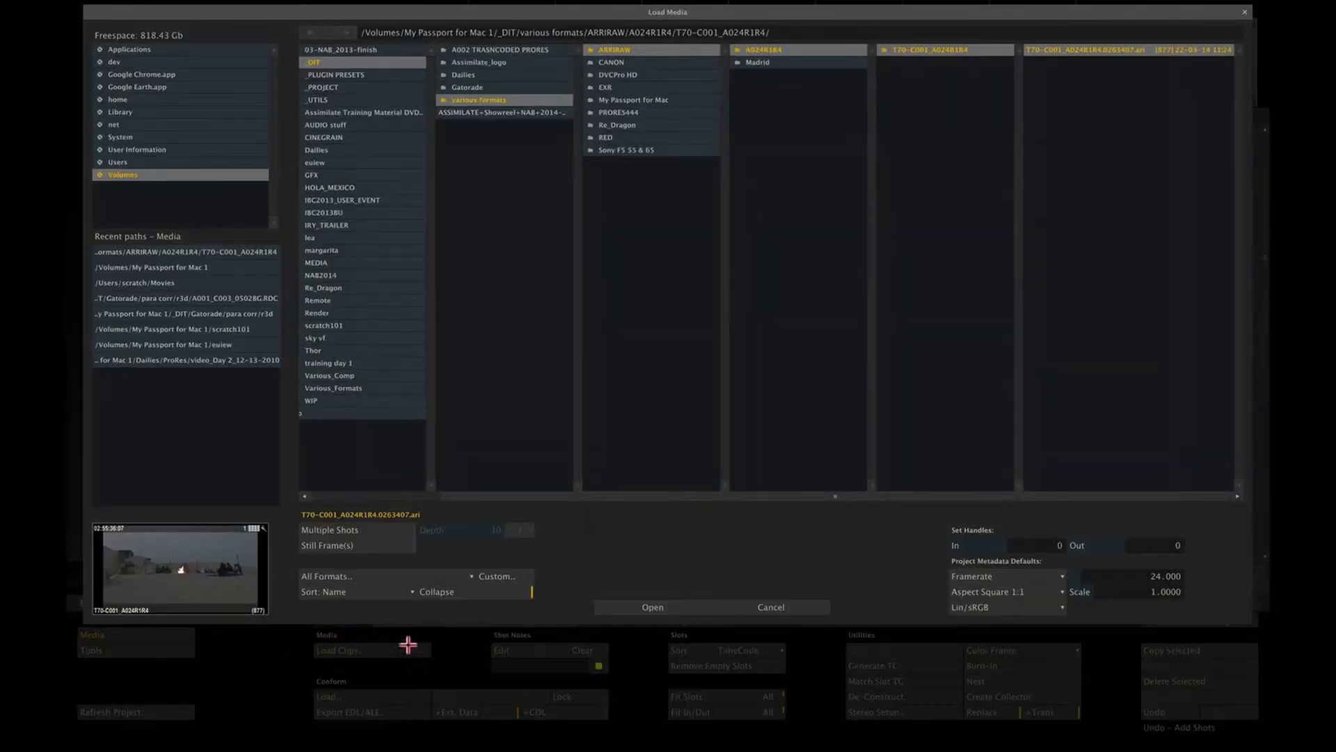
# Step: Enable Multiple Shots with a folder search depth and browse to _DIT/Gatorade/para corr/r3d
pyautogui.click(387, 531)
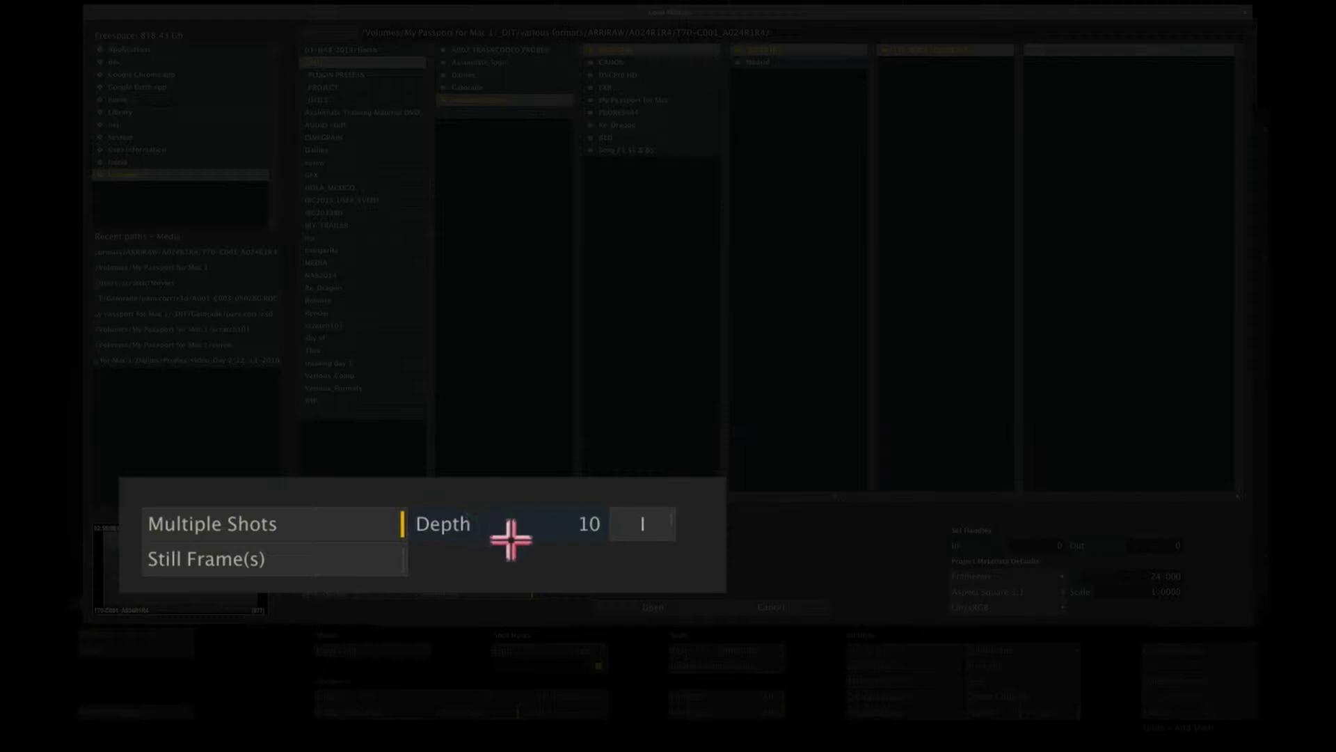
pyautogui.moveTo(512, 528)
pyautogui.mouseDown()
pyautogui.moveTo(486, 546)
pyautogui.moveTo(513, 493)
pyautogui.moveTo(513, 537)
pyautogui.mouseUp()
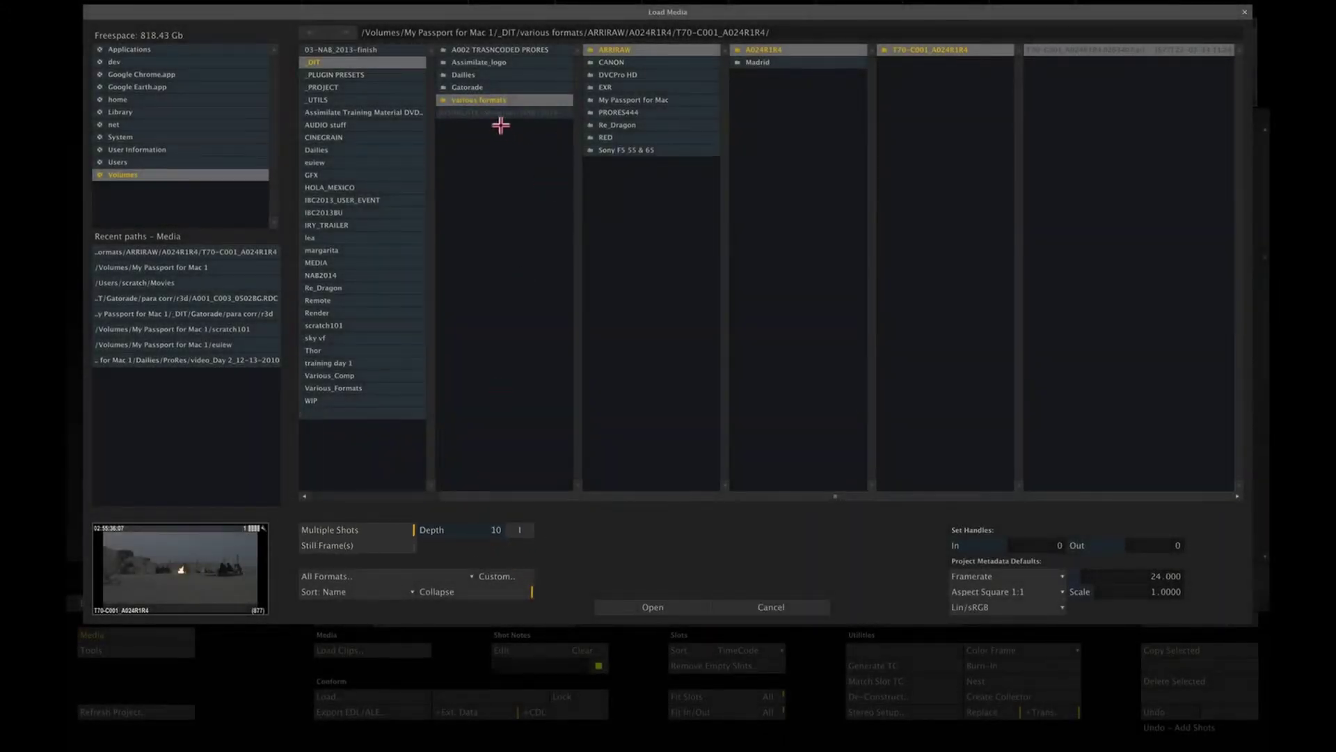
pyautogui.click(492, 84)
pyautogui.click(769, 50)
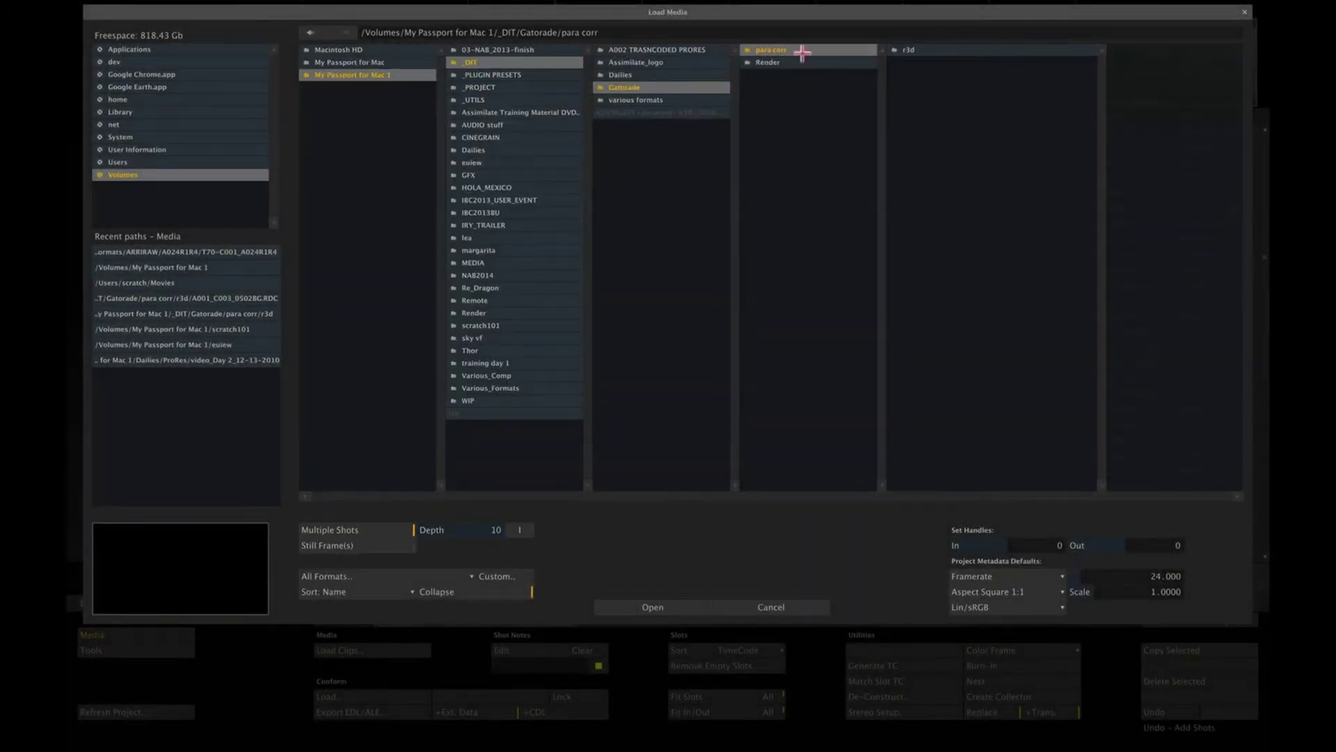
pyautogui.click(933, 49)
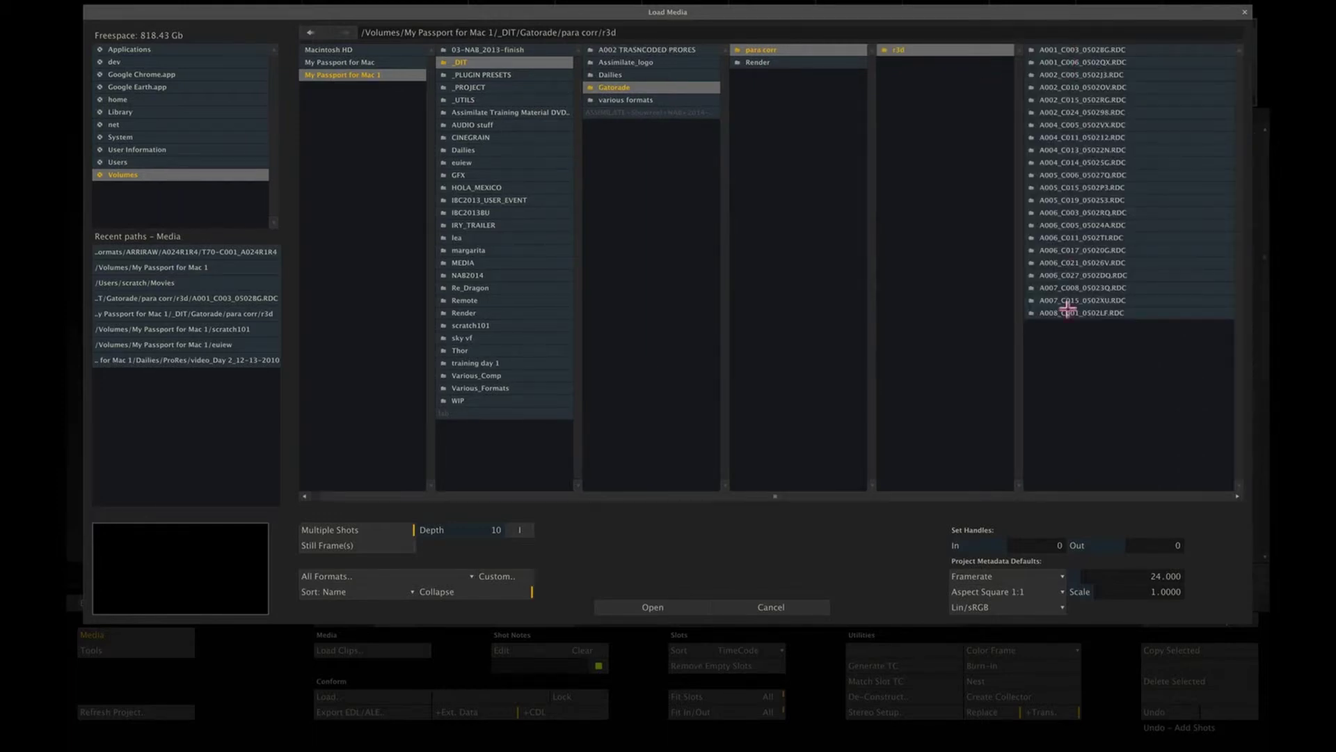
# Step: Limit the listed files to the REDCODE (.r3d) format
pyautogui.click(418, 575)
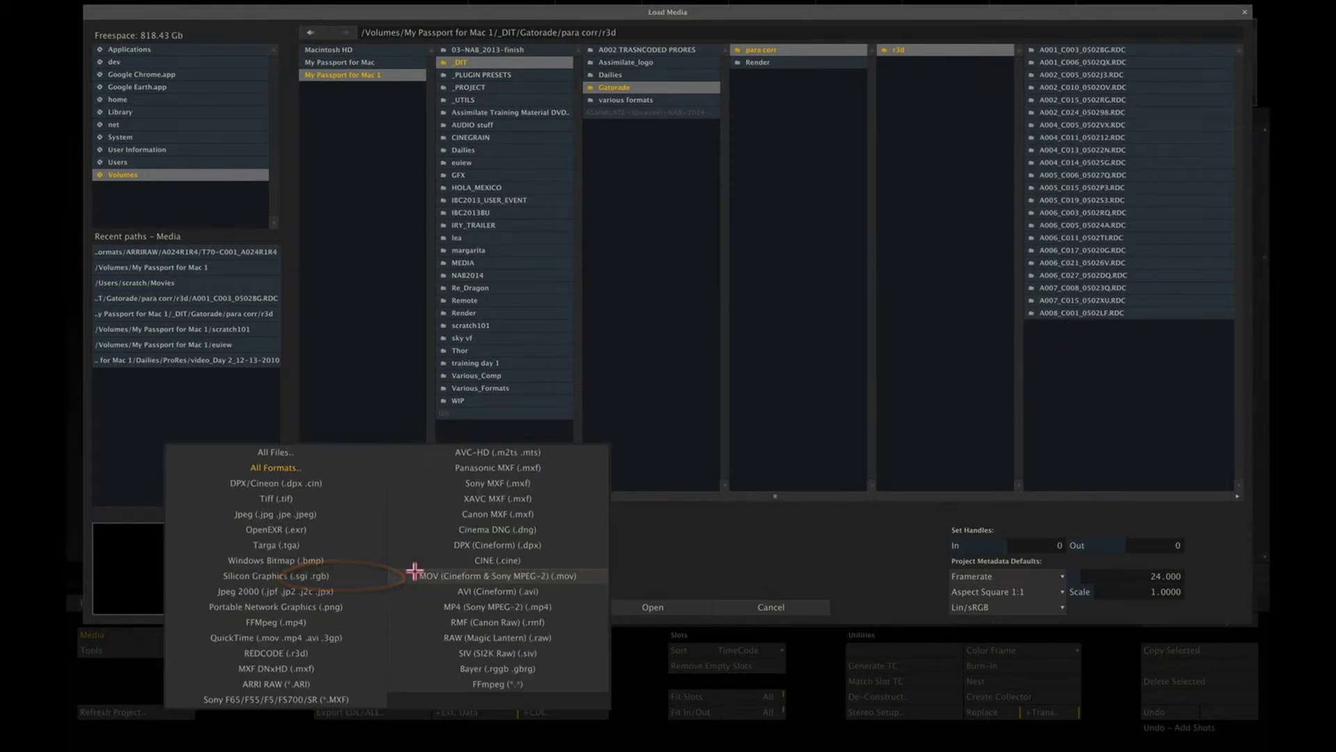
pyautogui.click(328, 651)
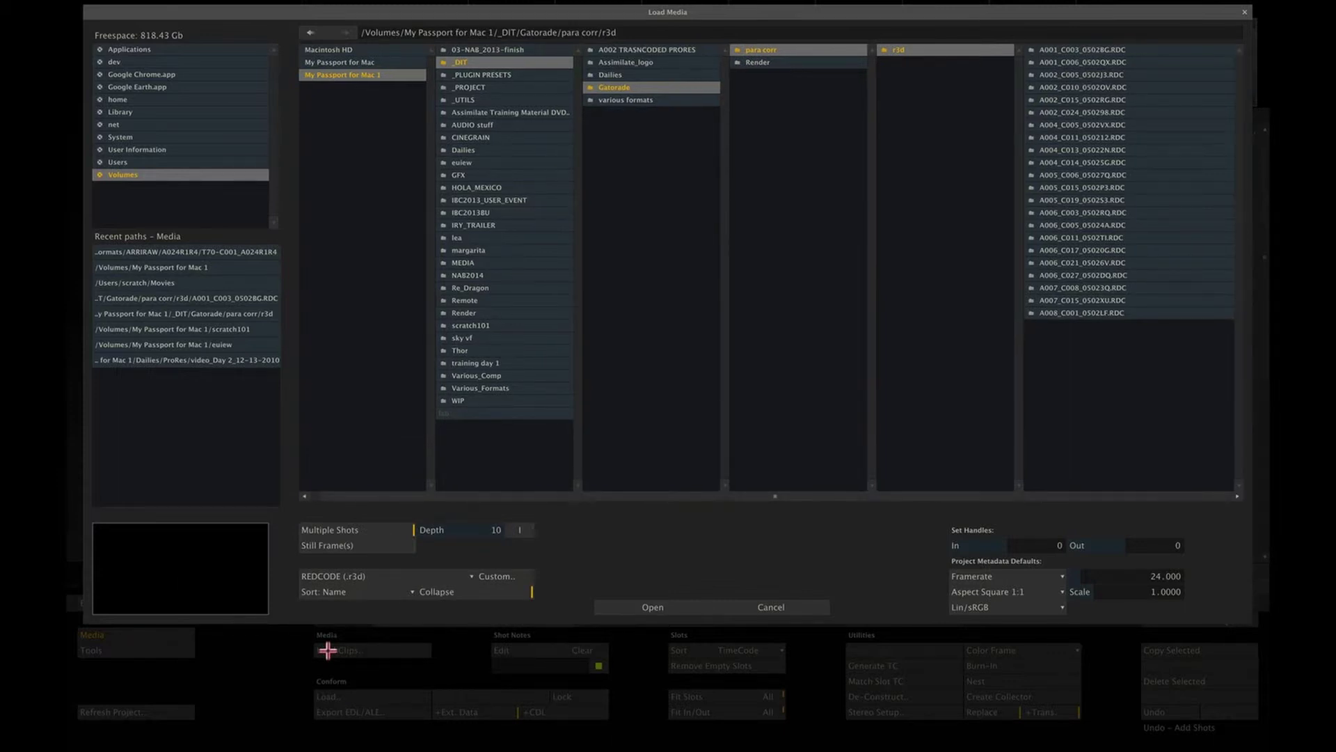
pyautogui.click(446, 577)
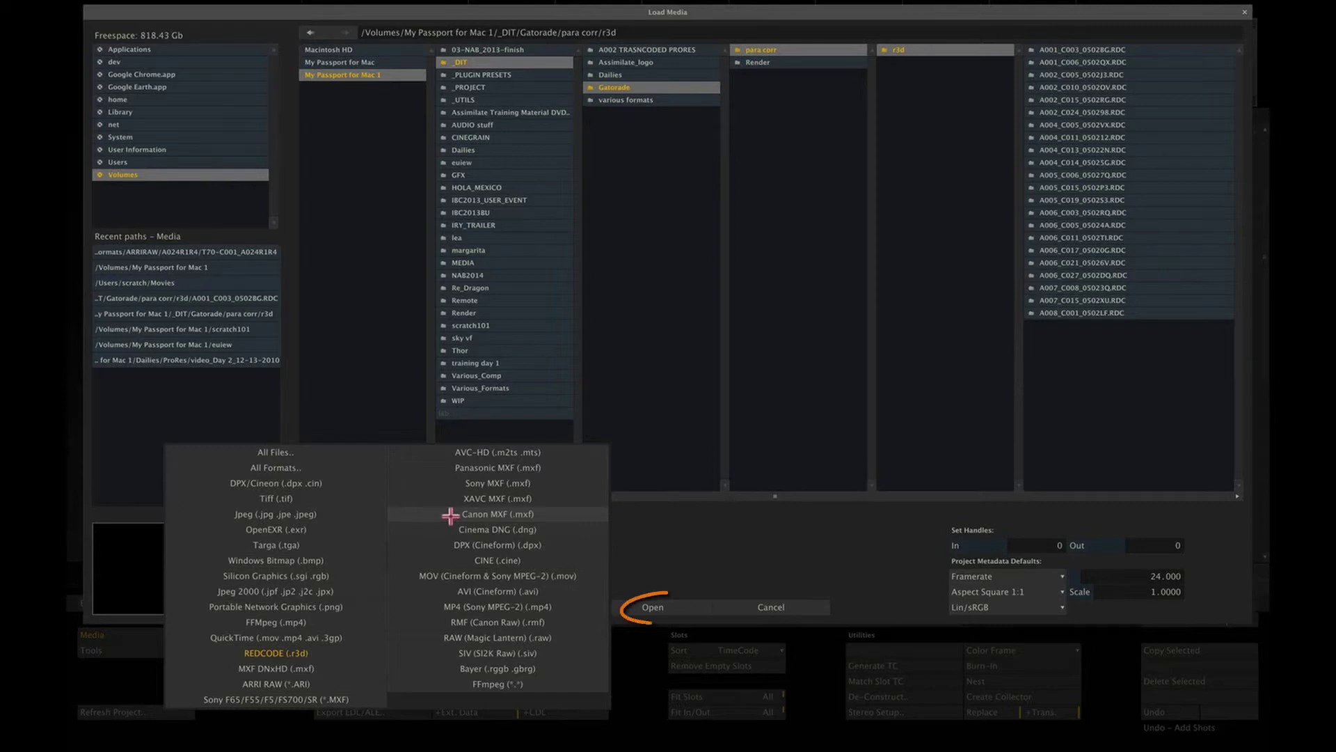
pyautogui.click(651, 606)
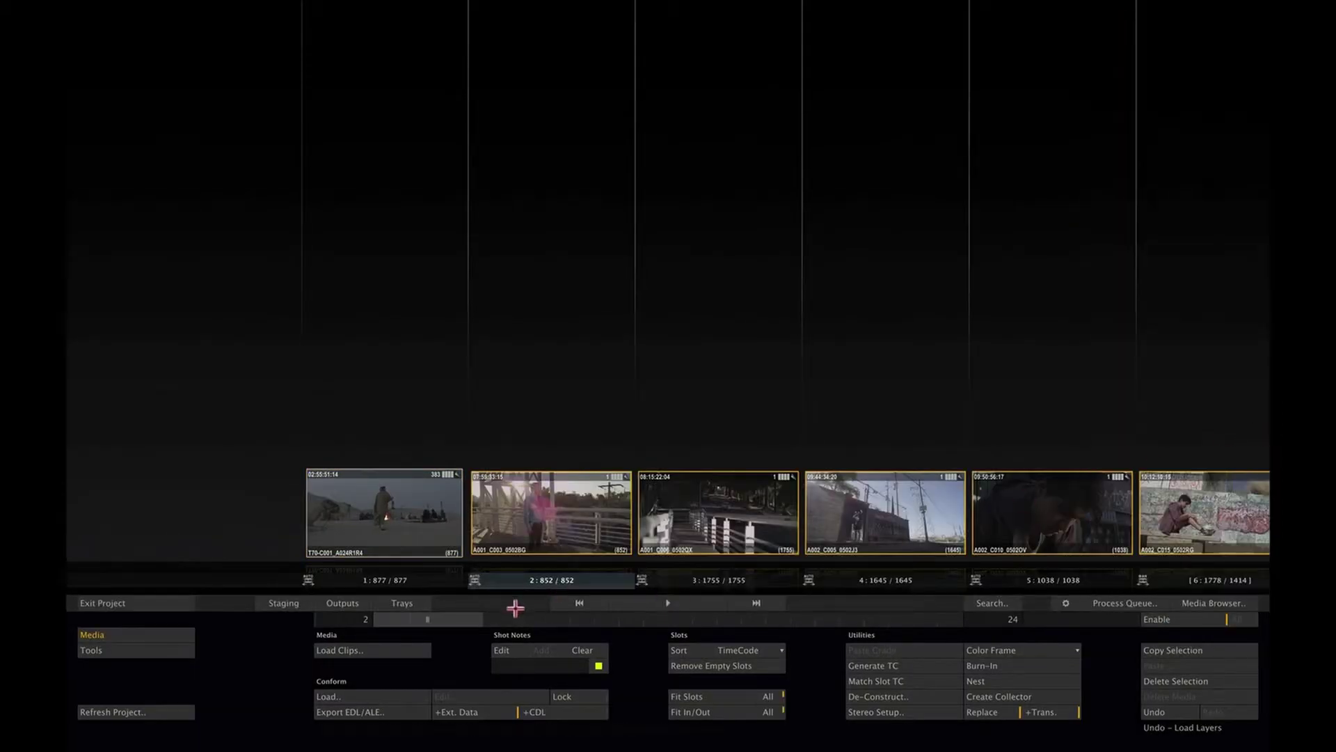
# Step: Load the RED clips into slots 2 onward and lift slot 6's shot into a second layer
pyautogui.moveTo(465, 618)
pyautogui.mouseDown()
pyautogui.moveTo(721, 620)
pyautogui.moveTo(472, 625)
pyautogui.moveTo(502, 620)
pyautogui.mouseUp()
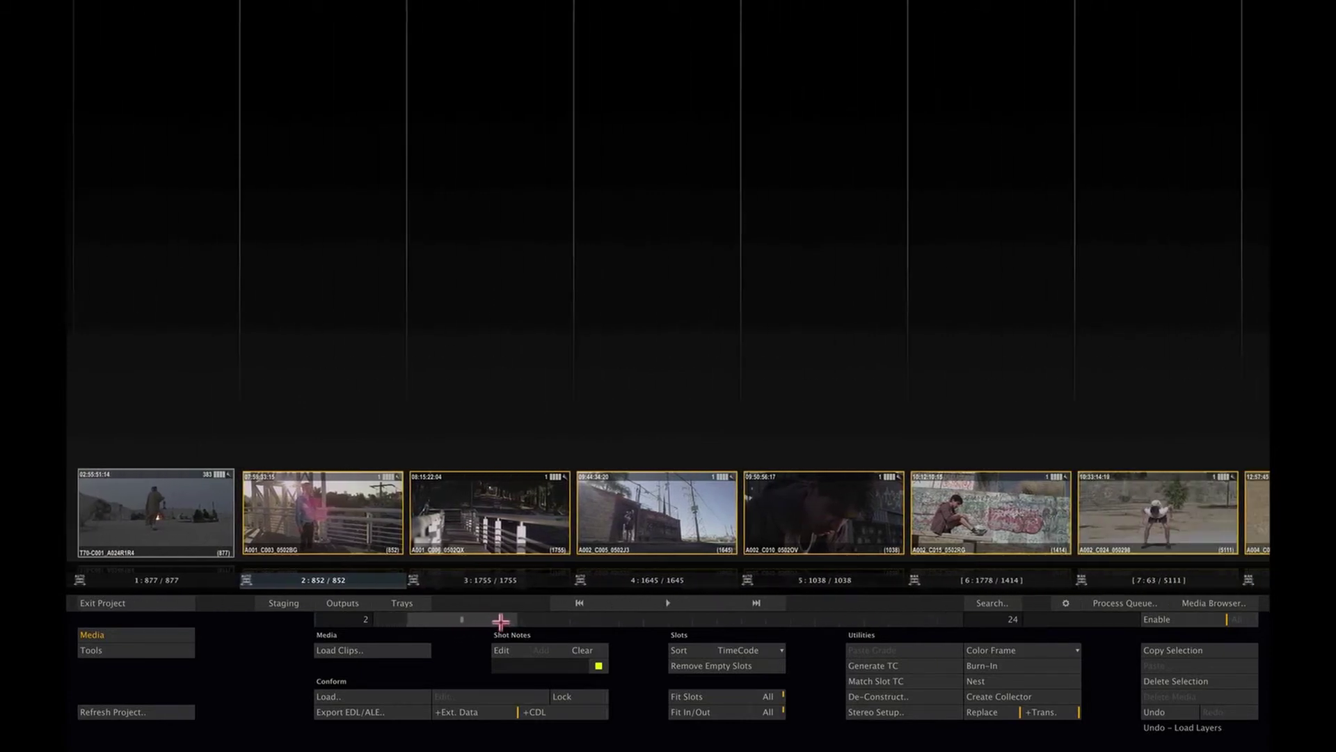
pyautogui.click(520, 403)
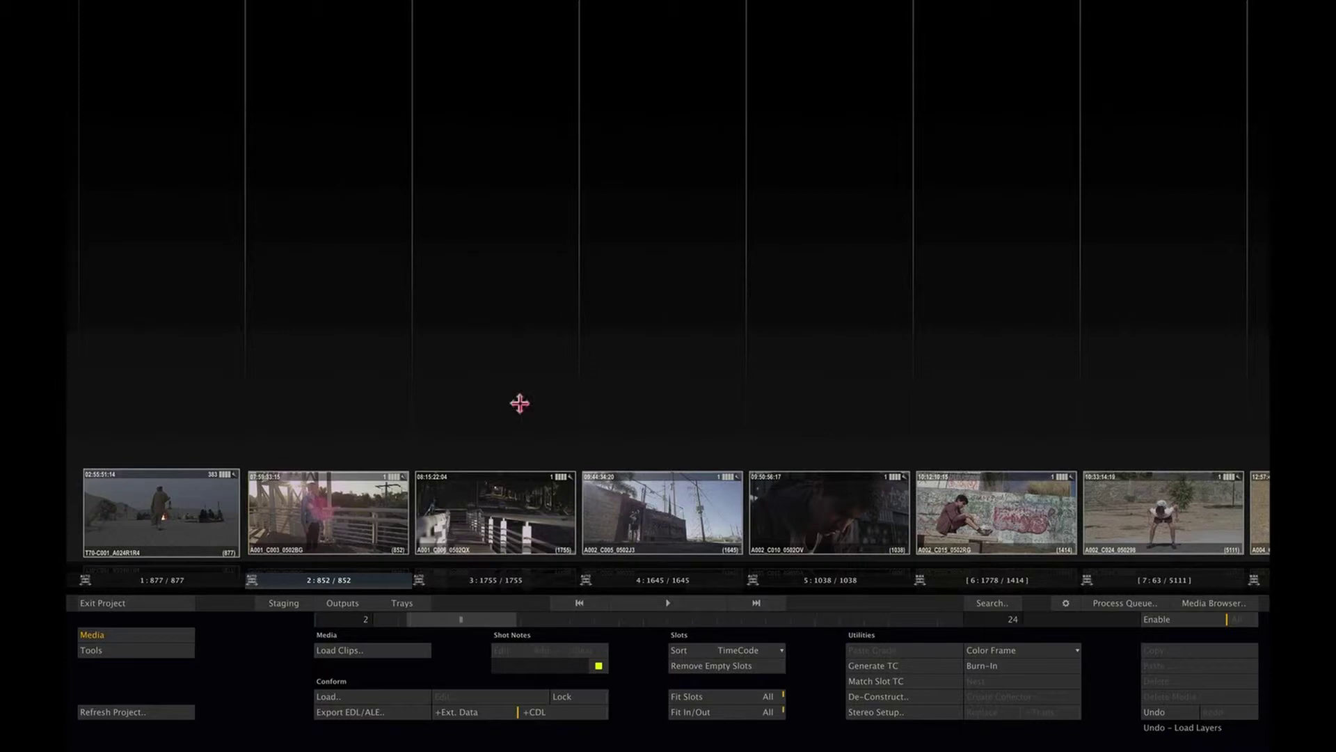
pyautogui.moveTo(520, 403); pyautogui.dragTo(558, 400)
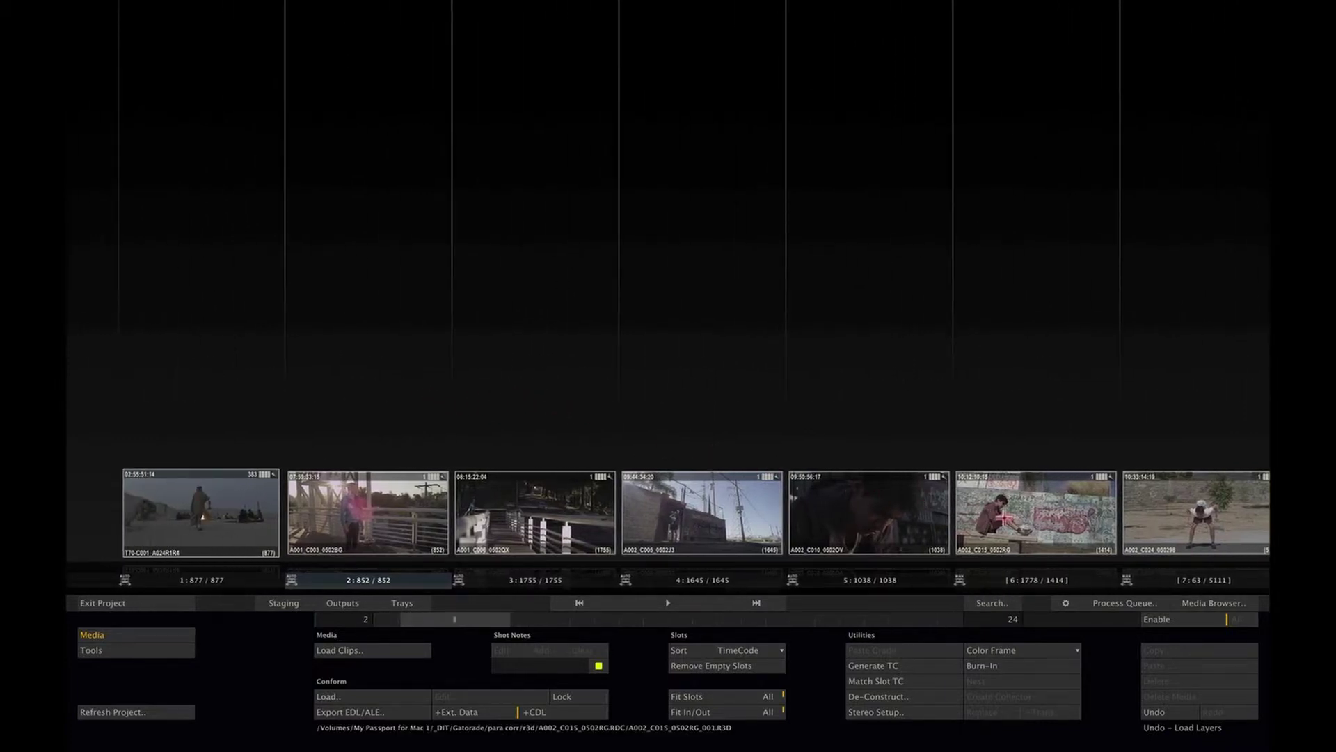
pyautogui.moveTo(1044, 516); pyautogui.dragTo(1039, 342)
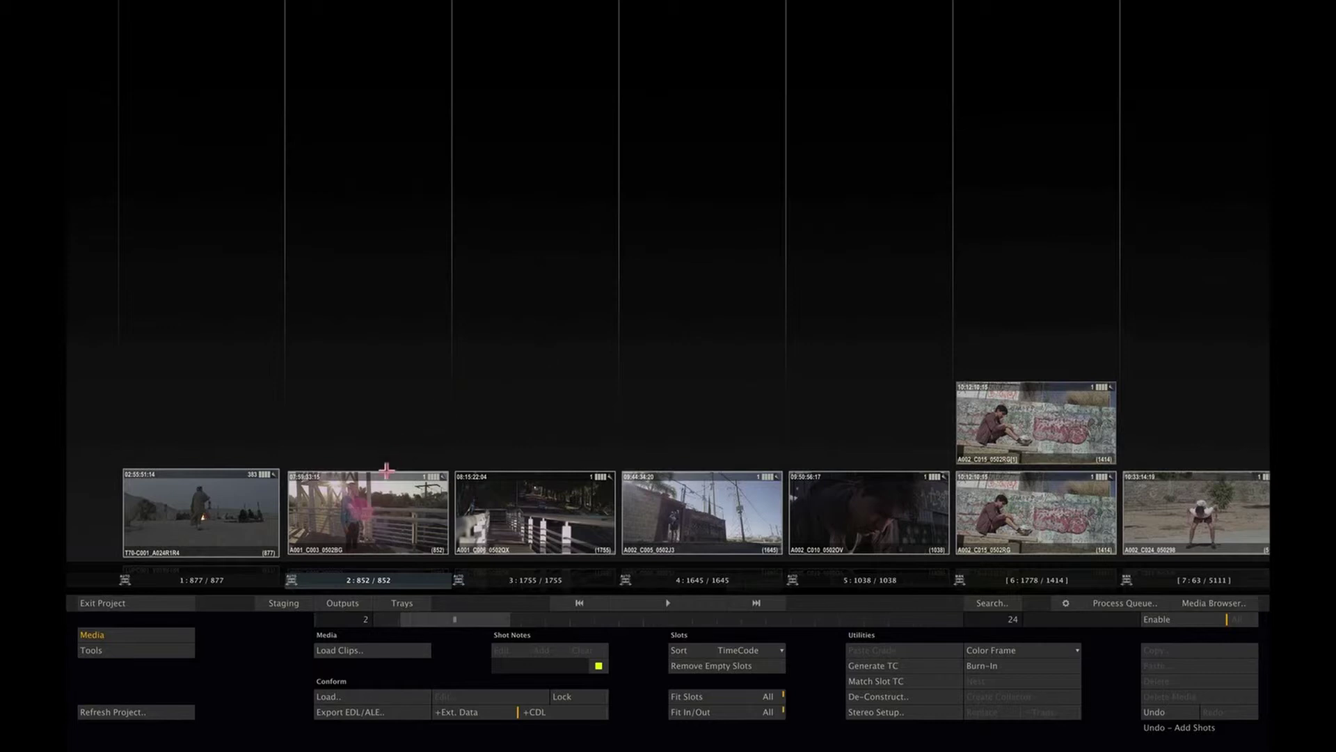
pyautogui.click(366, 603)
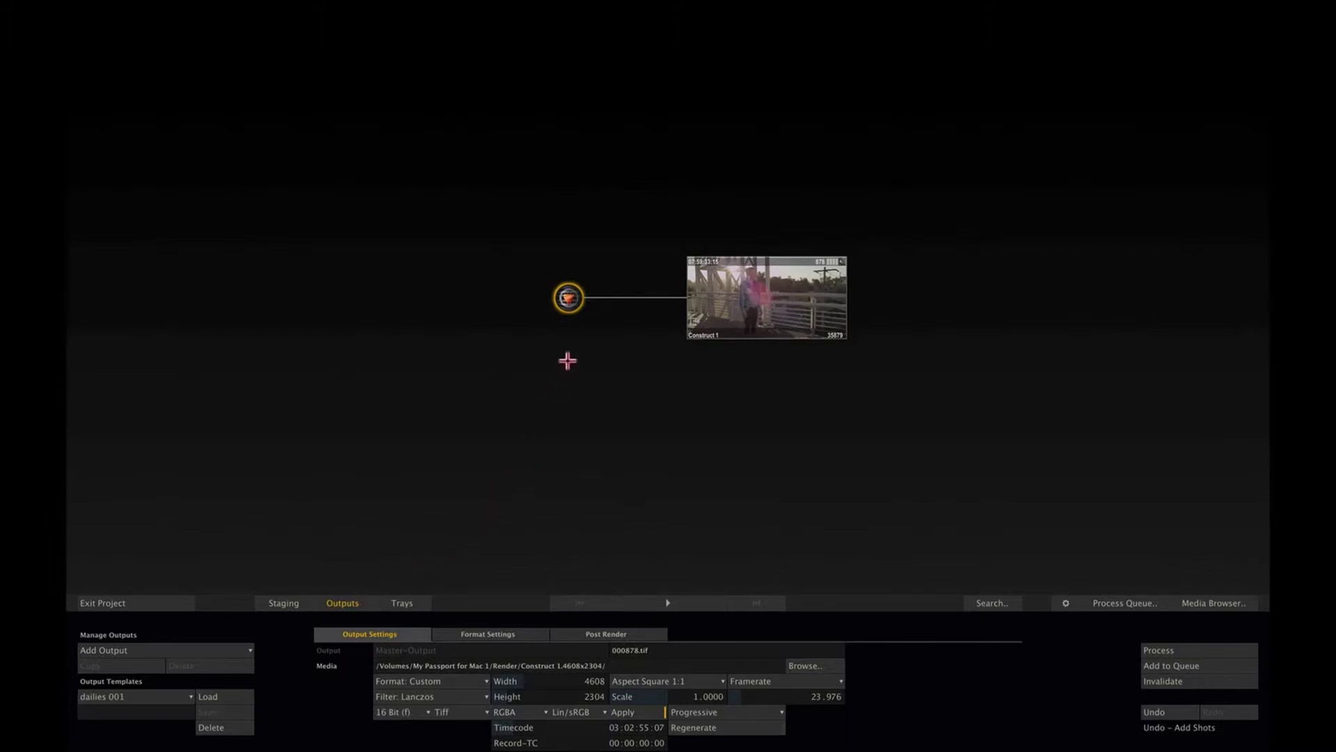
# Step: Select Construct 1's output and keep its custom resolution format
pyautogui.click(770, 306)
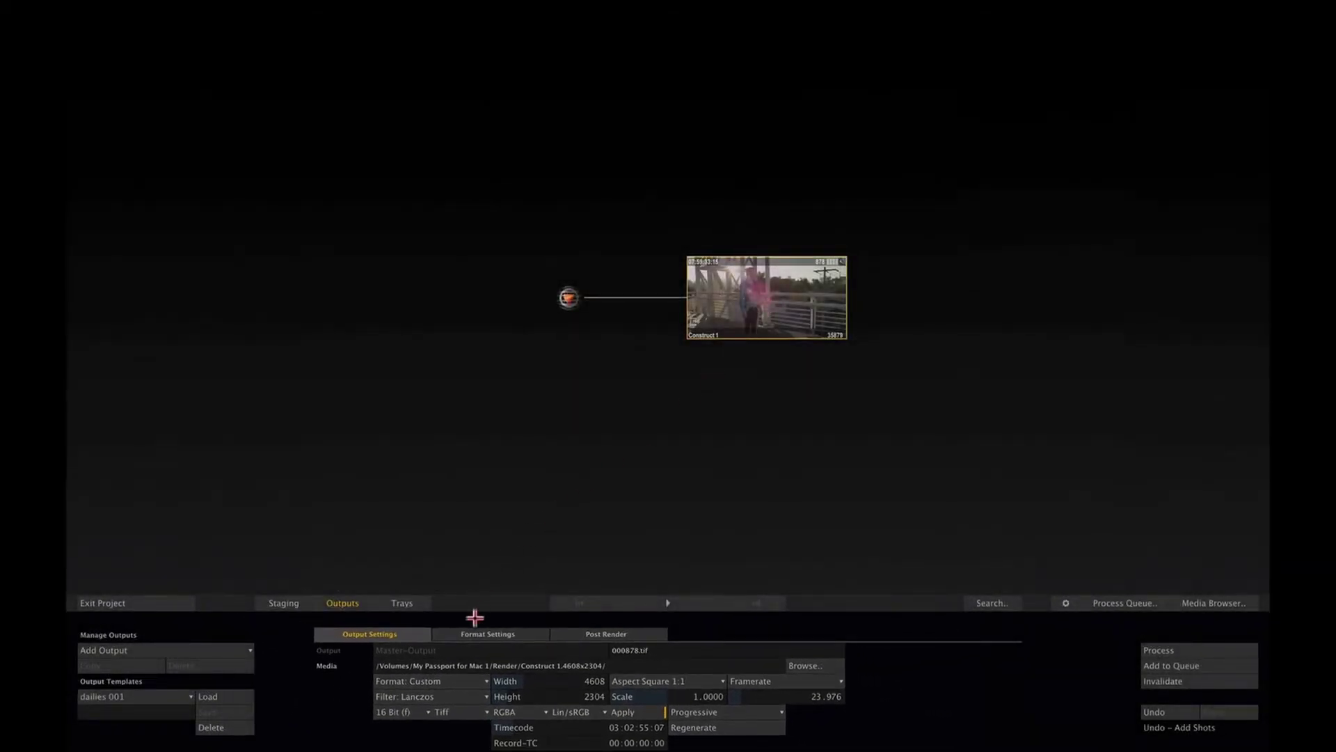
pyautogui.click(467, 679)
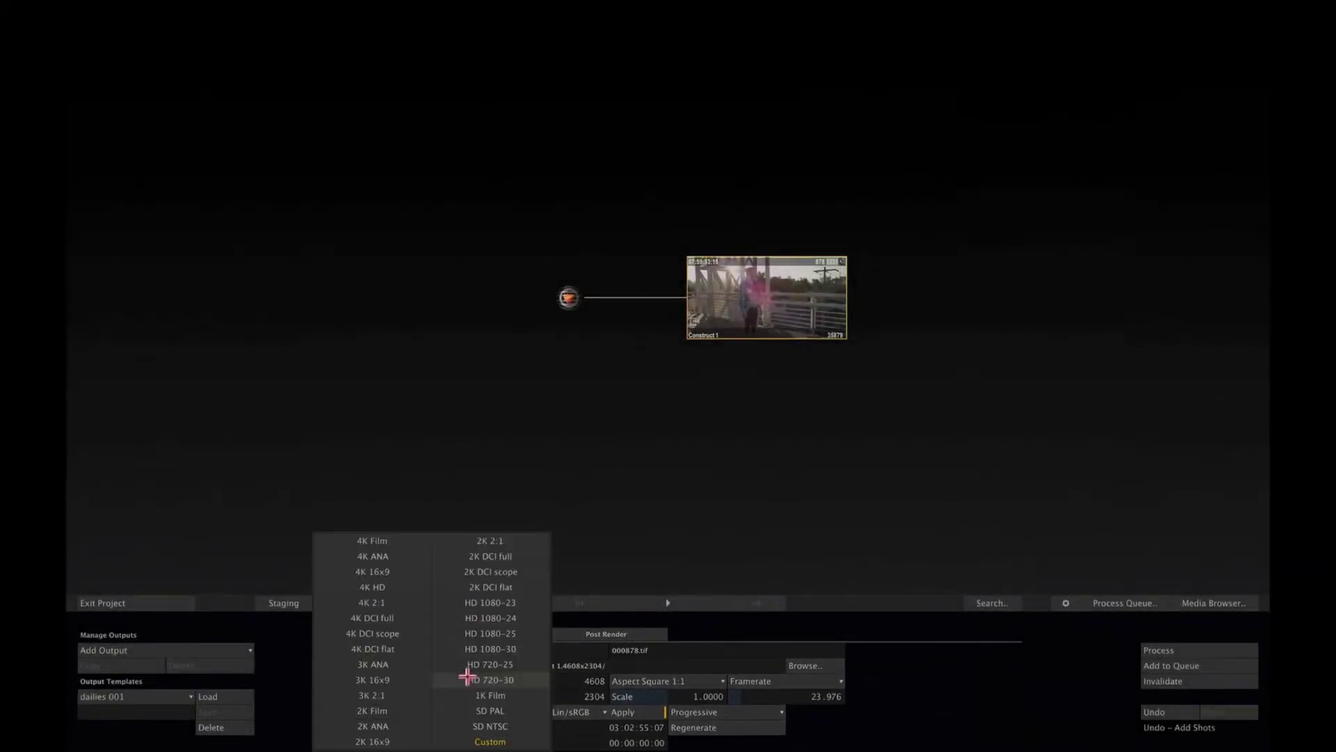
pyautogui.click(620, 566)
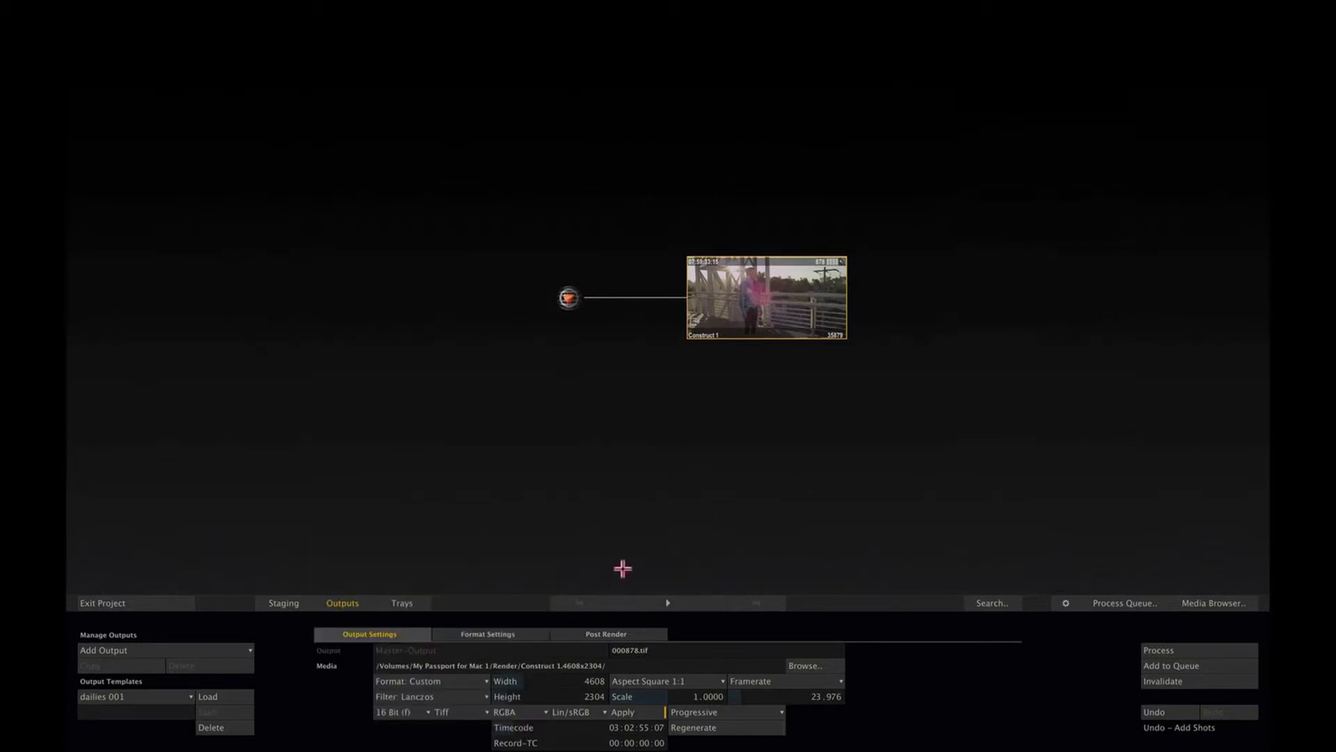
# Step: Set the master output aspect to Square 1:1, then return to the construct's slots
pyautogui.click(673, 680)
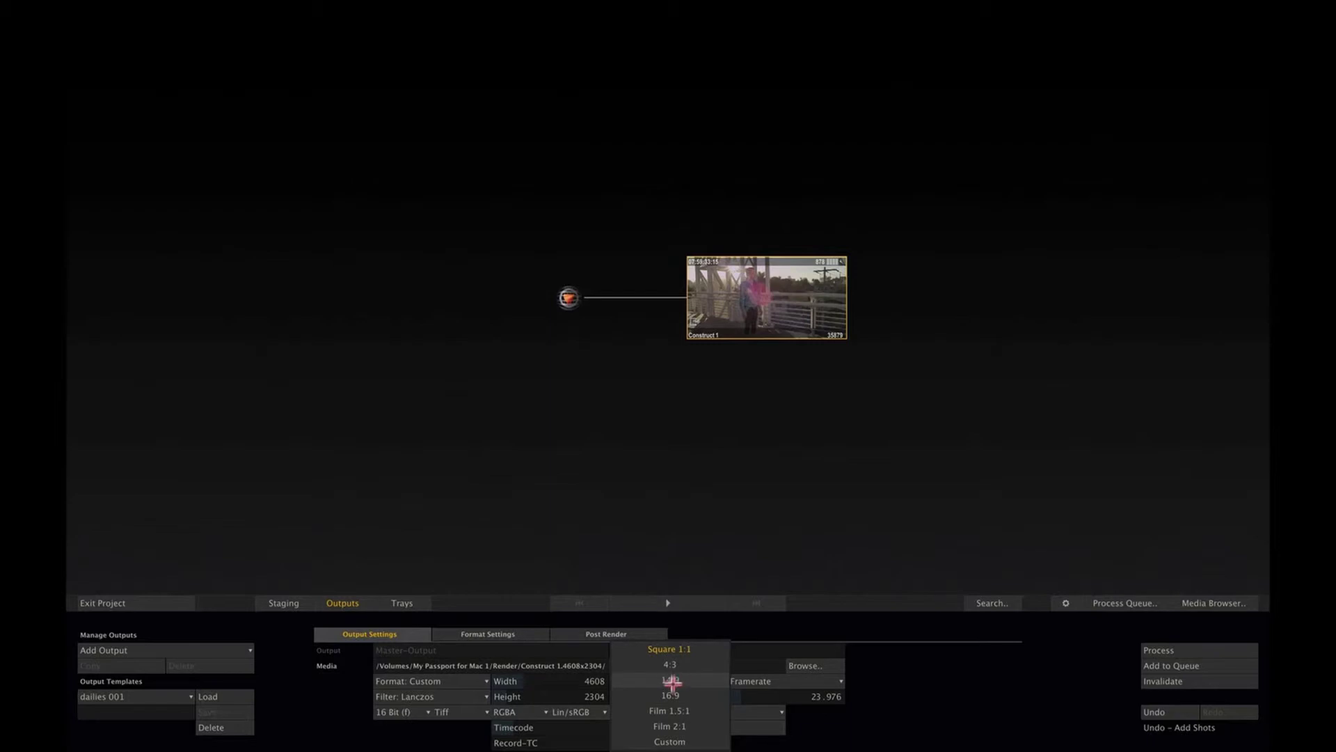
pyautogui.click(676, 700)
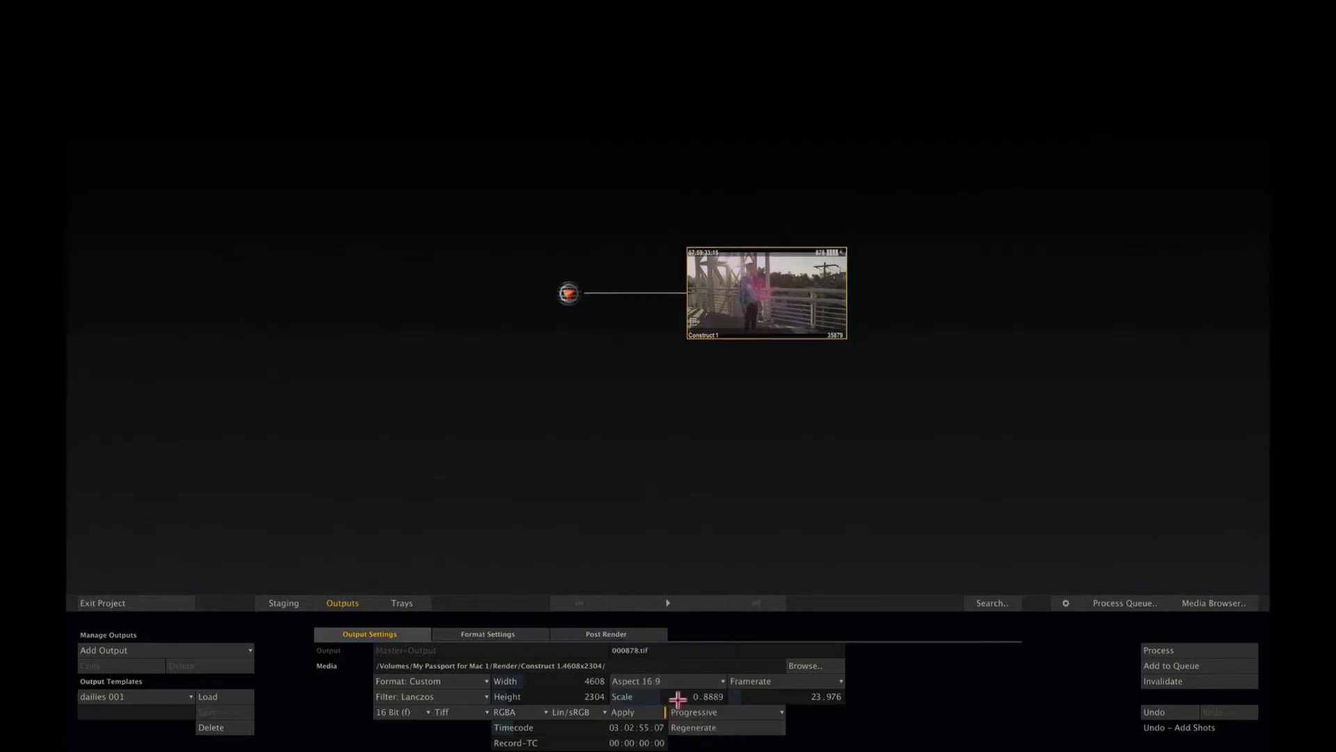
pyautogui.click(680, 682)
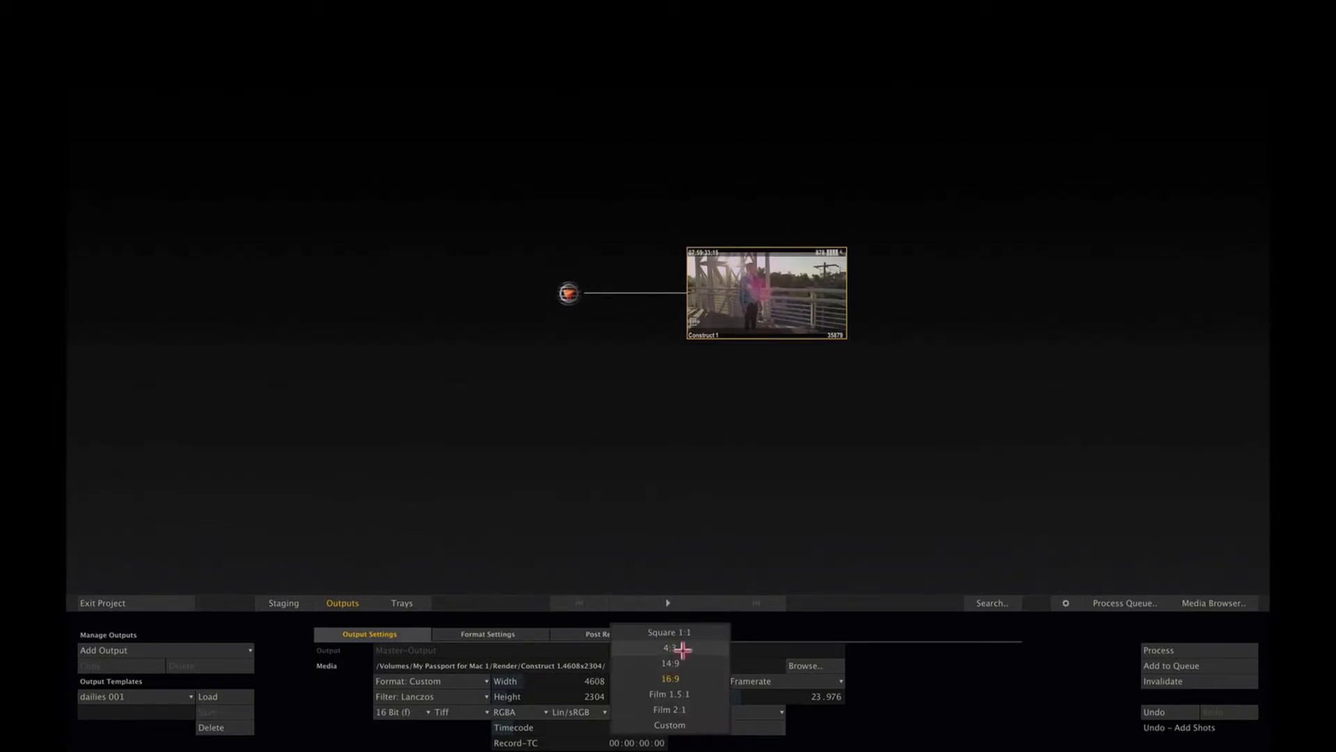
pyautogui.click(680, 647)
pyautogui.click(680, 680)
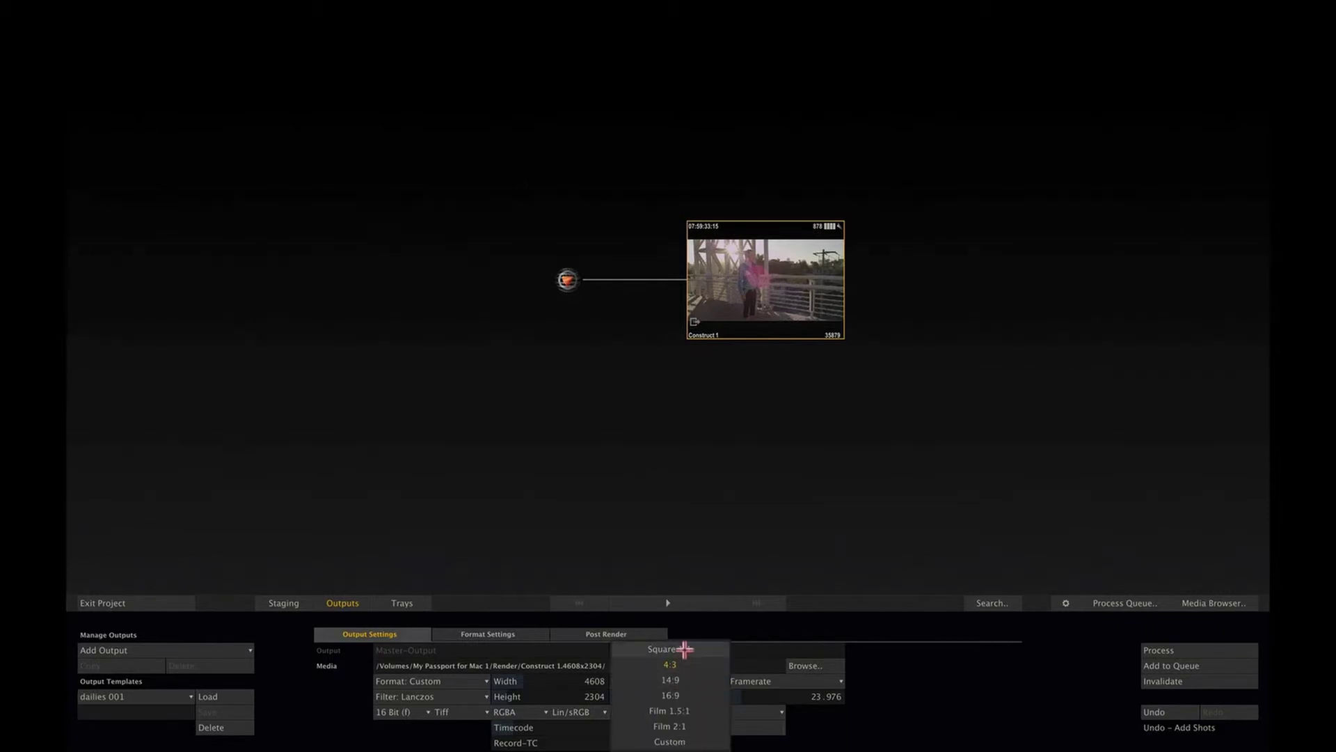
pyautogui.click(682, 648)
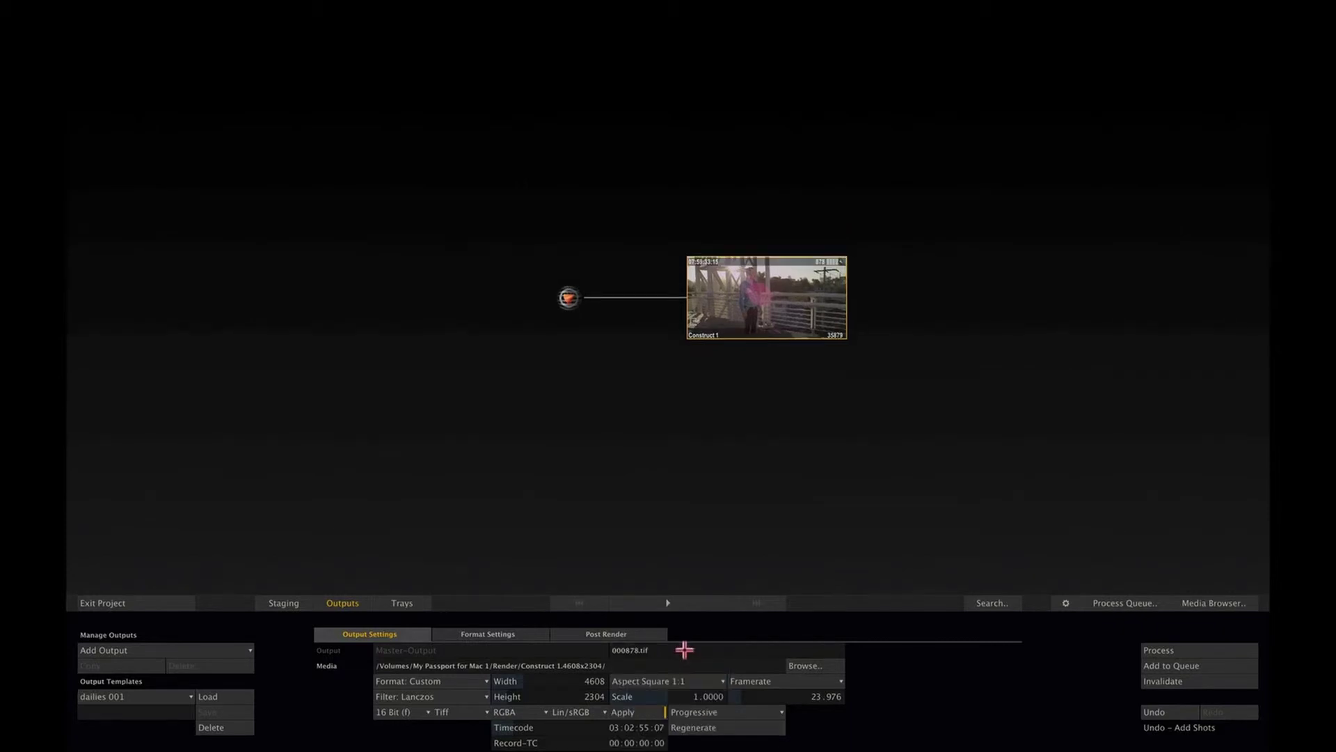
pyautogui.click(346, 603)
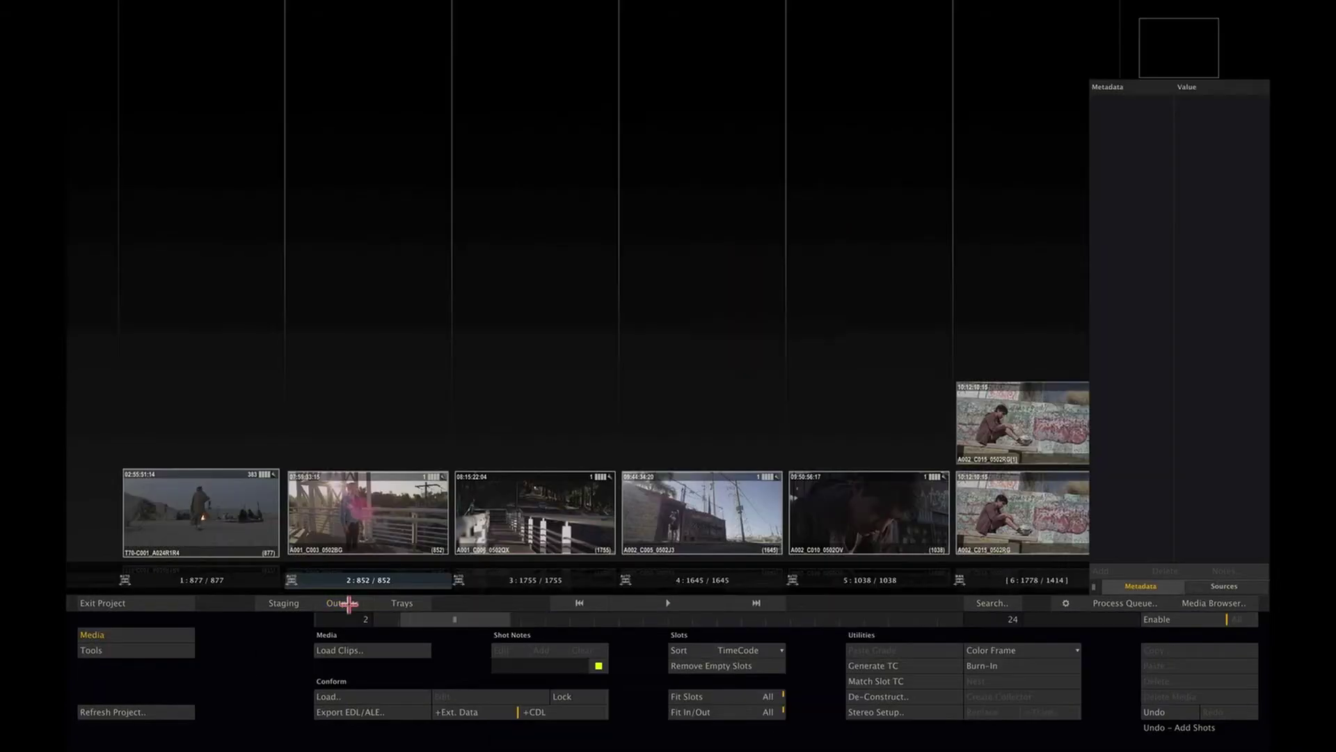
# Step: Play the construct from slot 1's T70-C001_A024R1R4 campfire shot at 02:55:36:07
pyautogui.click(231, 579)
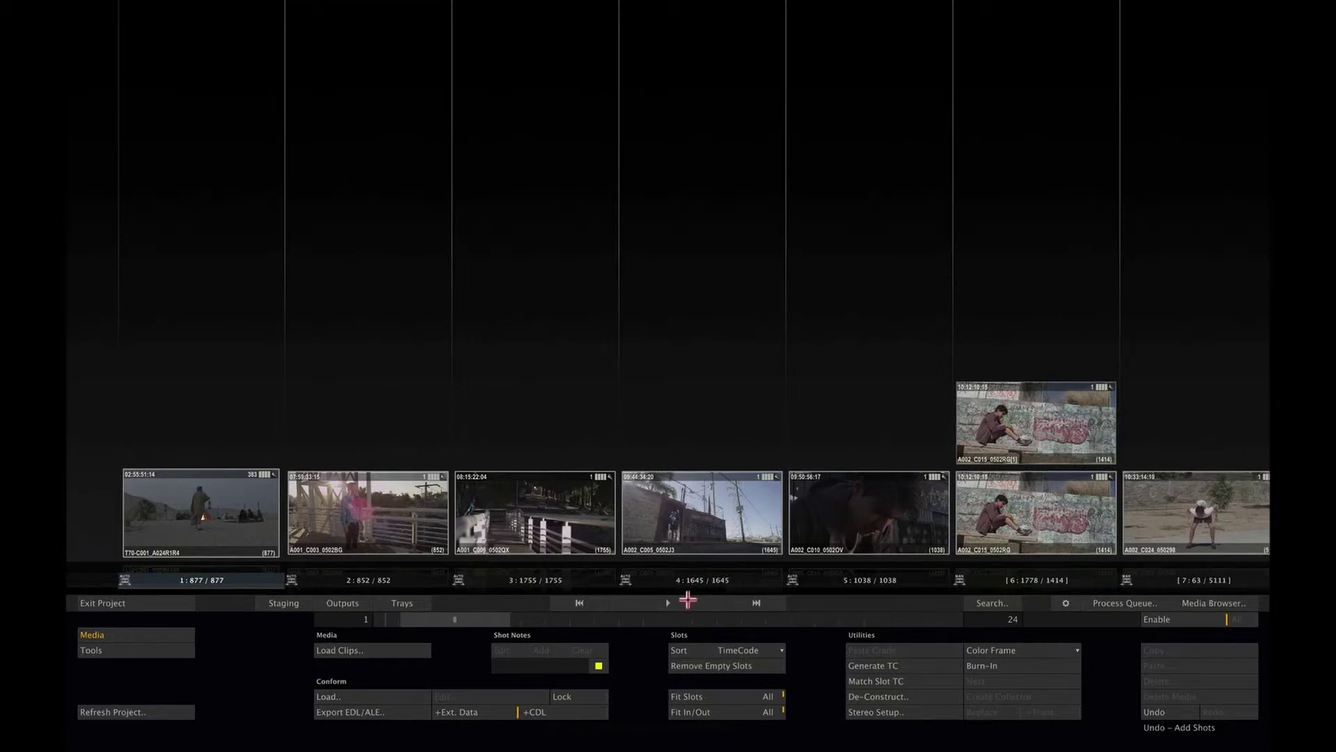
pyautogui.click(688, 600)
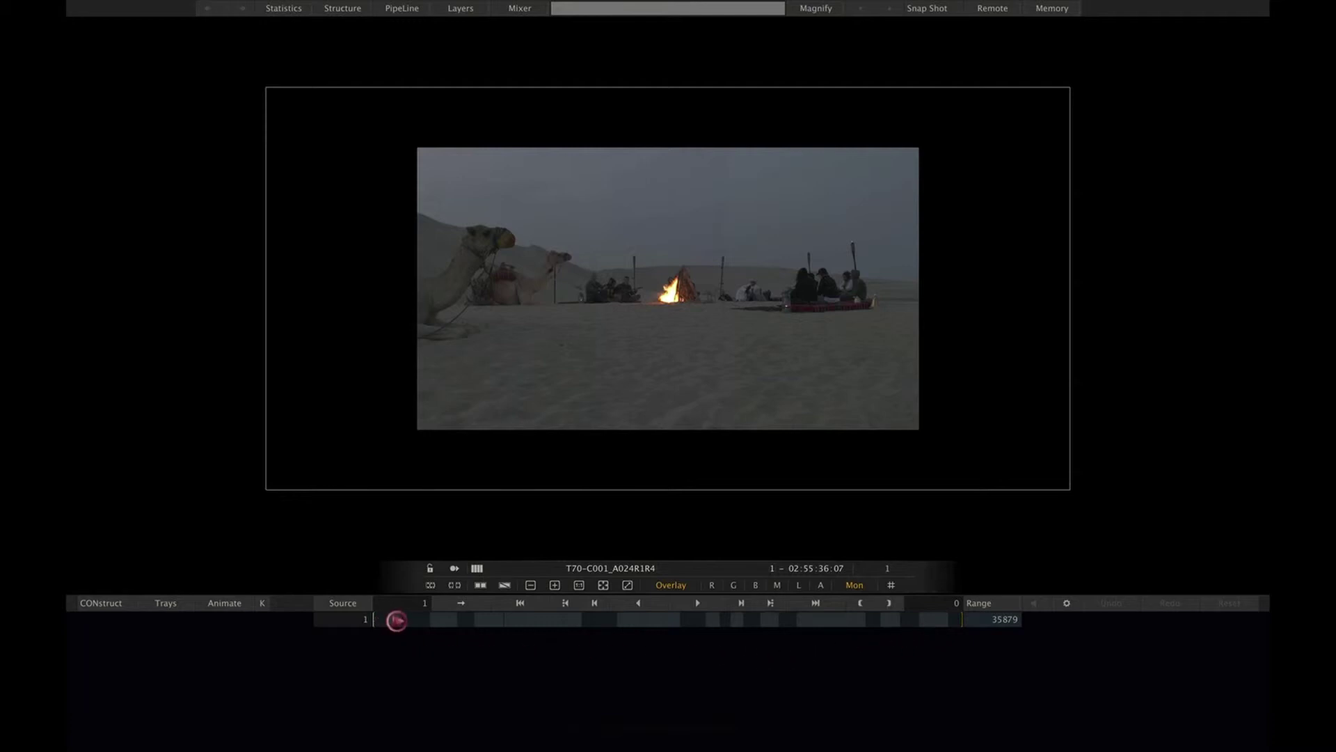
# Step: Play from the A001_C003_0502BG jogging clip and switch the player to the Edit timeline
pyautogui.moveTo(391, 619)
pyautogui.mouseDown()
pyautogui.moveTo(692, 636)
pyautogui.moveTo(391, 624)
pyautogui.mouseUp()
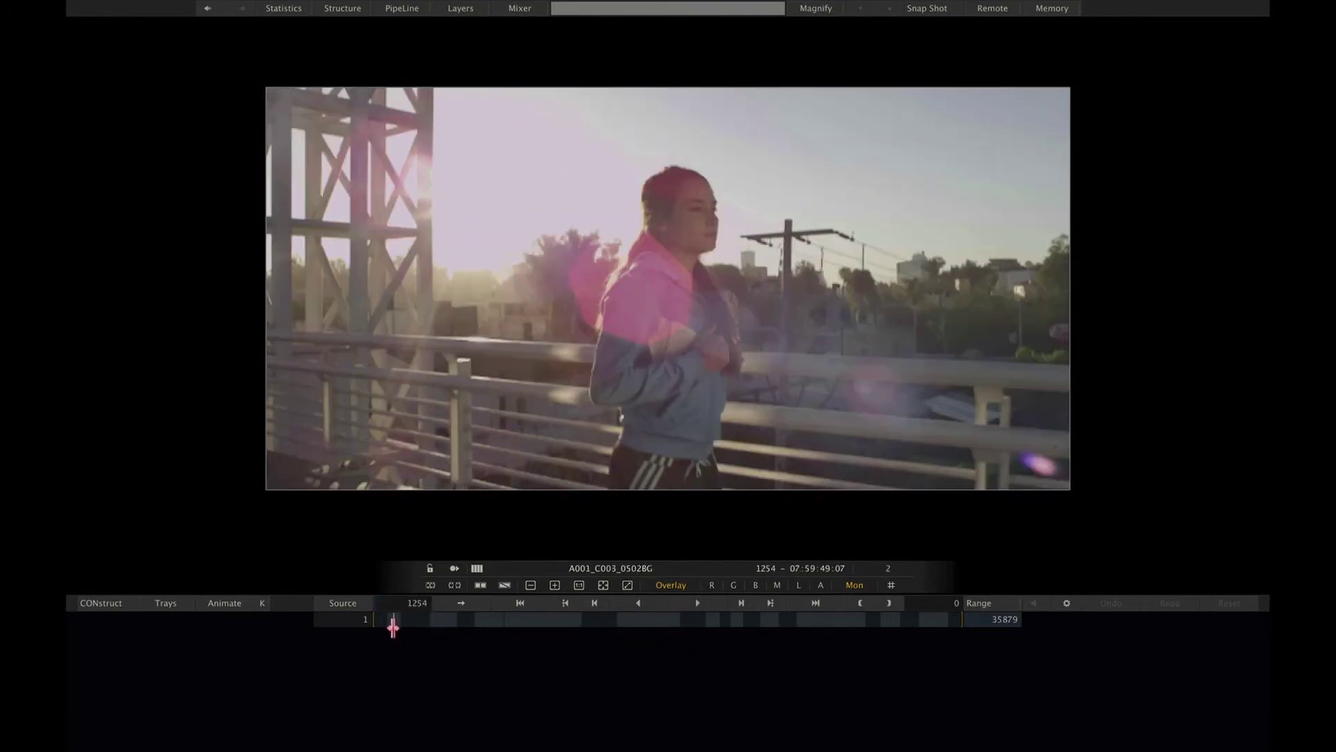
pyautogui.click(697, 603)
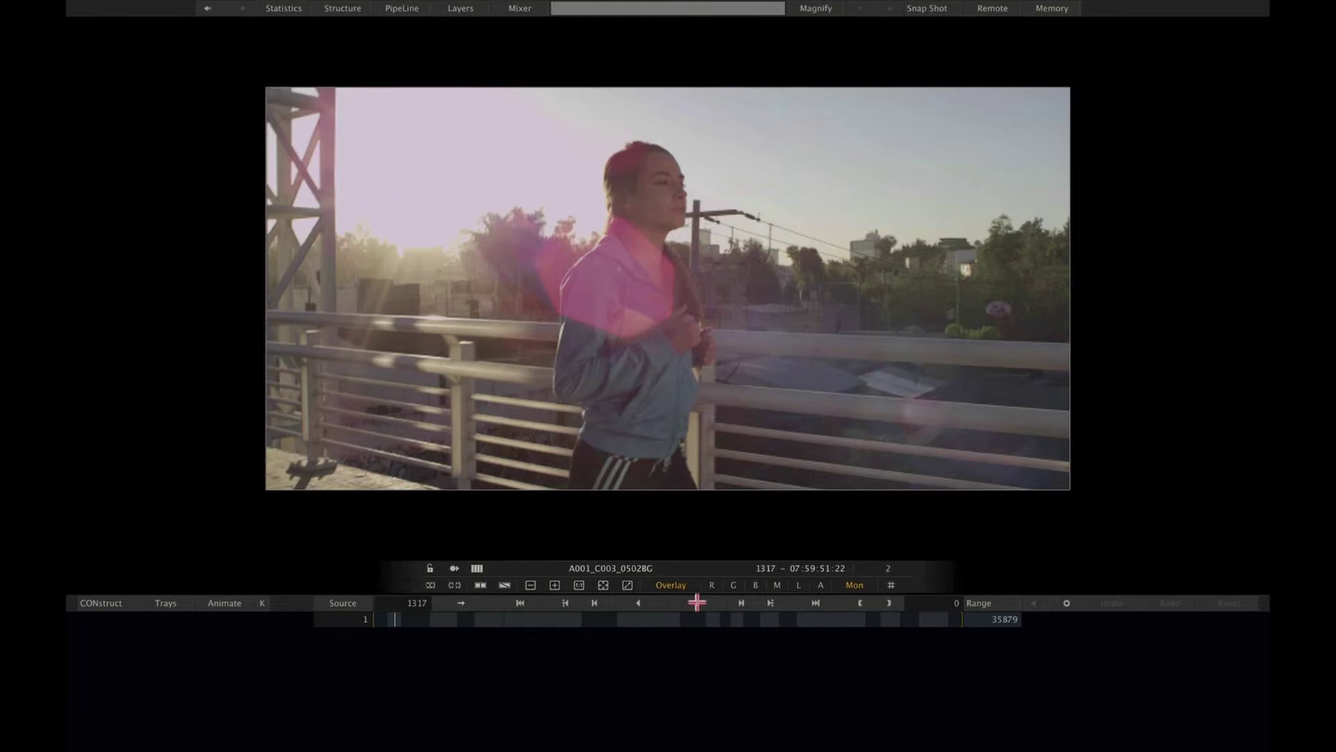
pyautogui.rightClick(661, 400)
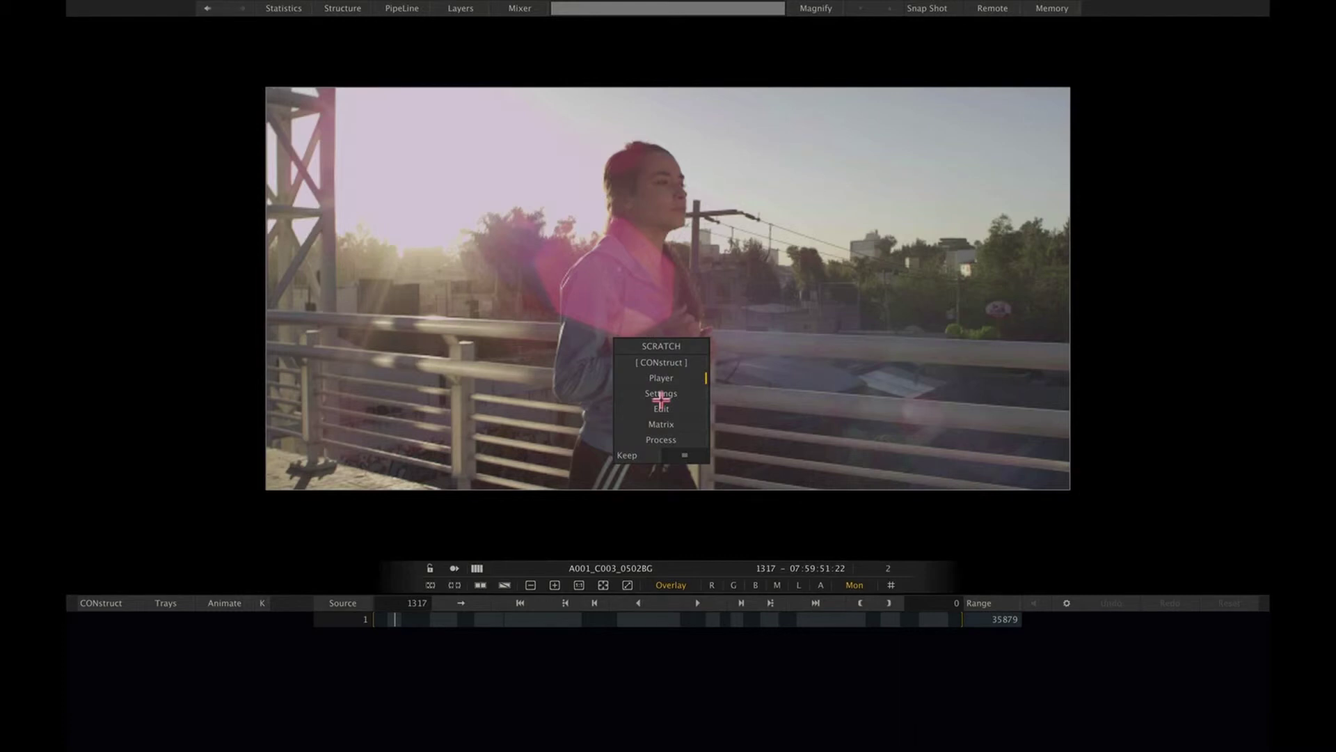
pyautogui.moveTo(686, 453); pyautogui.dragTo(694, 388)
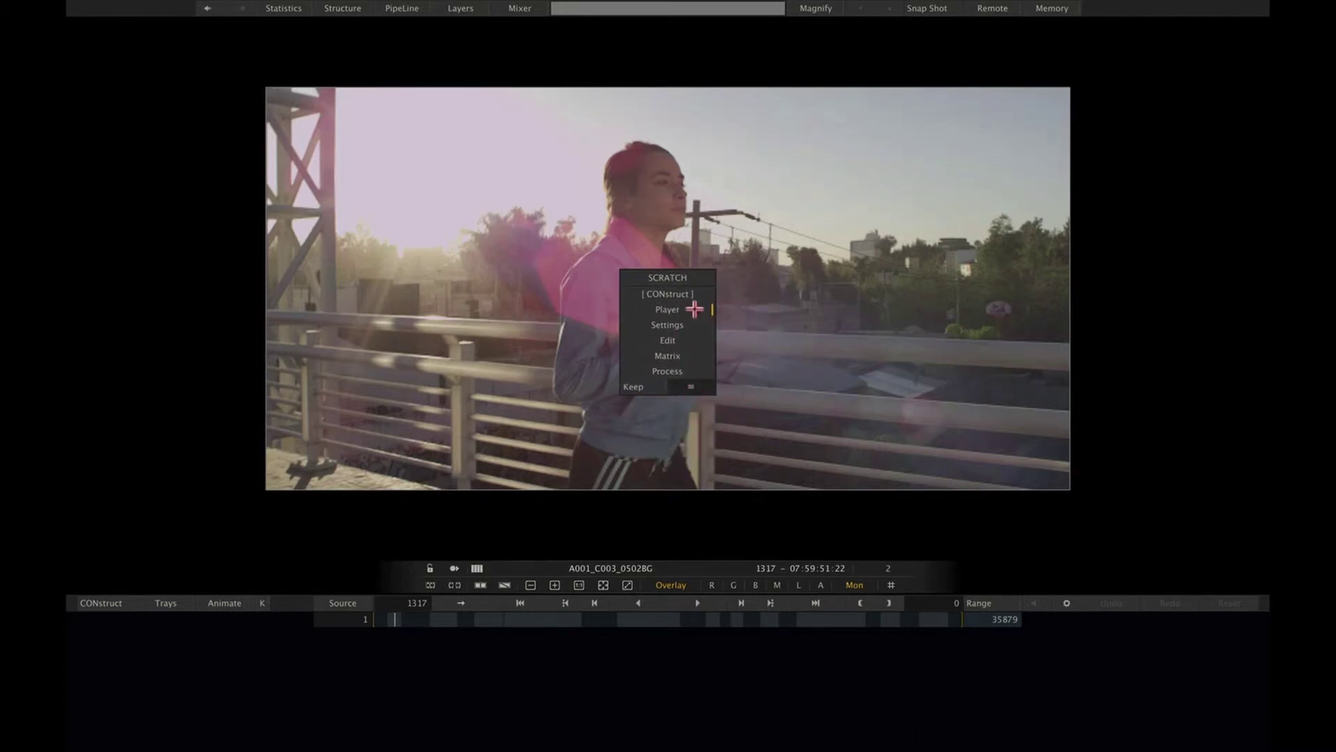
pyautogui.click(667, 340)
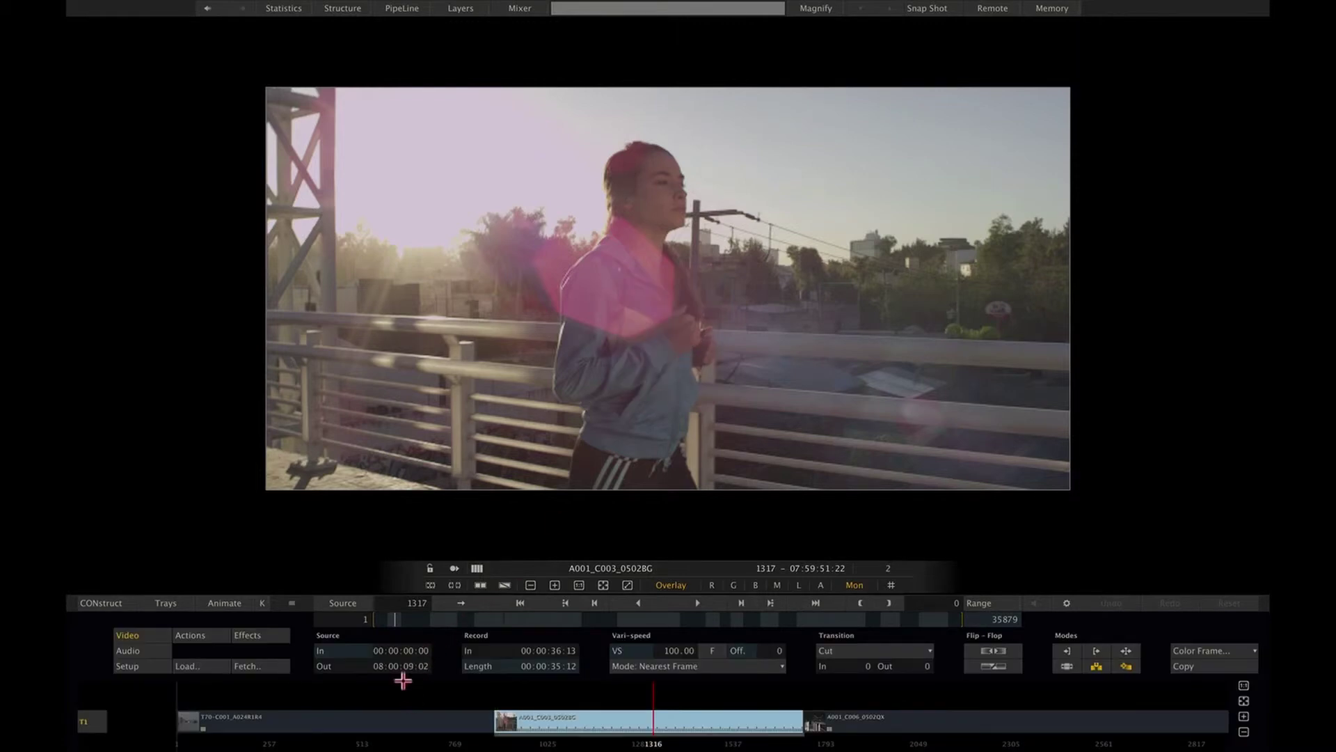
# Step: Slip the jogging clip's Source In to 07:59:31:00, keeping its length and a Cut transition
pyautogui.moveTo(388, 650); pyautogui.dragTo(375, 643)
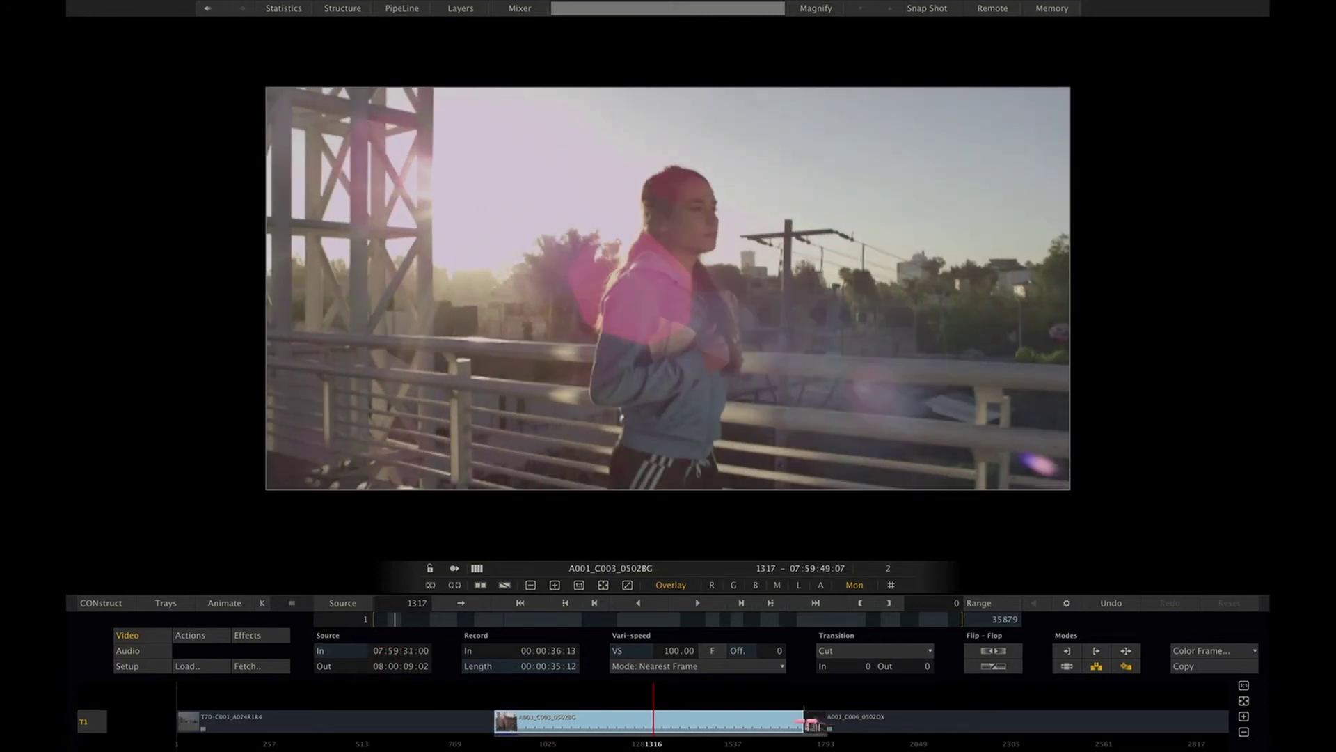
pyautogui.moveTo(810, 724)
pyautogui.mouseDown()
pyautogui.moveTo(939, 720)
pyautogui.moveTo(811, 726)
pyautogui.mouseUp()
pyautogui.click(866, 649)
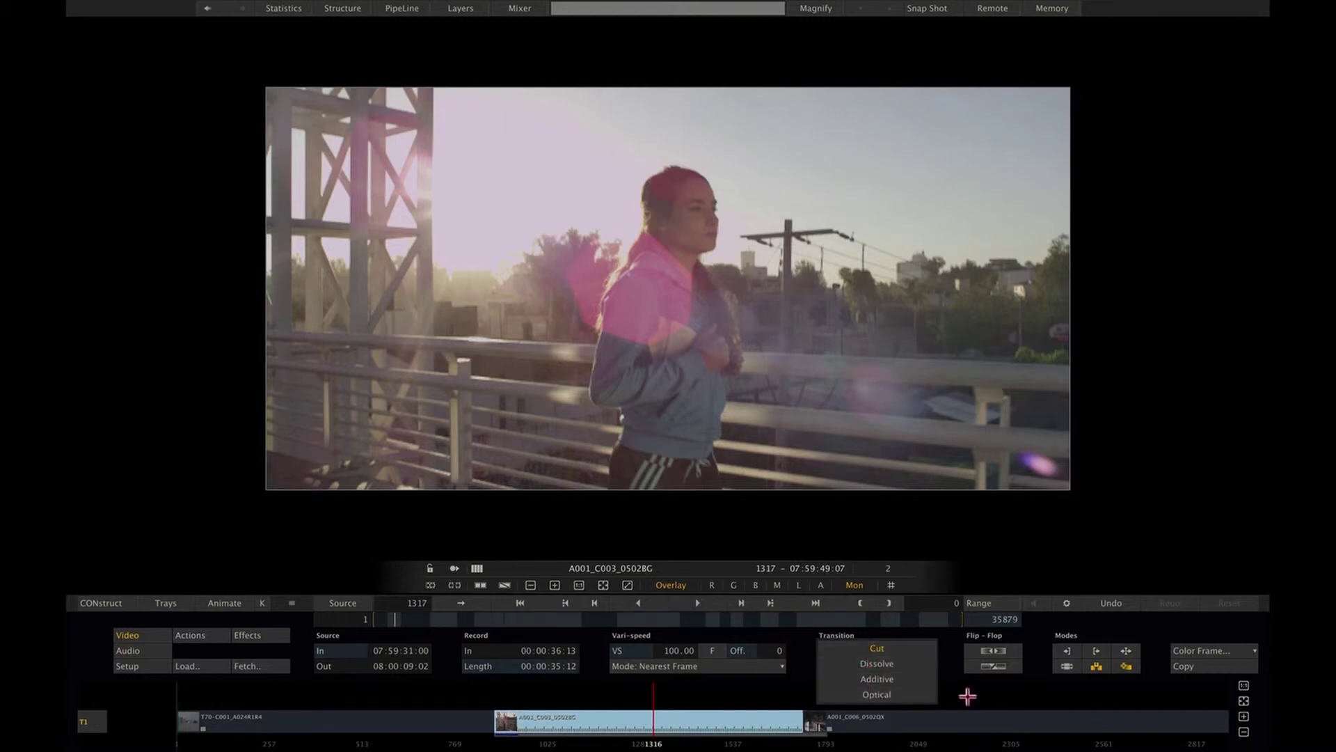
pyautogui.click(967, 696)
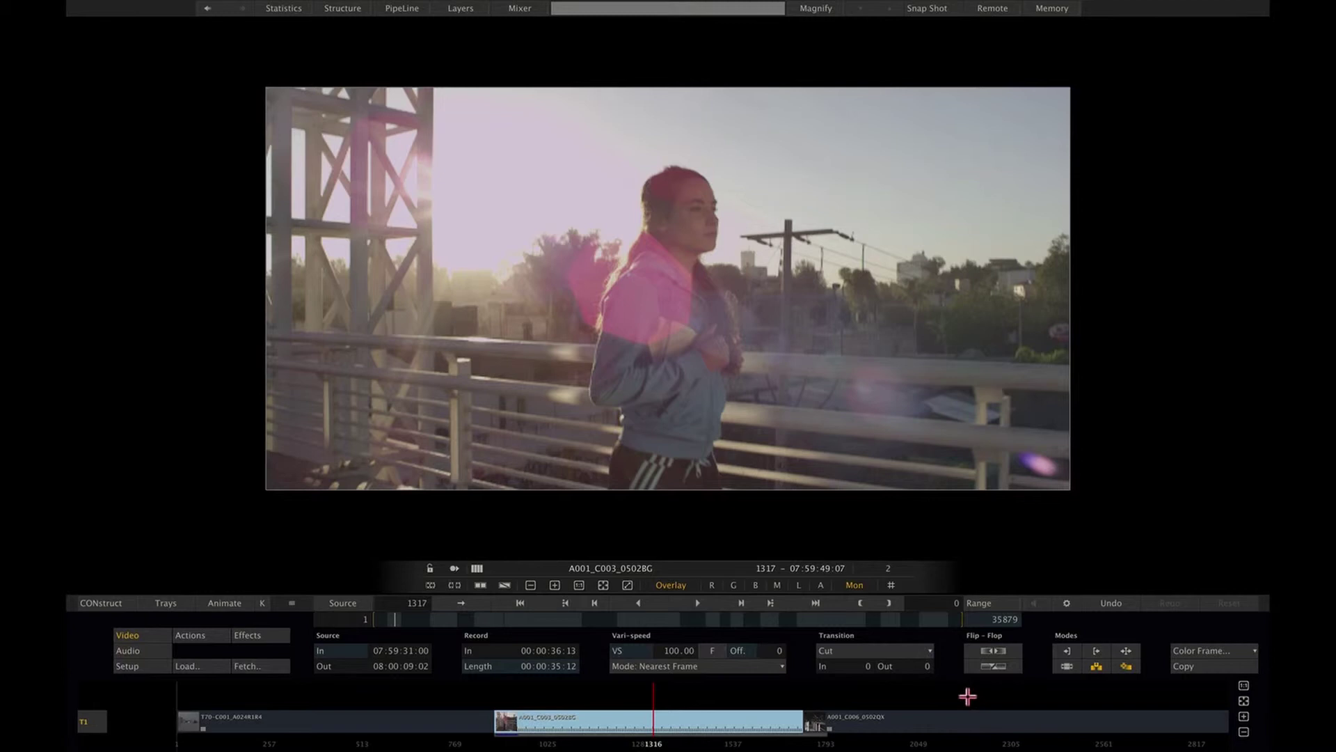
pyautogui.rightClick(706, 387)
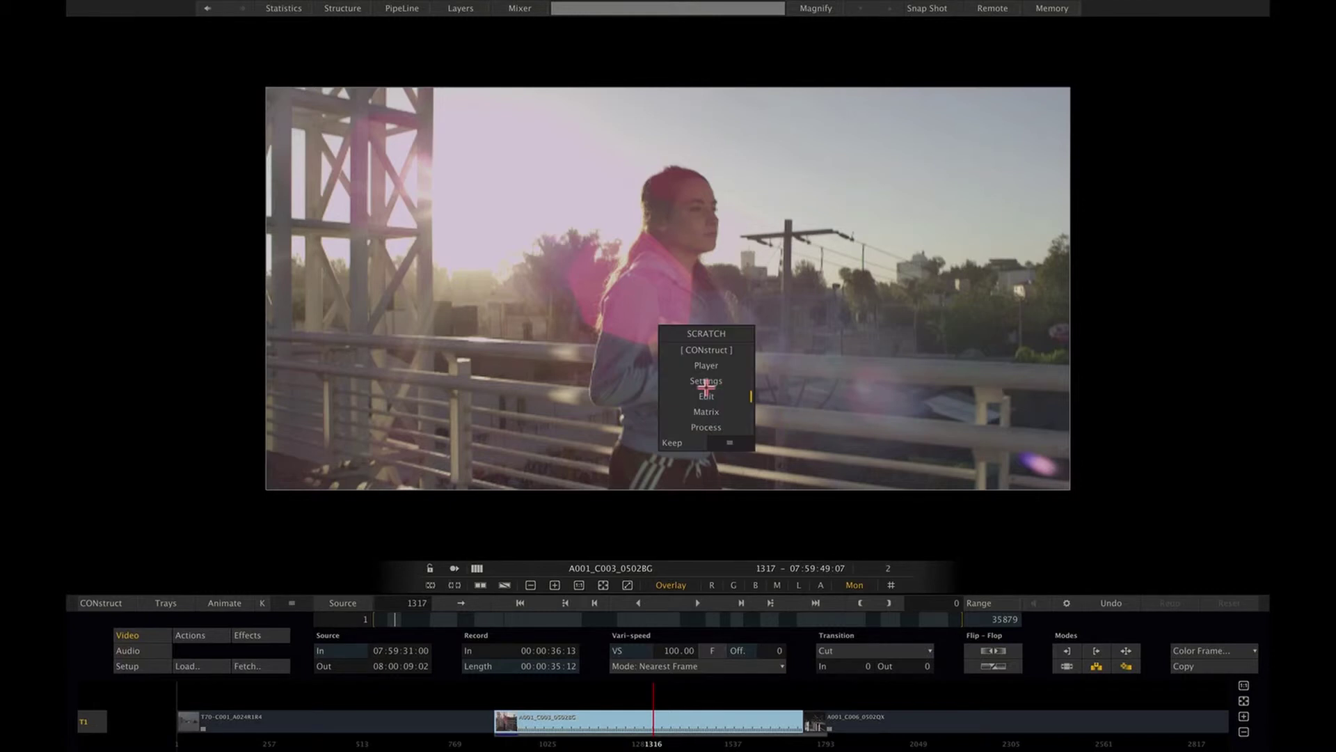
# Step: Switch to Matrix grading and show the Levels controls for the bridge-jogger shot
pyautogui.click(707, 411)
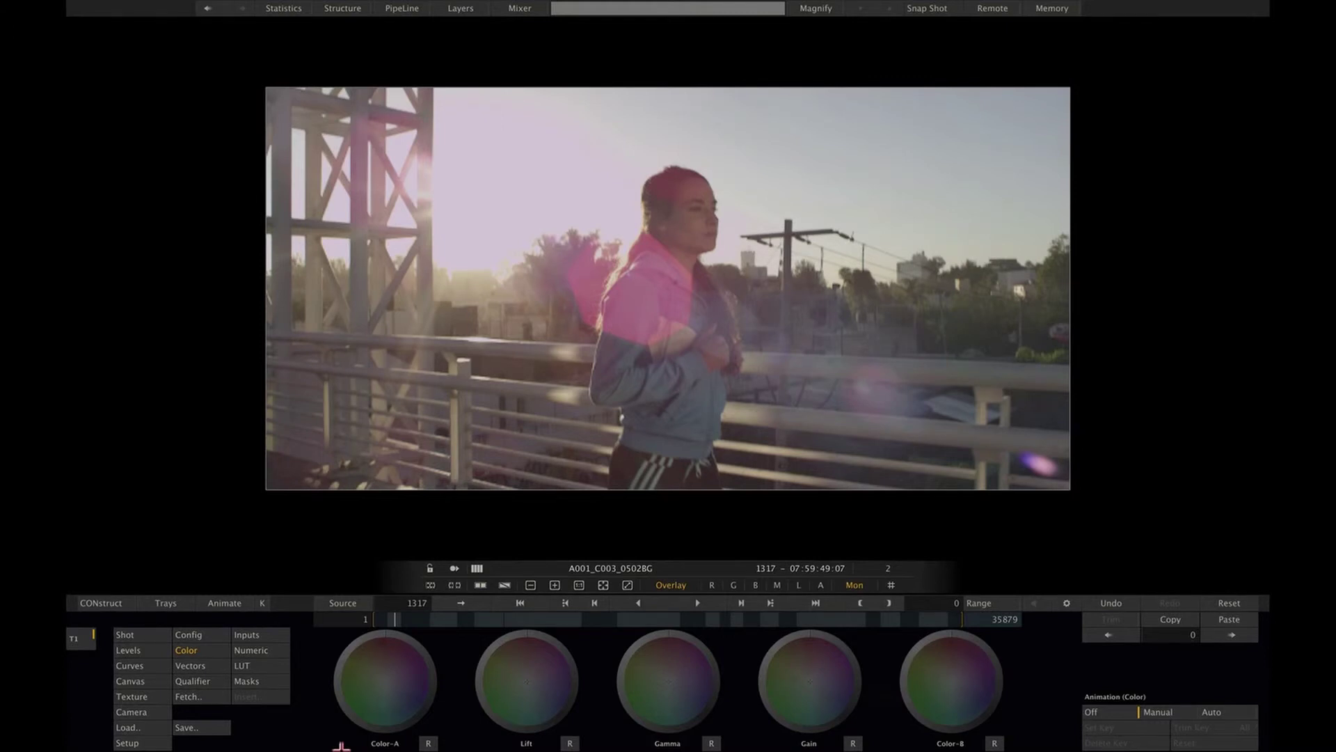
pyautogui.click(153, 649)
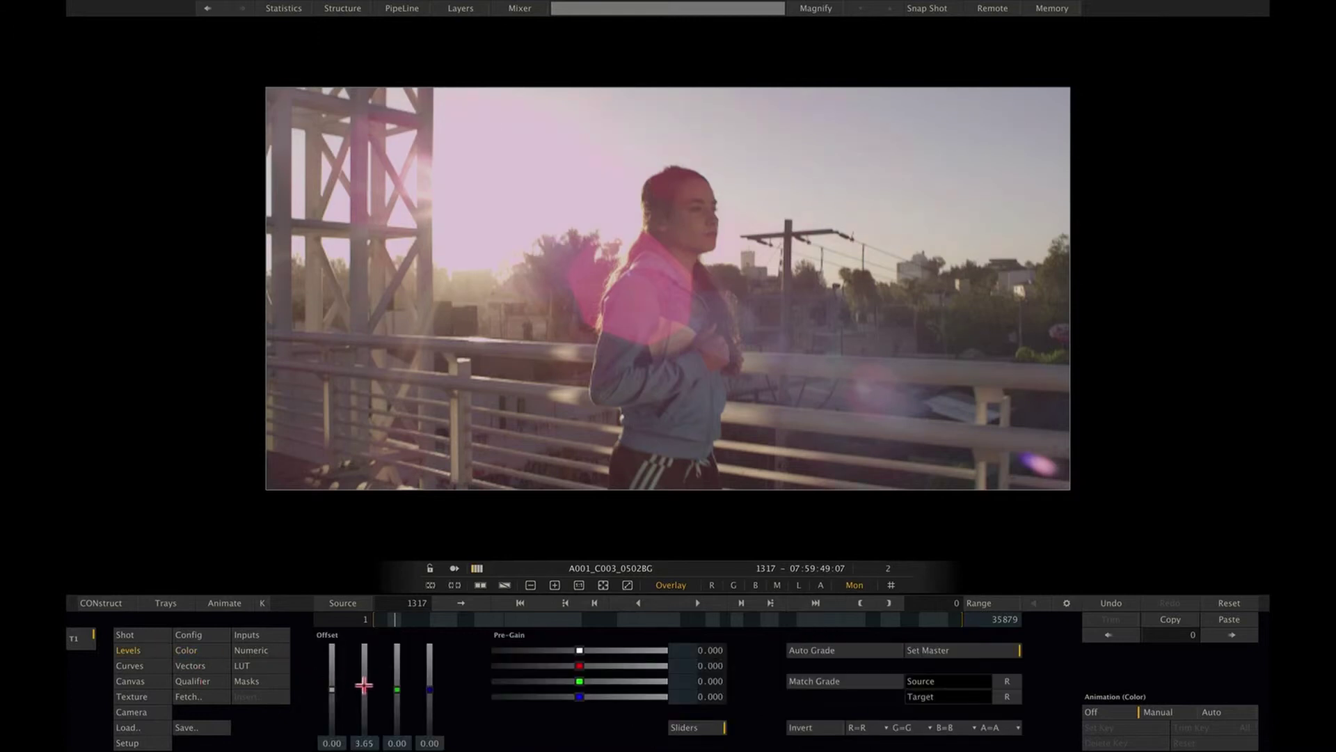
# Step: Raise the red offset and lower master pre-gain to -18.533 for a dark pink grade
pyautogui.moveTo(364, 688); pyautogui.dragTo(331, 695)
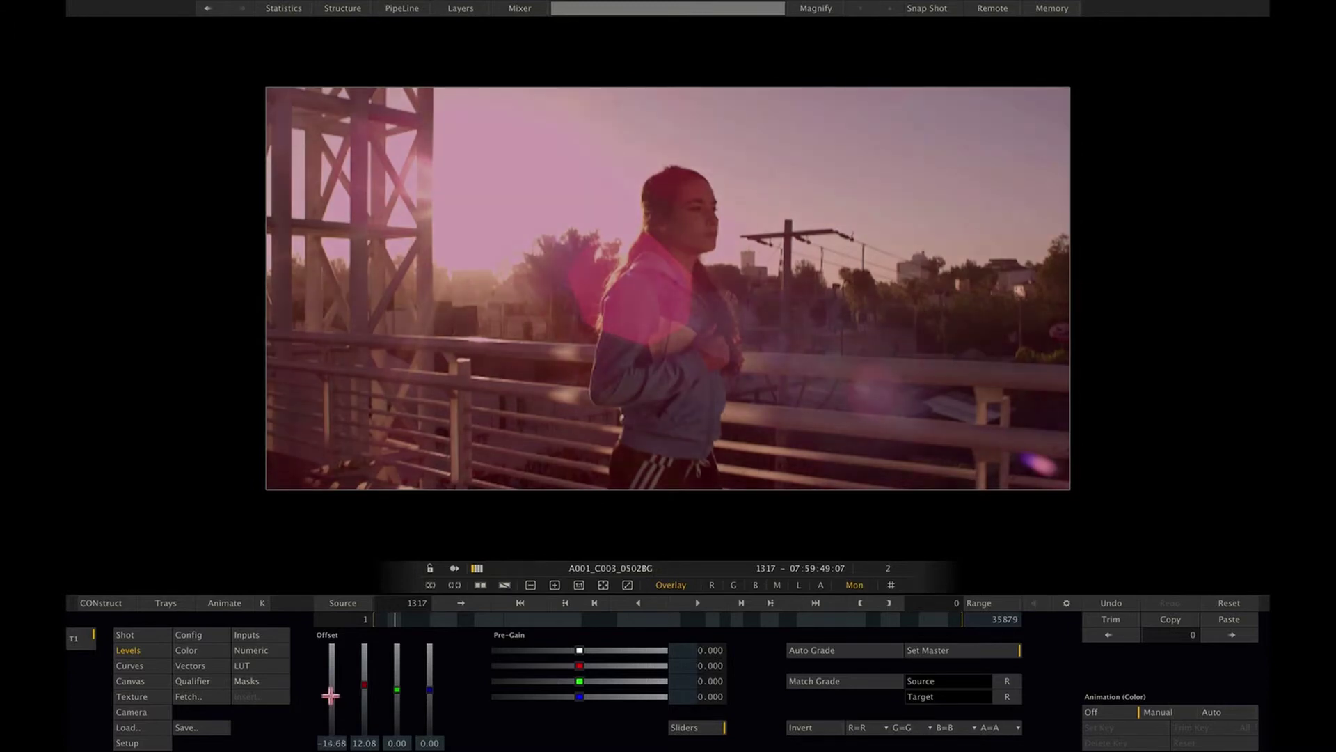
pyautogui.moveTo(579, 649); pyautogui.dragTo(570, 649)
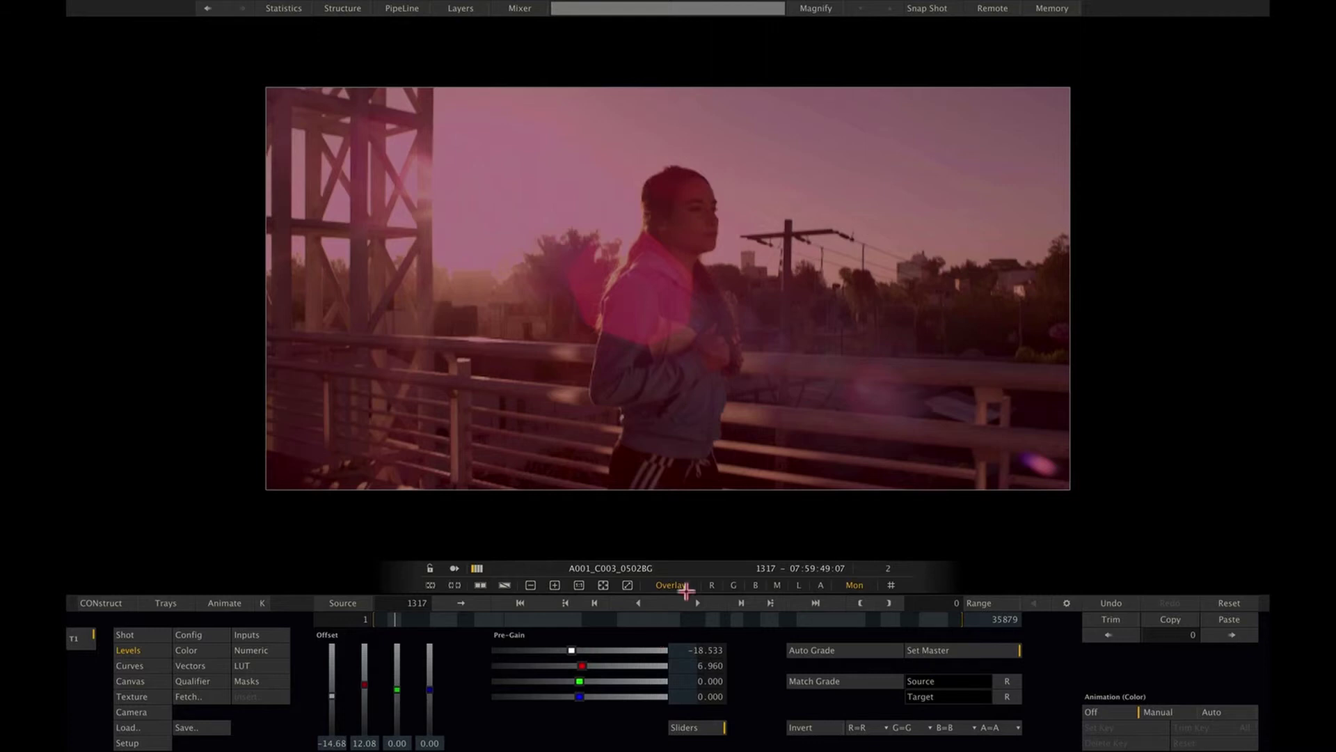
pyautogui.moveTo(1269, 379)
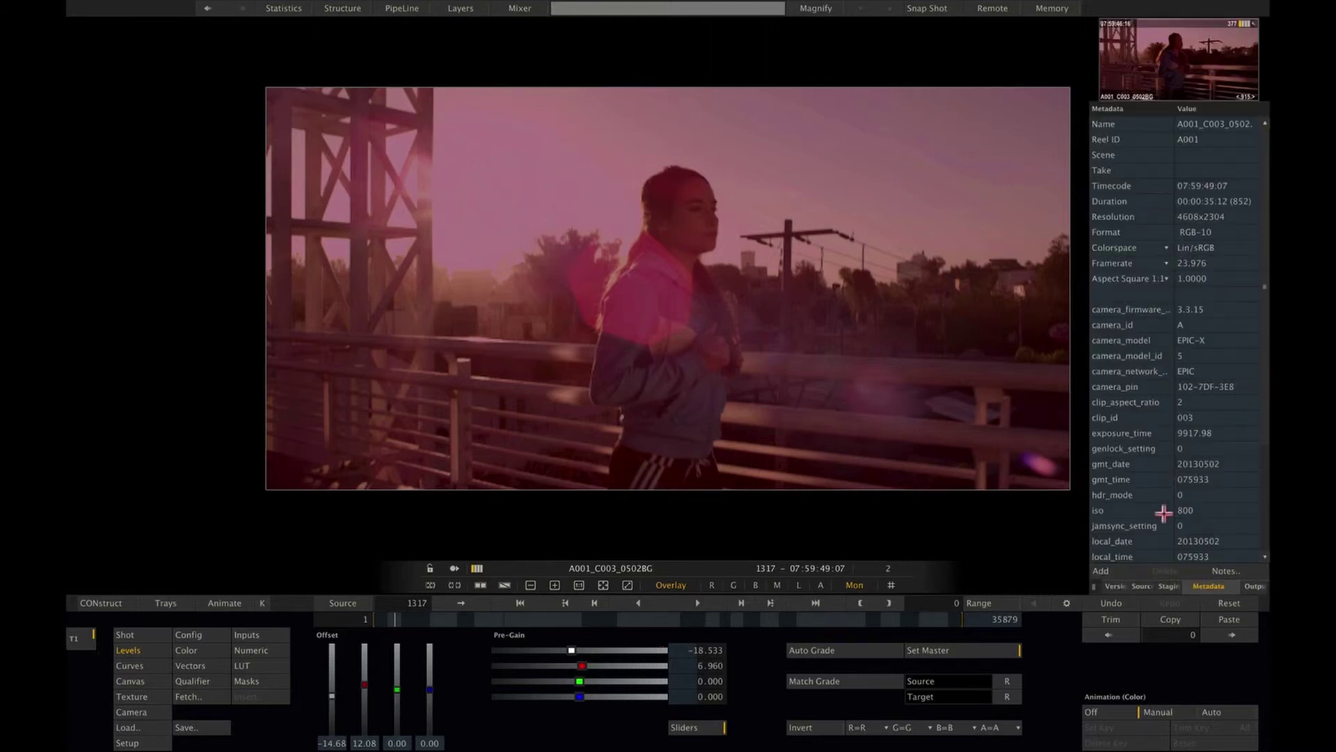
# Step: Add a second version of the jogging shot and mute it toward purple with the Color-A wheel
pyautogui.click(1116, 586)
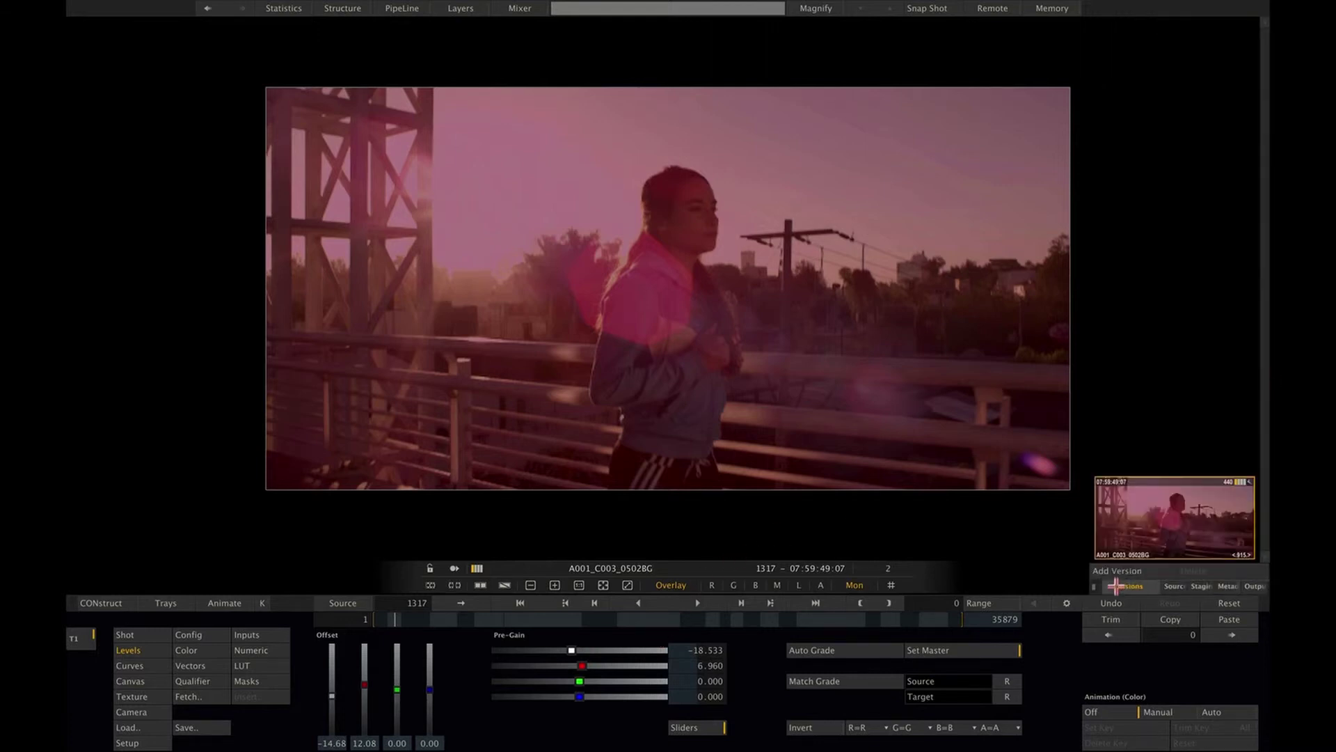
pyautogui.click(1116, 571)
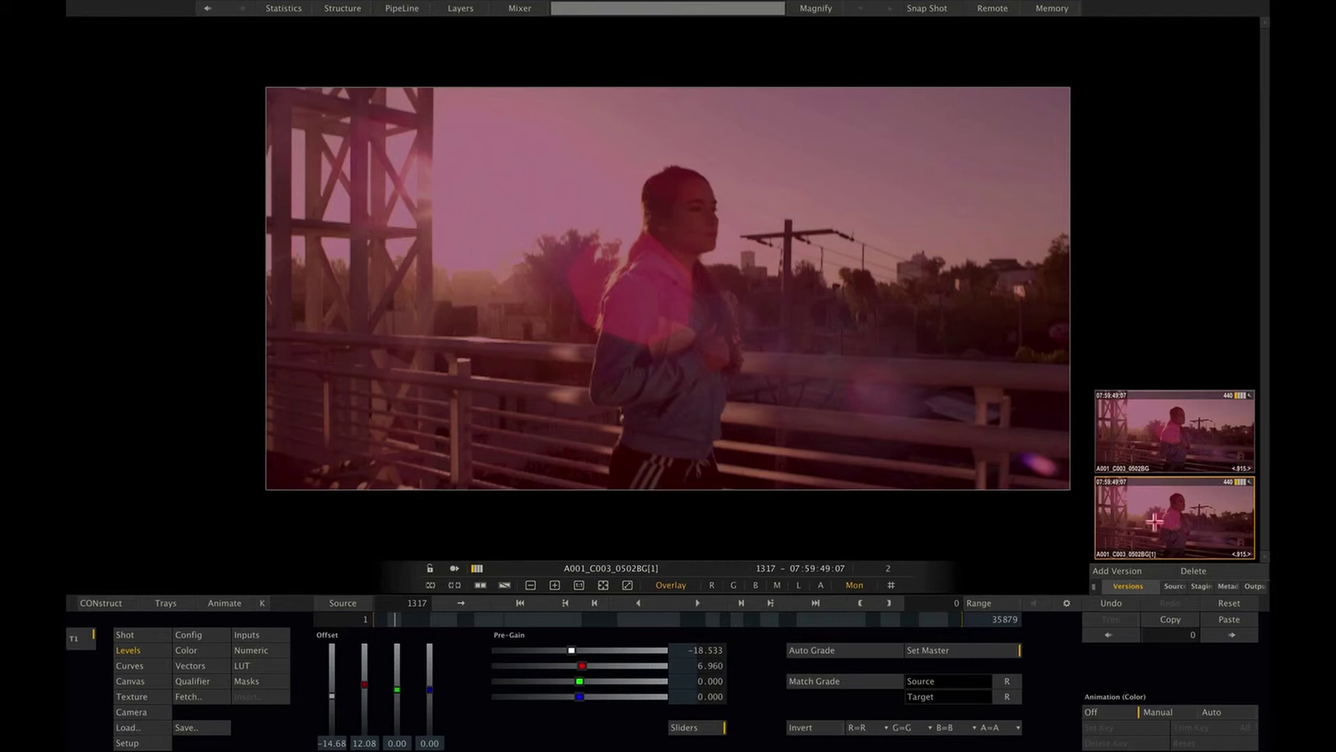
pyautogui.click(204, 649)
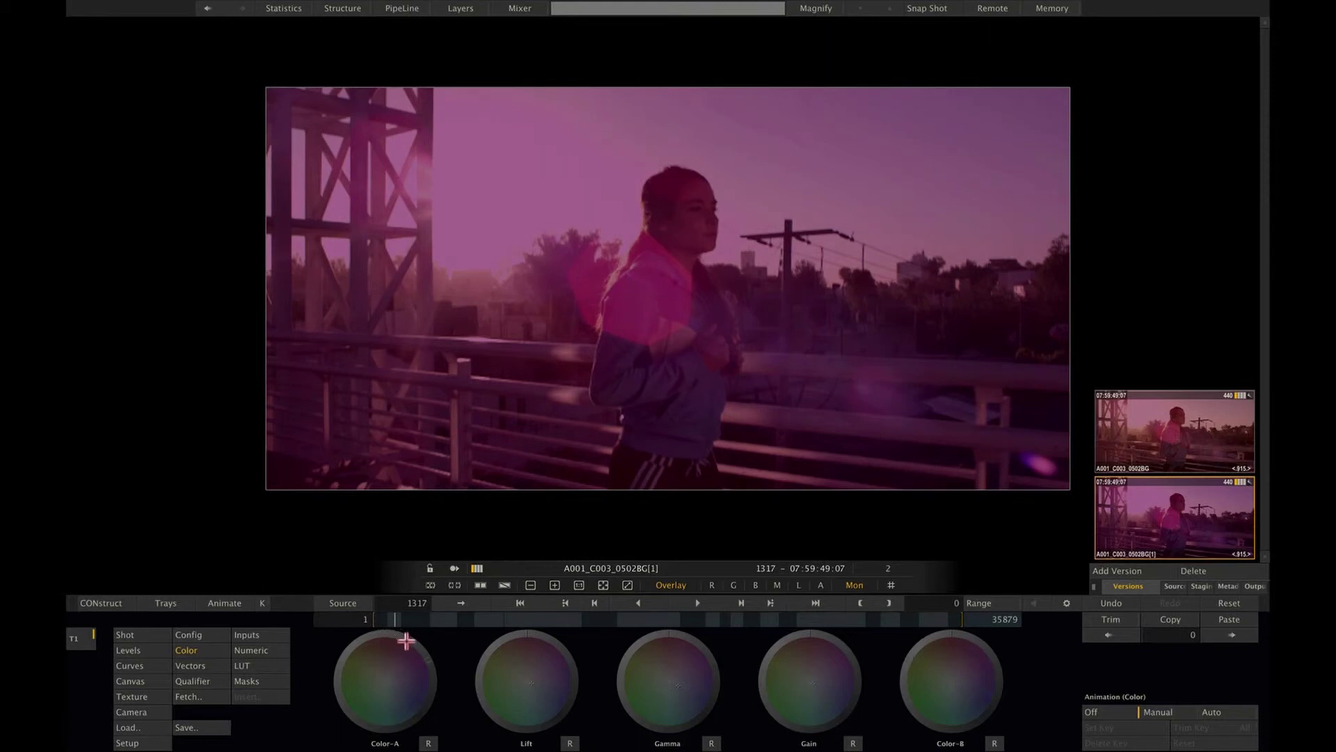
pyautogui.moveTo(340, 654)
pyautogui.mouseDown()
pyautogui.moveTo(362, 722)
pyautogui.moveTo(370, 645)
pyautogui.moveTo(330, 695)
pyautogui.moveTo(398, 674)
pyautogui.moveTo(361, 644)
pyautogui.mouseUp()
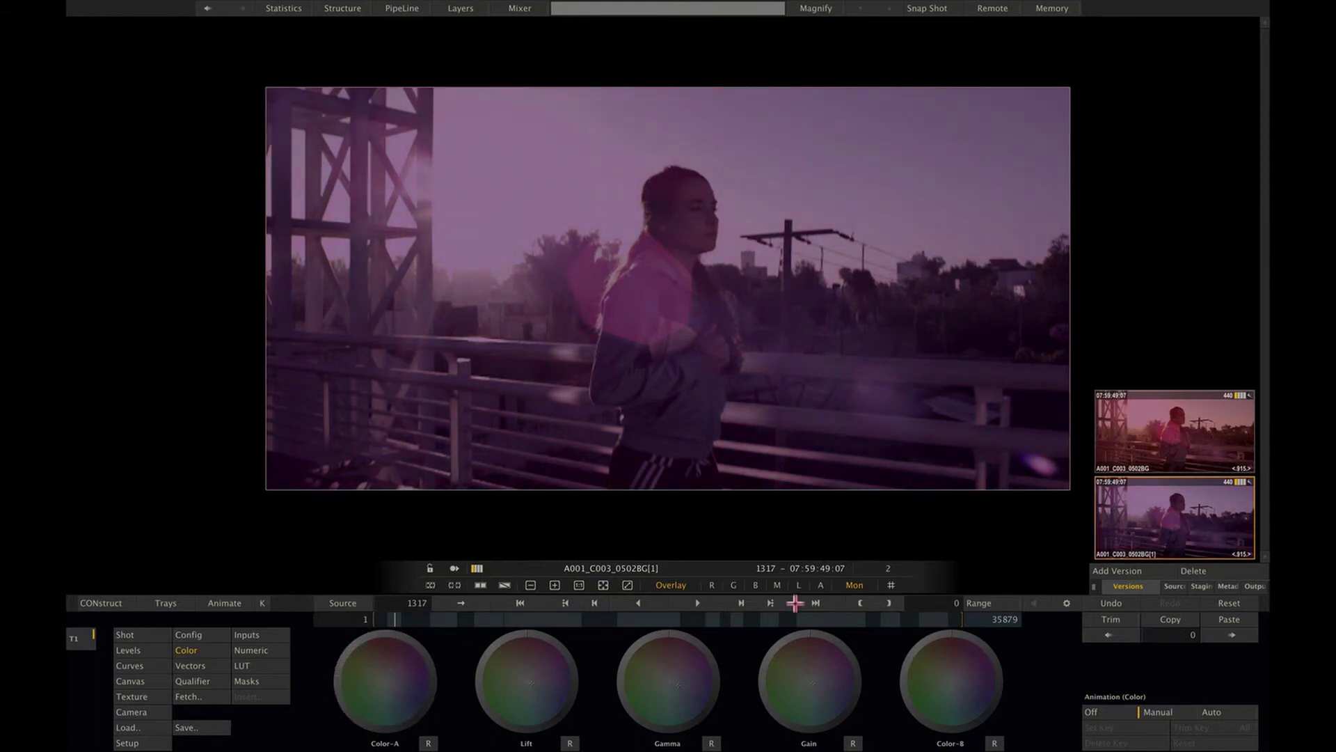
# Step: Add a third version, A001_C003_0502BG[2], and reset its grade to neutral
pyautogui.click(1123, 571)
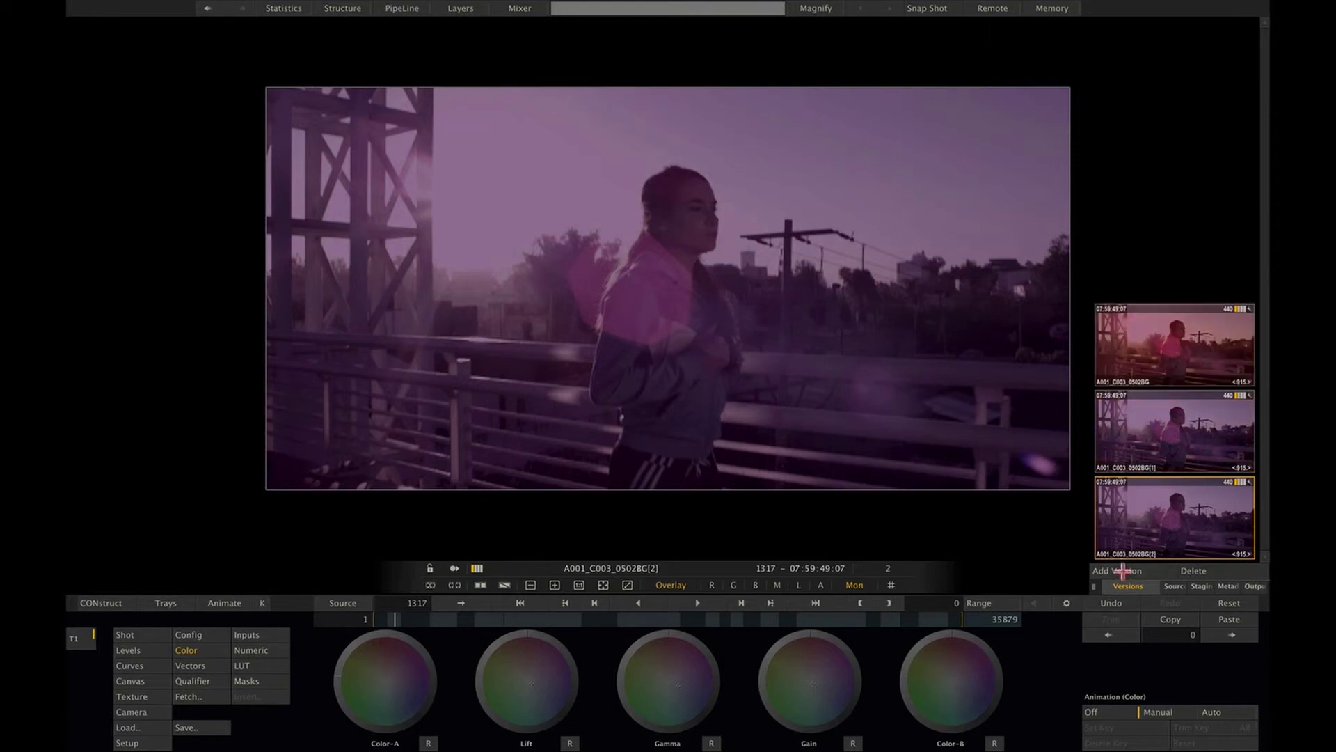
pyautogui.click(1223, 602)
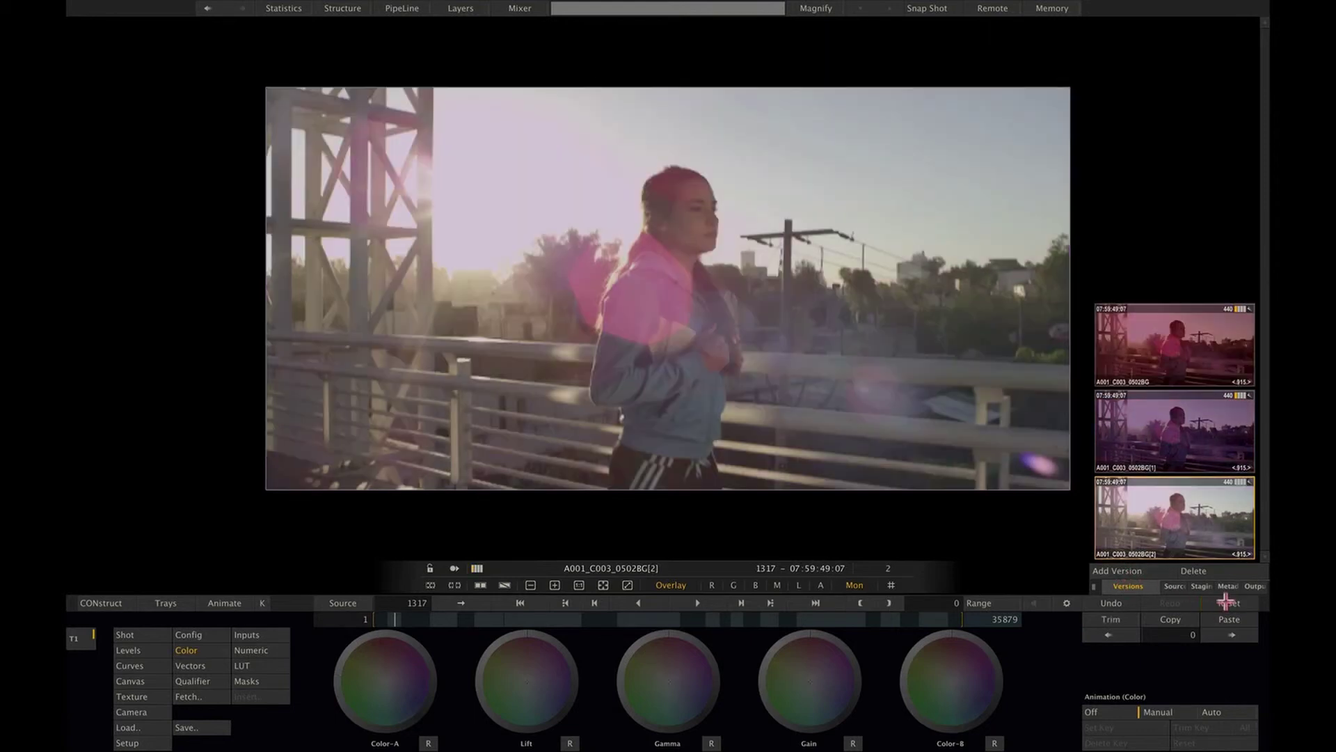
pyautogui.click(256, 653)
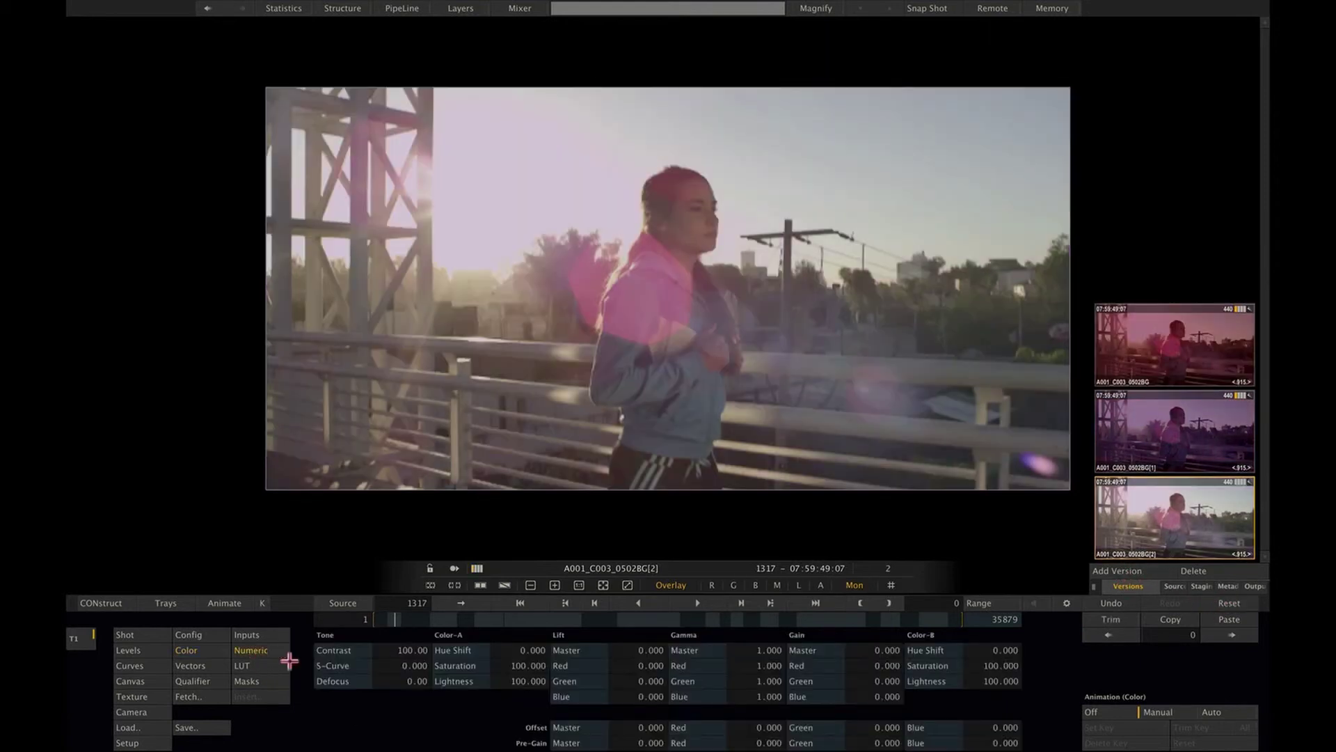
# Step: Desaturate the third version, compare all three grades, then show purple A001_C003_0502BG[1] in a dual viewer
pyautogui.moveTo(498, 662); pyautogui.dragTo(520, 616)
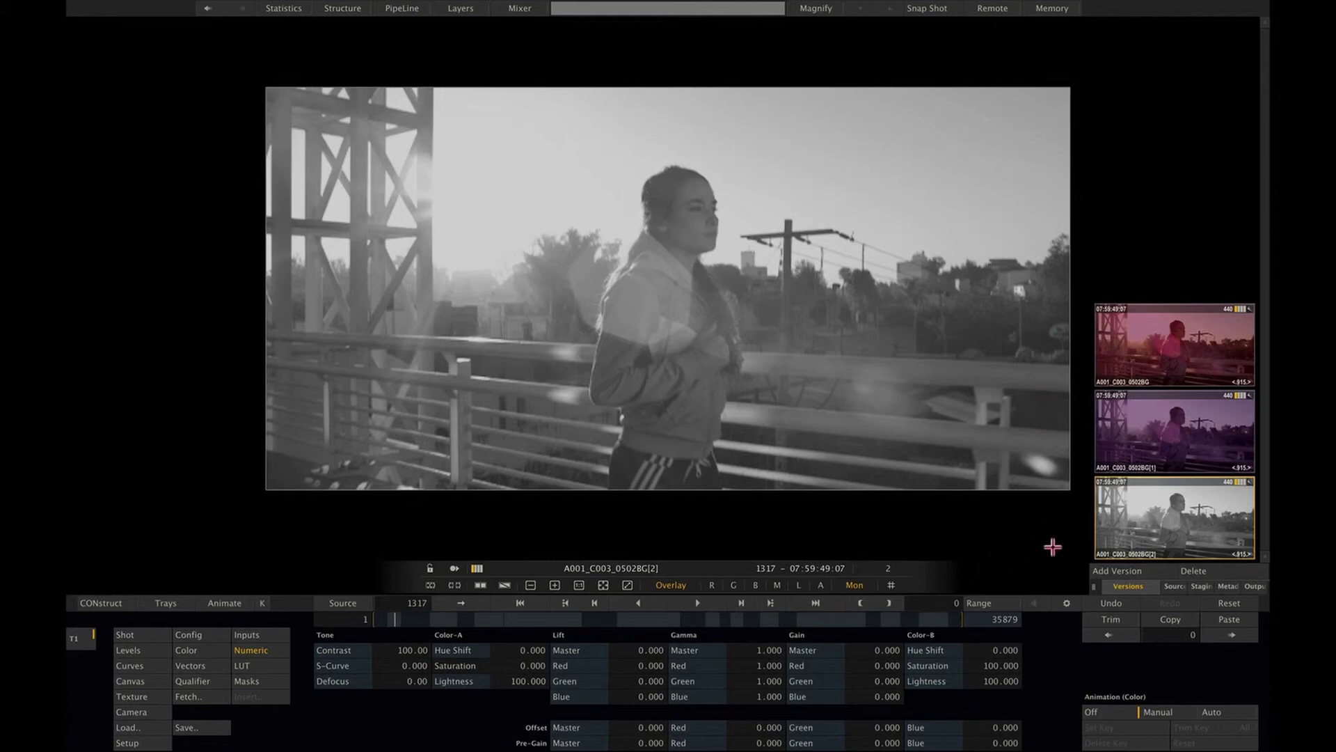
pyautogui.click(1176, 433)
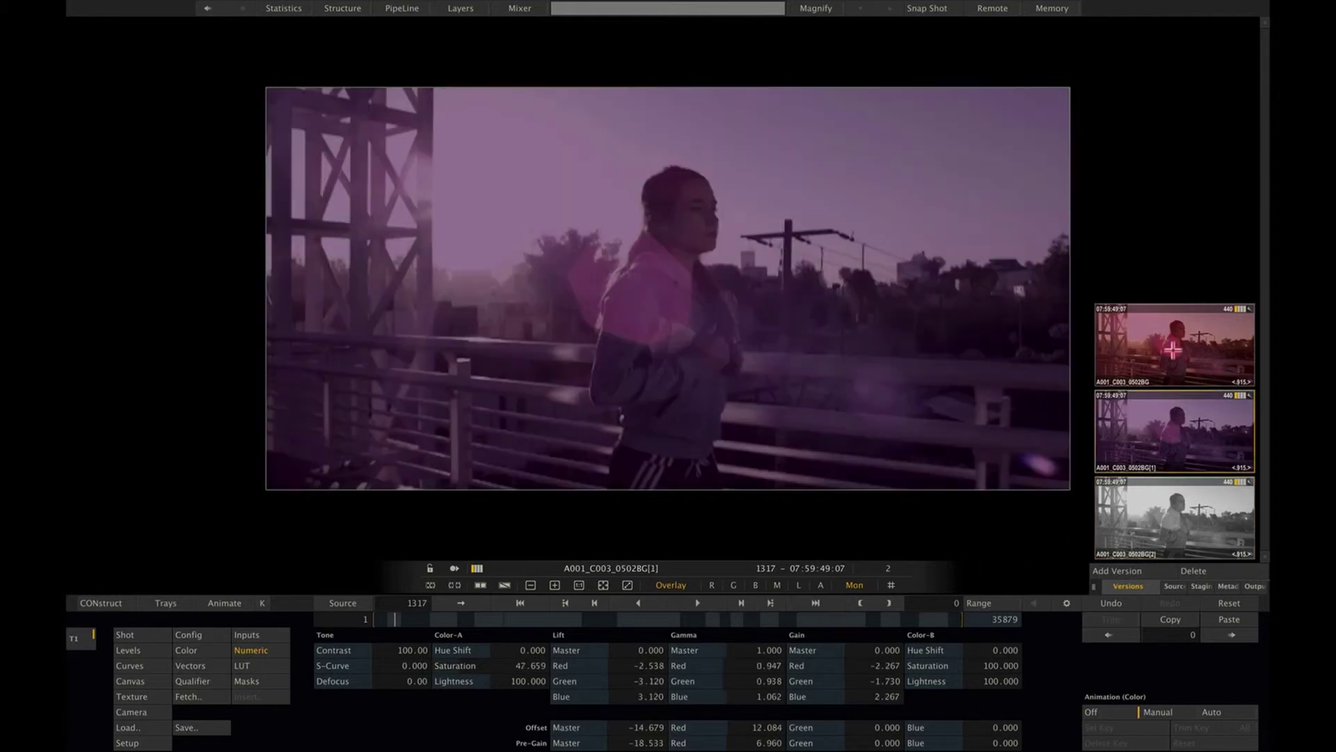
pyautogui.click(1172, 348)
pyautogui.click(1174, 426)
pyautogui.click(1181, 538)
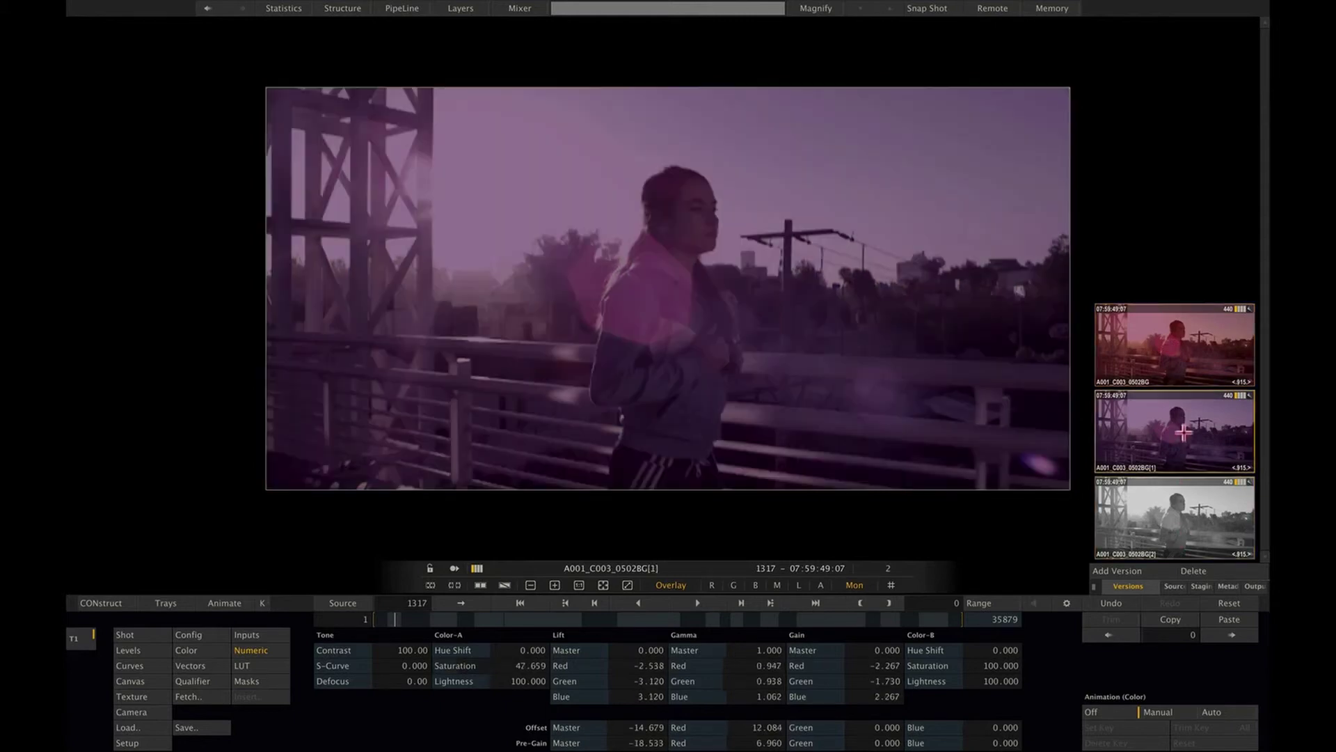
pyautogui.click(1183, 432)
pyautogui.click(483, 586)
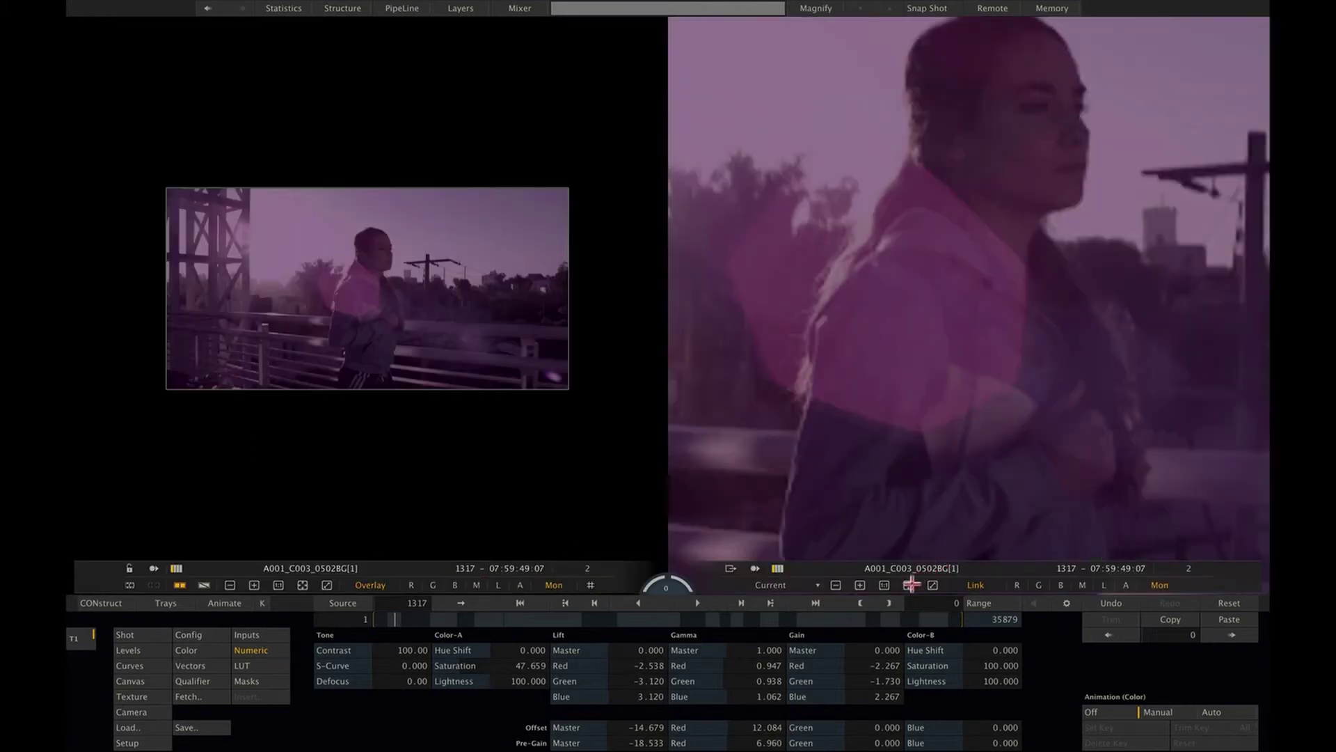
# Step: Show the purple version and the grey [2] version in equal side-by-side viewers
pyautogui.click(908, 586)
pyautogui.moveTo(1191, 375)
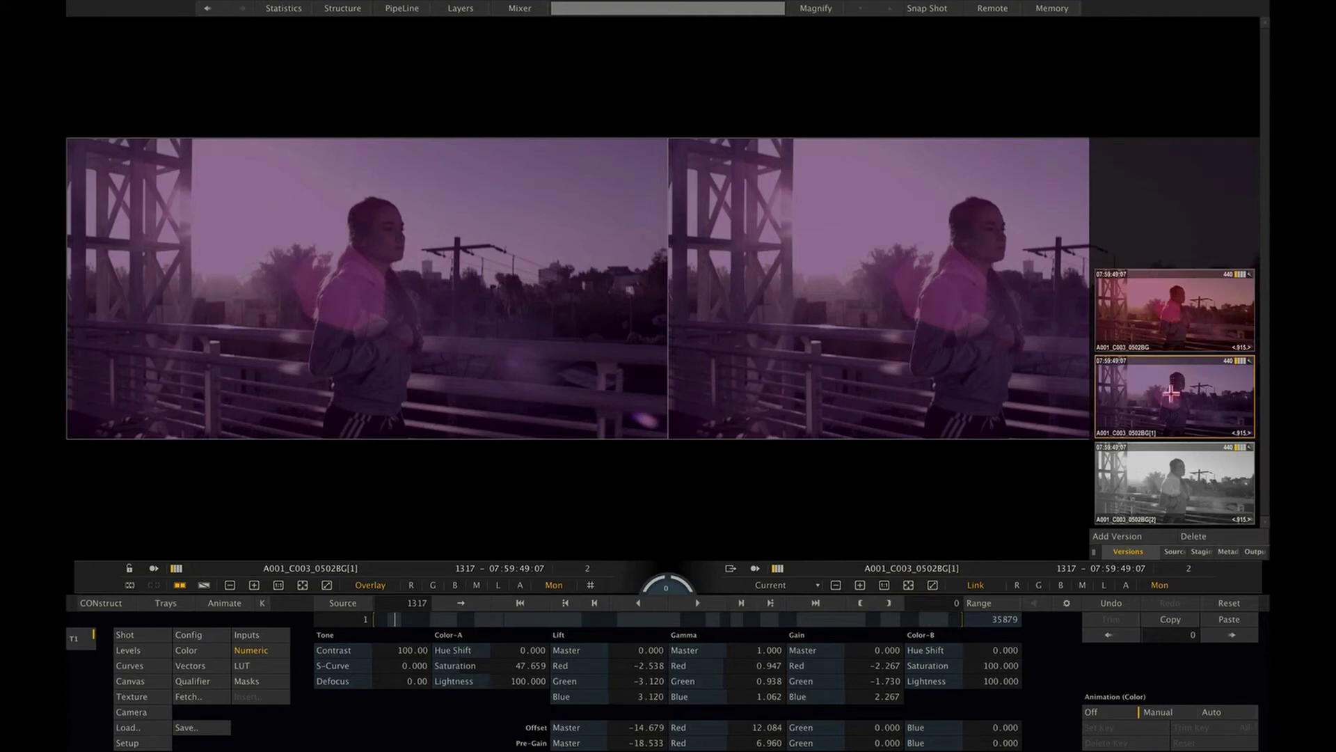
pyautogui.moveTo(1152, 471); pyautogui.dragTo(1016, 299)
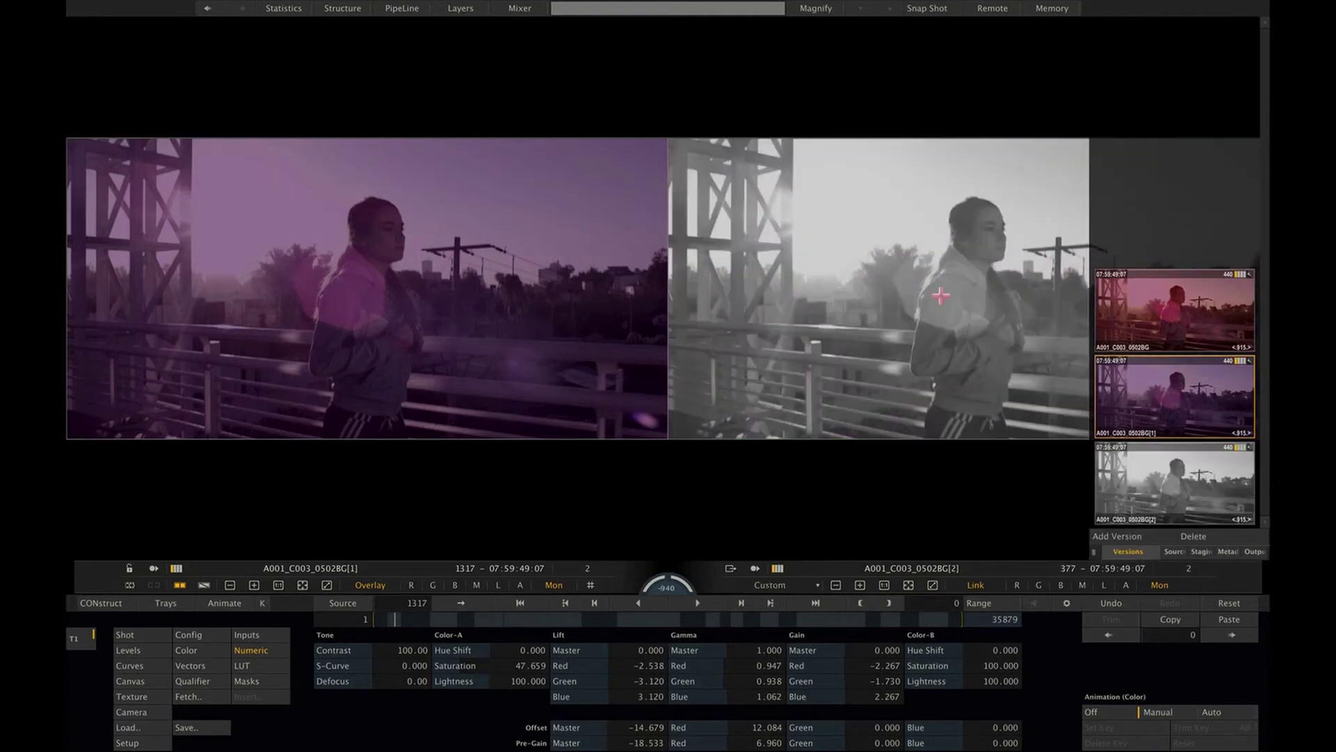
pyautogui.moveTo(1174, 303); pyautogui.dragTo(940, 261)
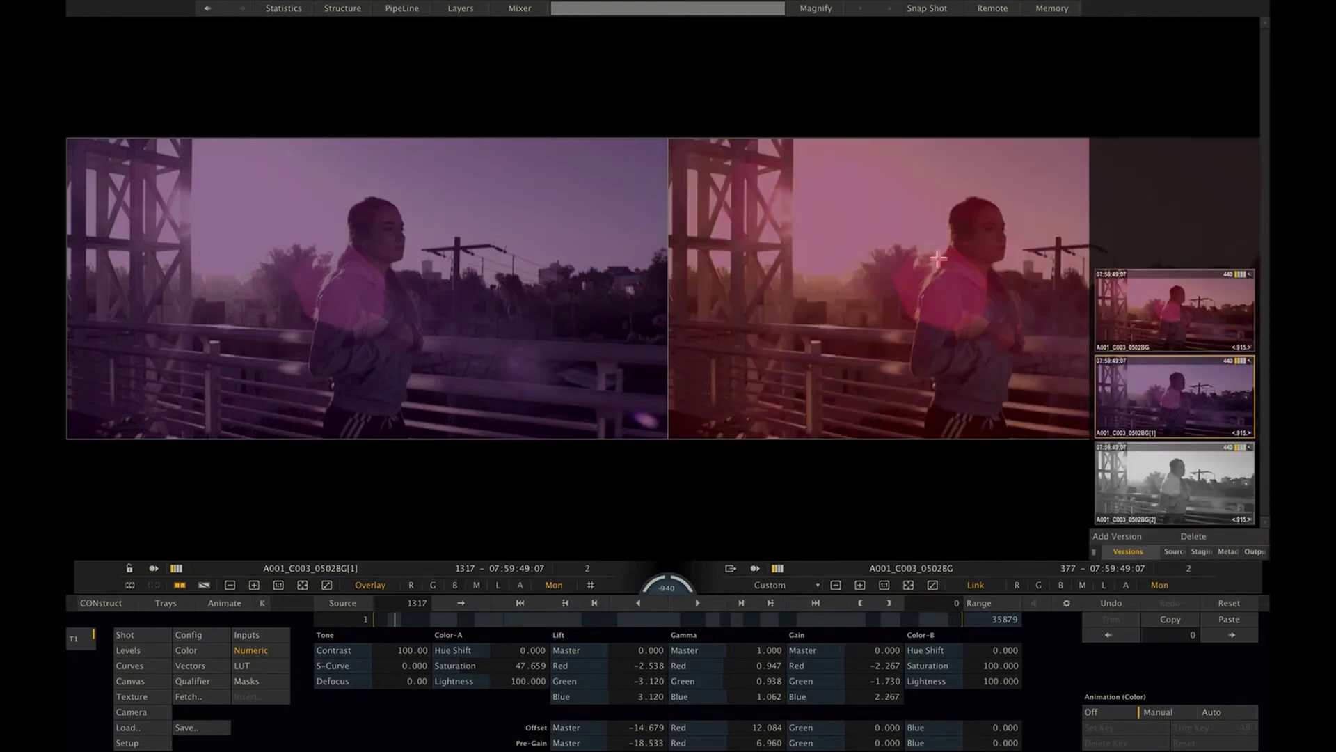
pyautogui.moveTo(1148, 465); pyautogui.dragTo(911, 313)
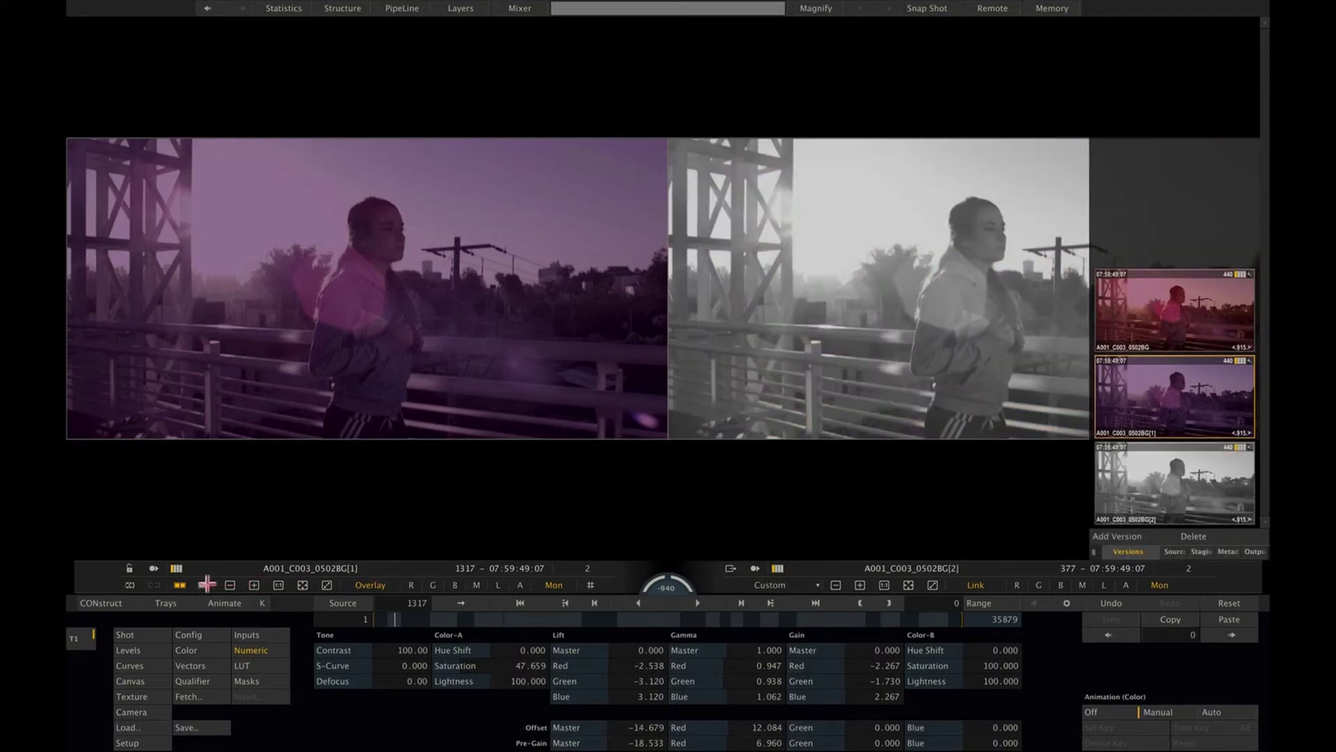
# Step: Overlay the two versions with an A/B wipe split at 50.38, then return to the construct
pyautogui.click(204, 585)
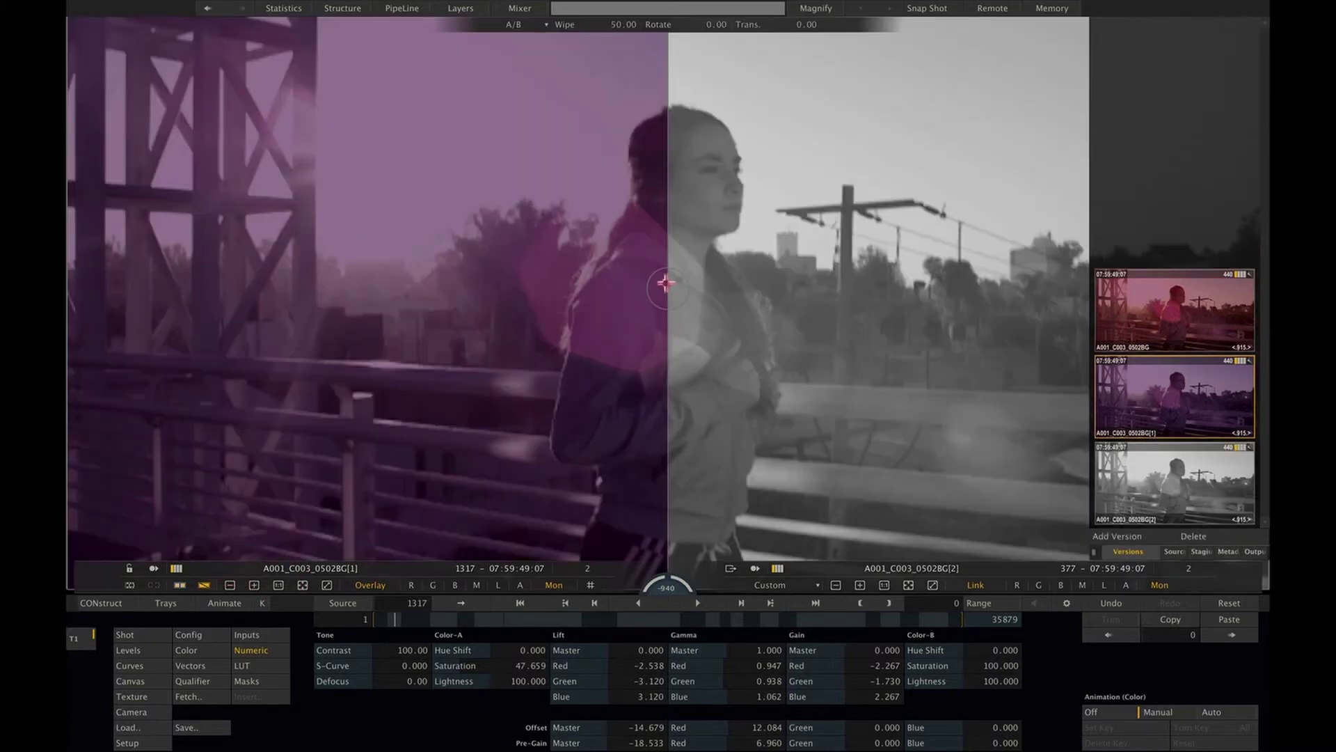
pyautogui.moveTo(665, 282); pyautogui.dragTo(661, 318)
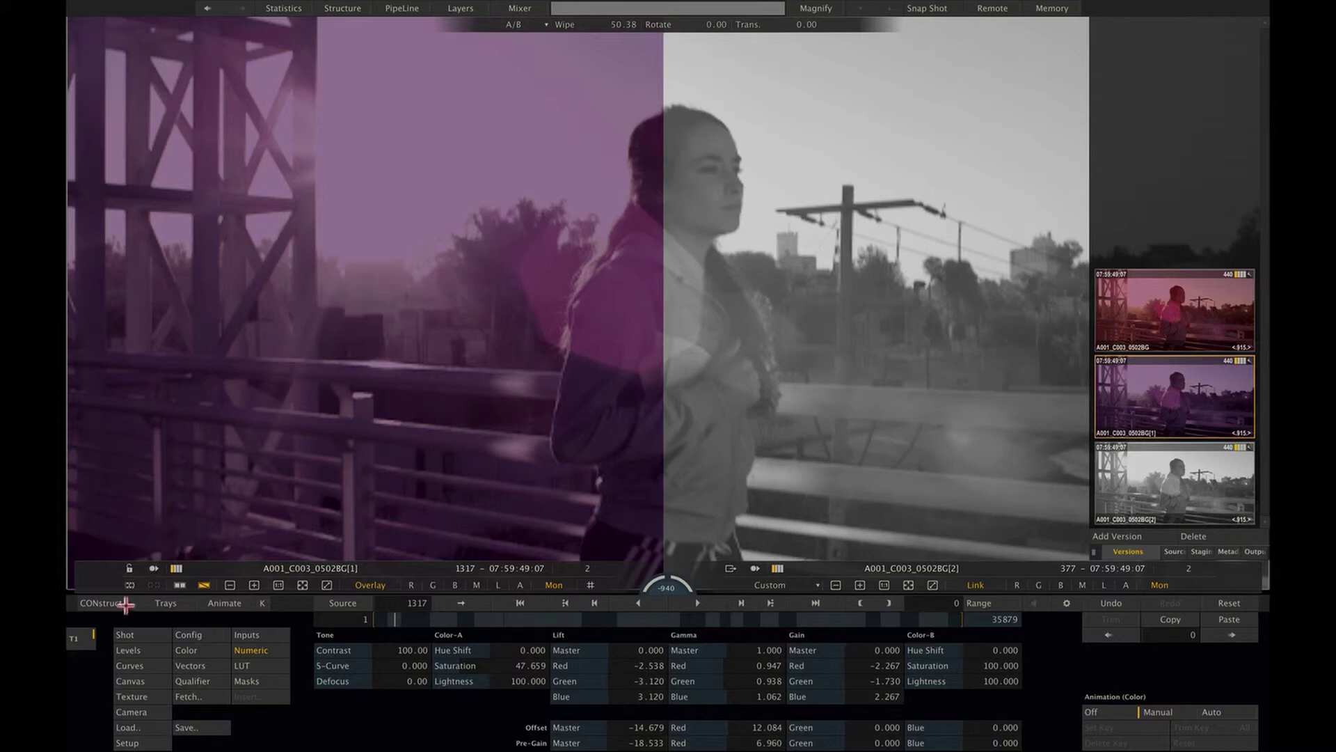
pyautogui.click(123, 604)
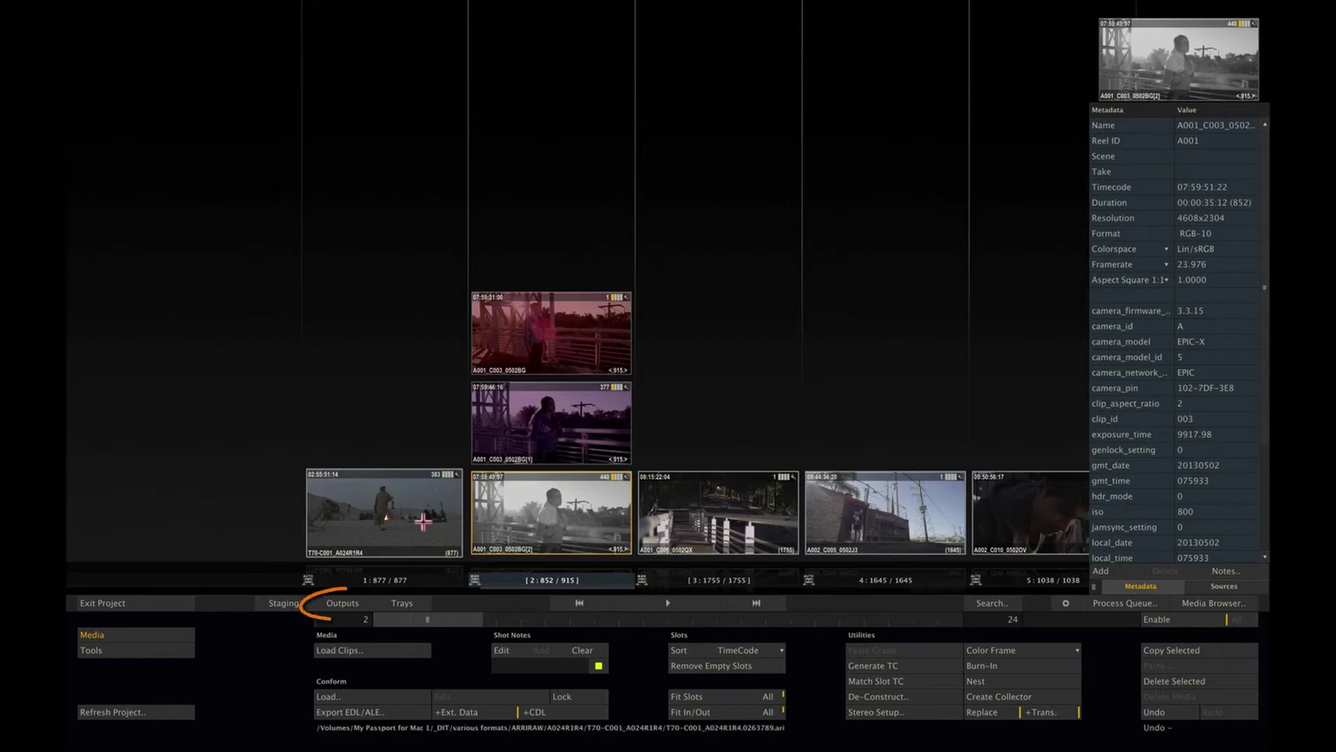
# Step: In the render outputs, revert the master output to 8 Bit with Tiff as file type
pyautogui.click(361, 602)
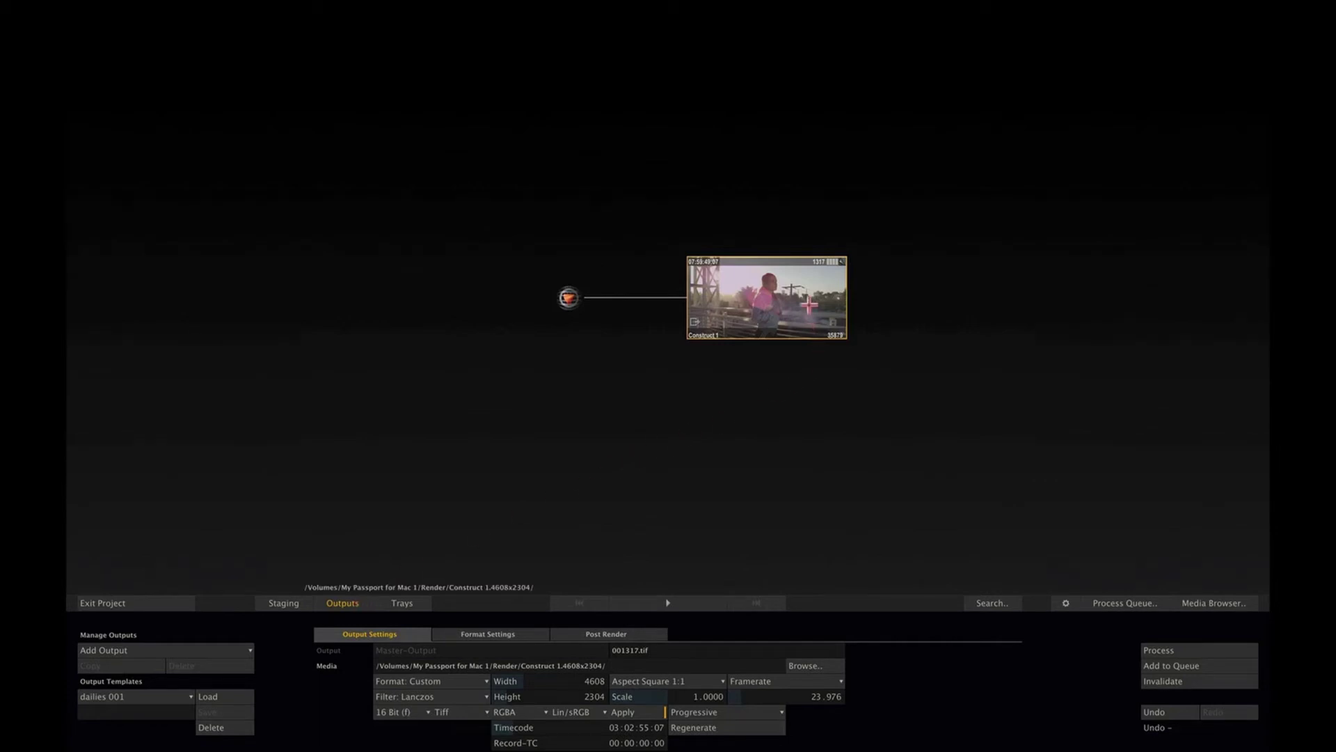
pyautogui.press('Delete')
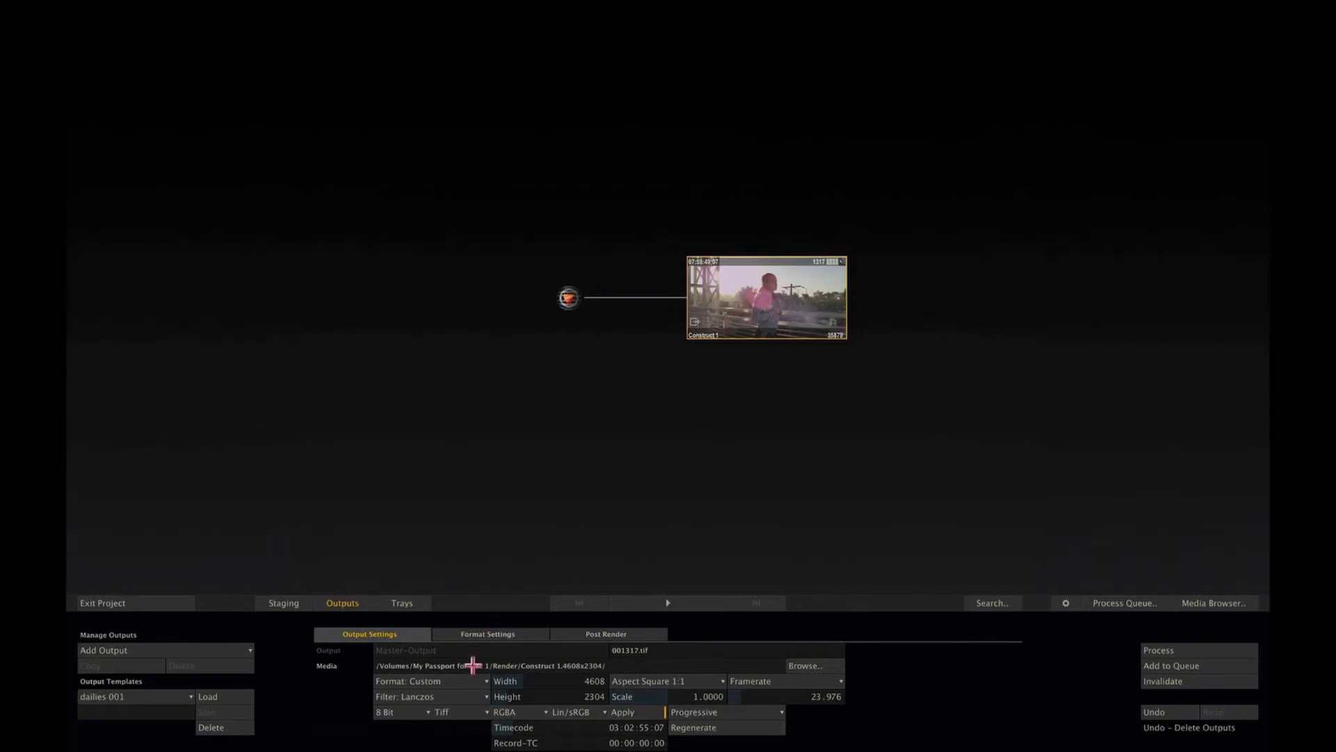
pyautogui.click(458, 709)
pyautogui.click(464, 681)
pyautogui.click(462, 710)
pyautogui.click(473, 667)
# Step: Add a QuickTime-Export output compressed with Apple ProRes 4444
pyautogui.click(226, 650)
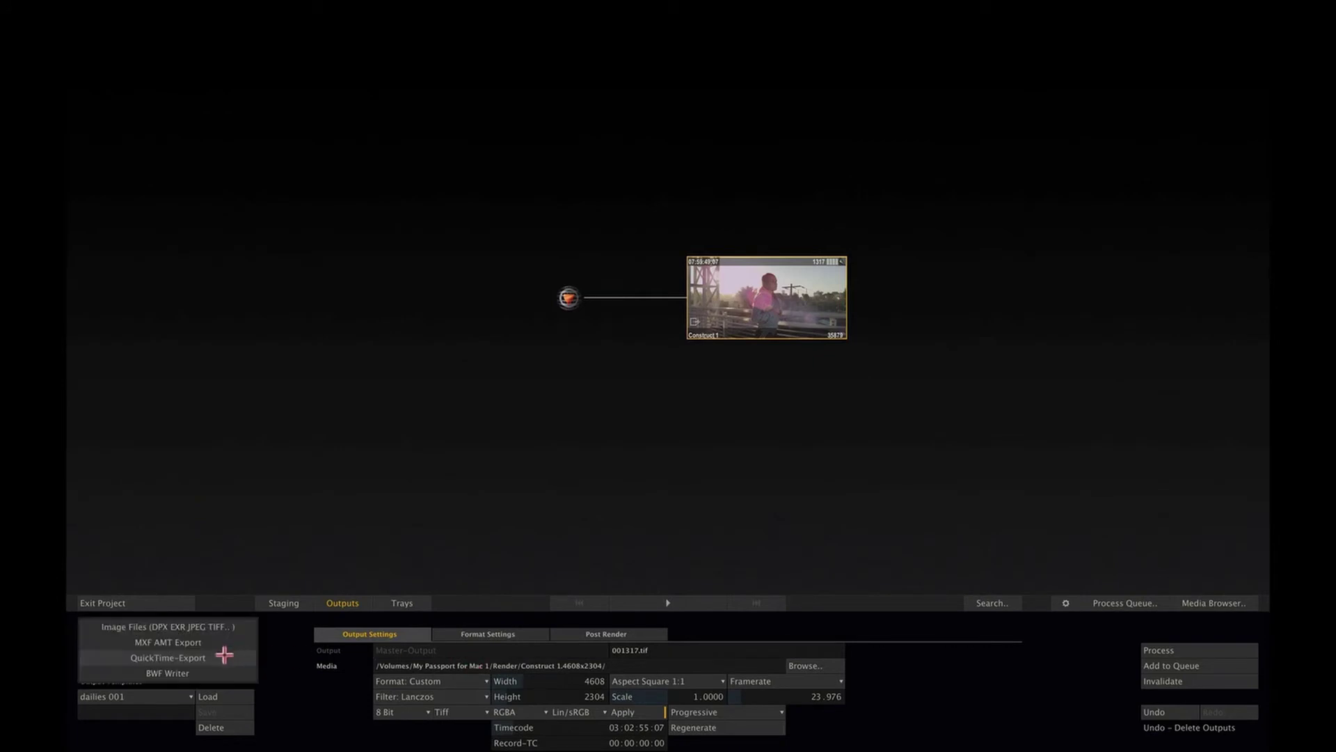
pyautogui.click(225, 656)
pyautogui.click(513, 638)
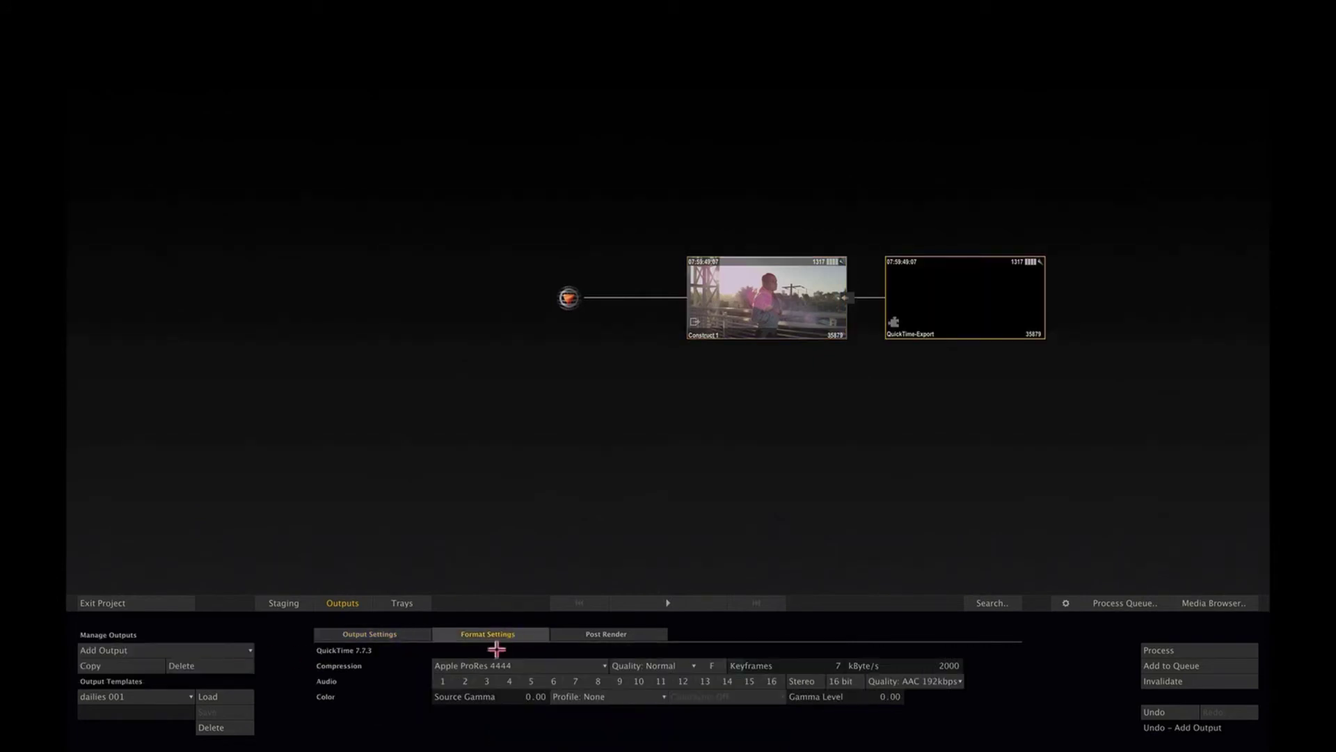
pyautogui.click(487, 665)
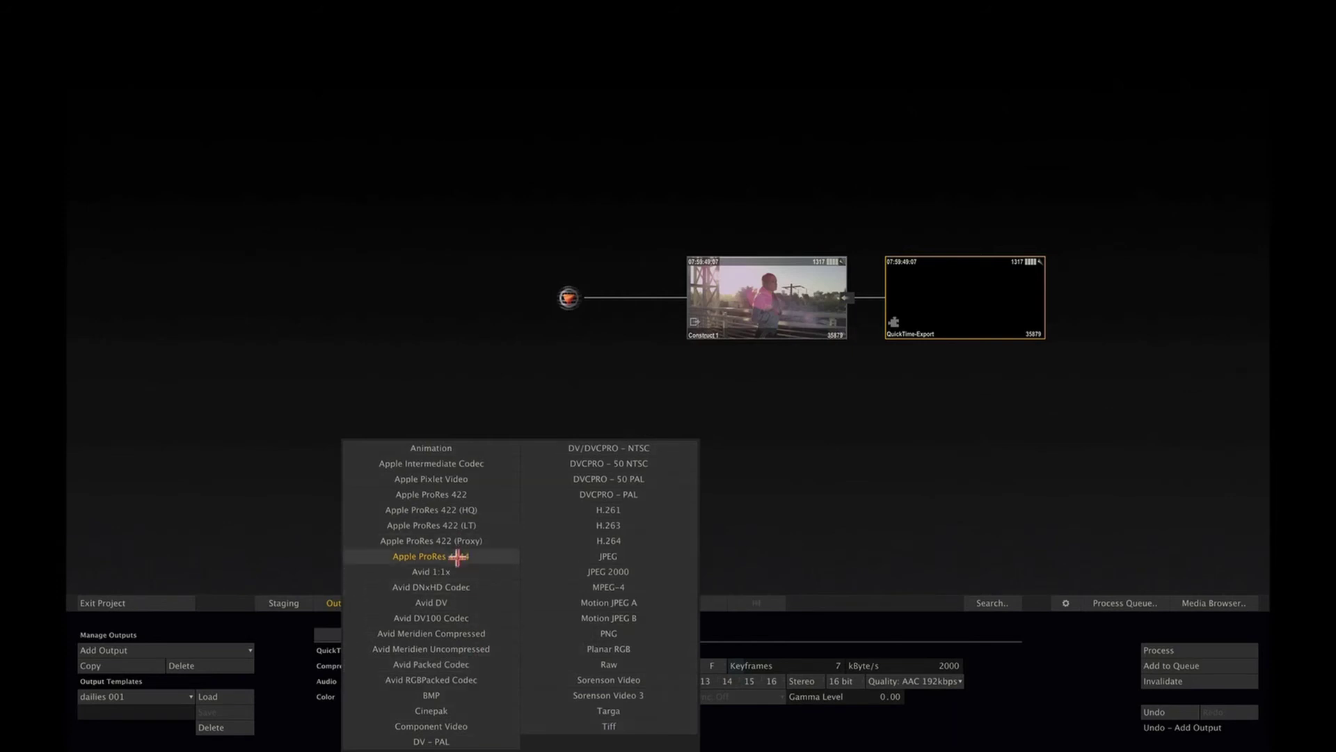
pyautogui.click(458, 556)
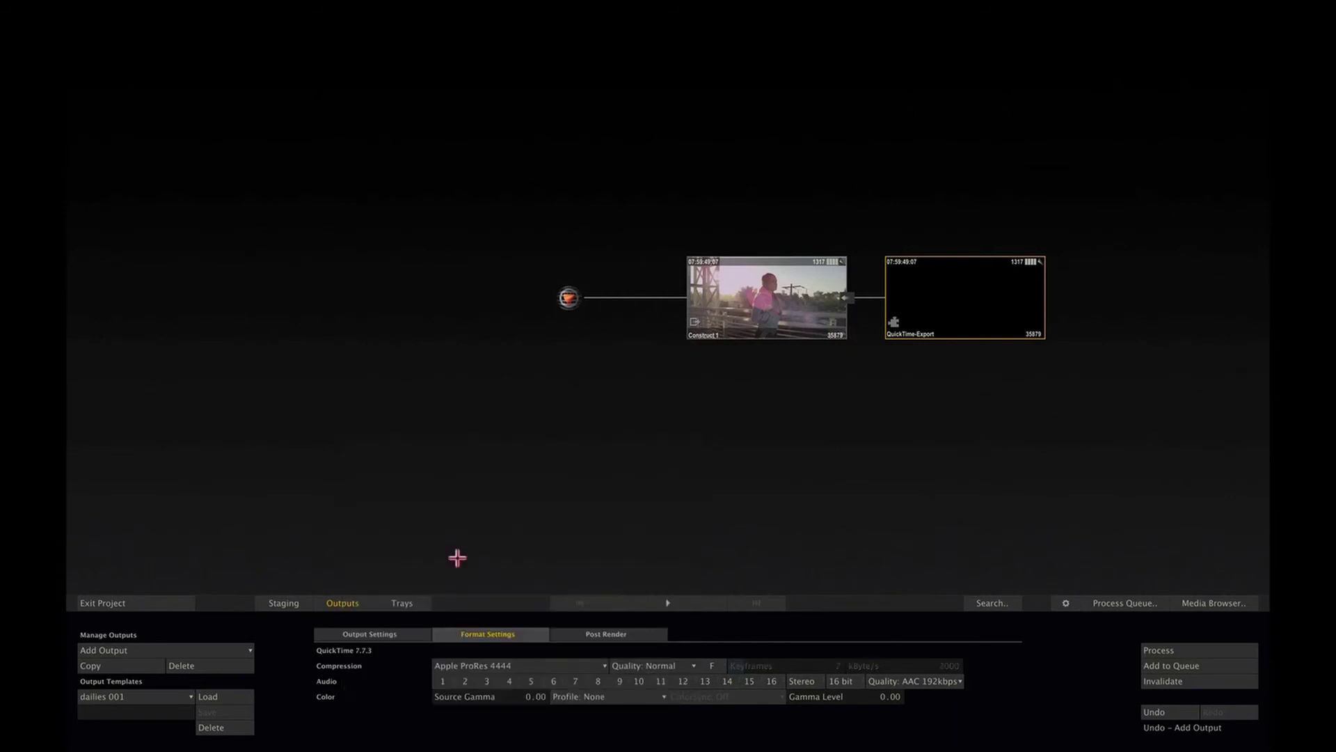
# Step: Add an MXF AMT Export output to Construct 1 with format HD 1080-24
pyautogui.click(720, 333)
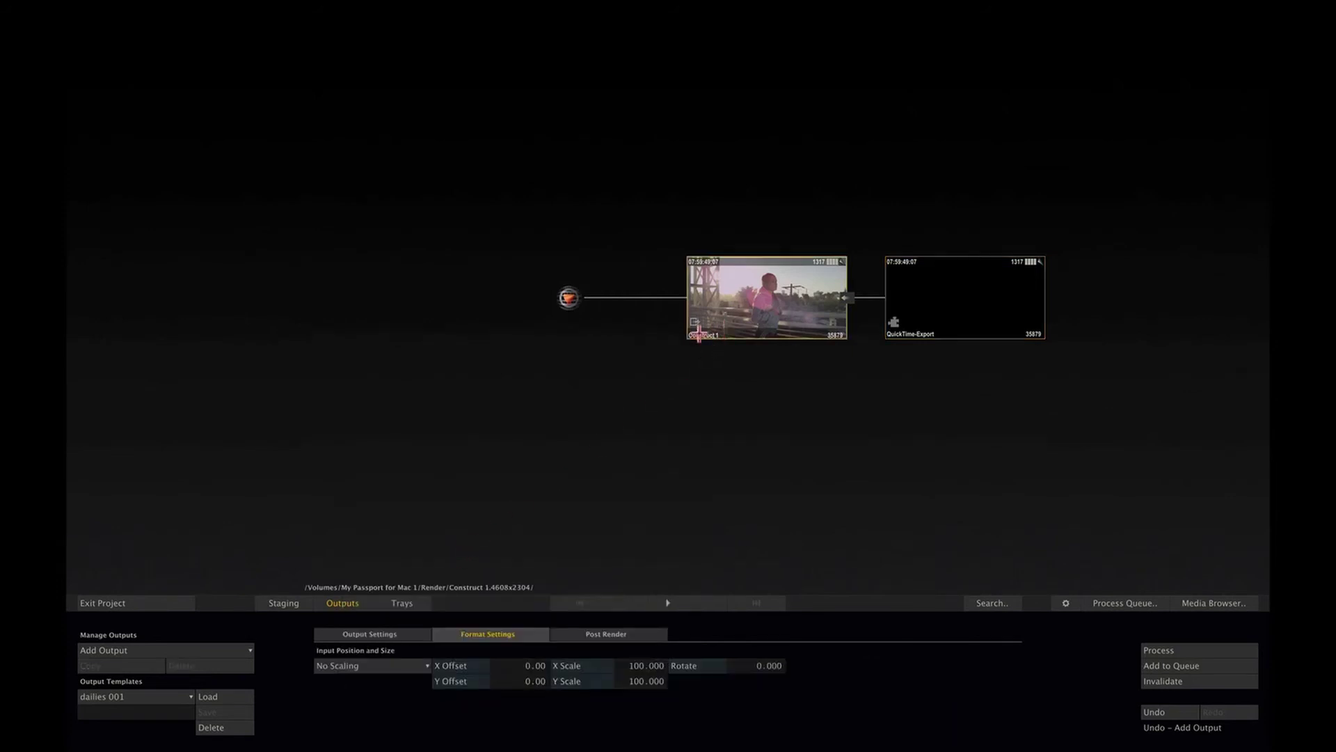
pyautogui.click(184, 647)
pyautogui.click(183, 635)
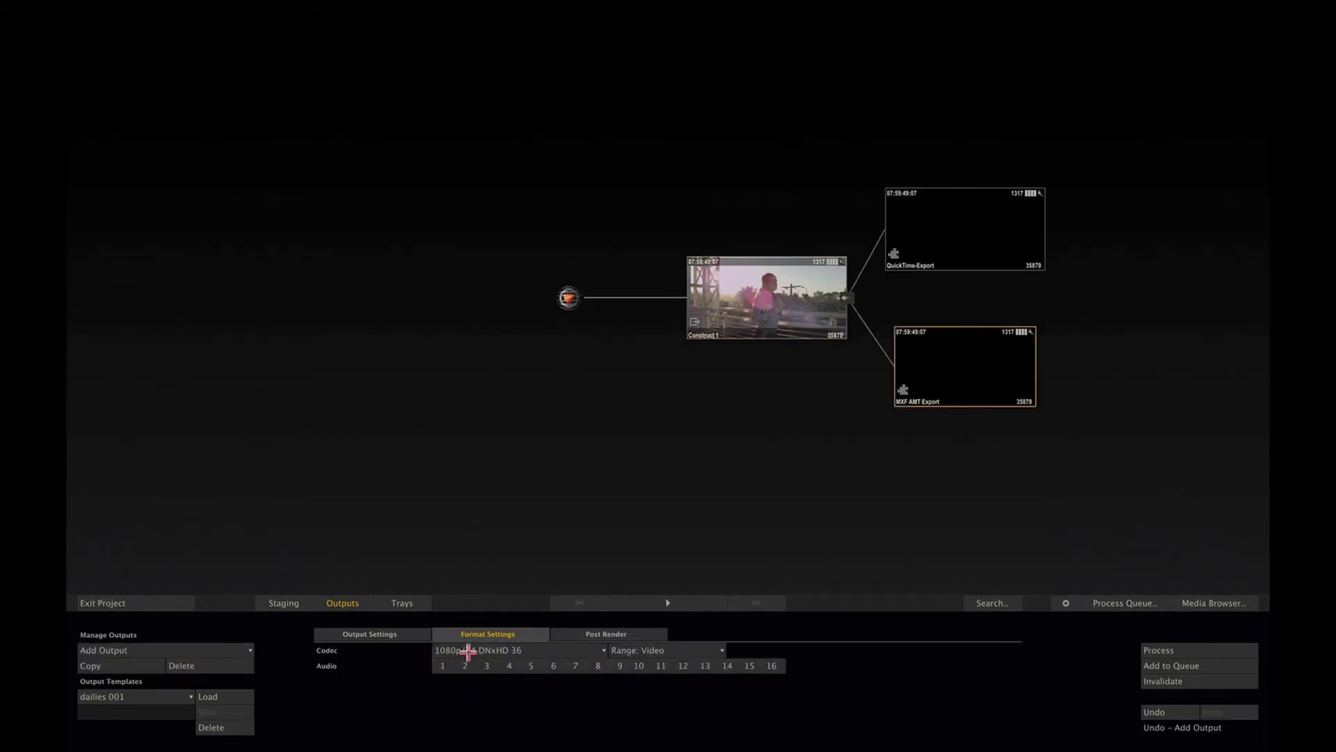
pyautogui.click(399, 630)
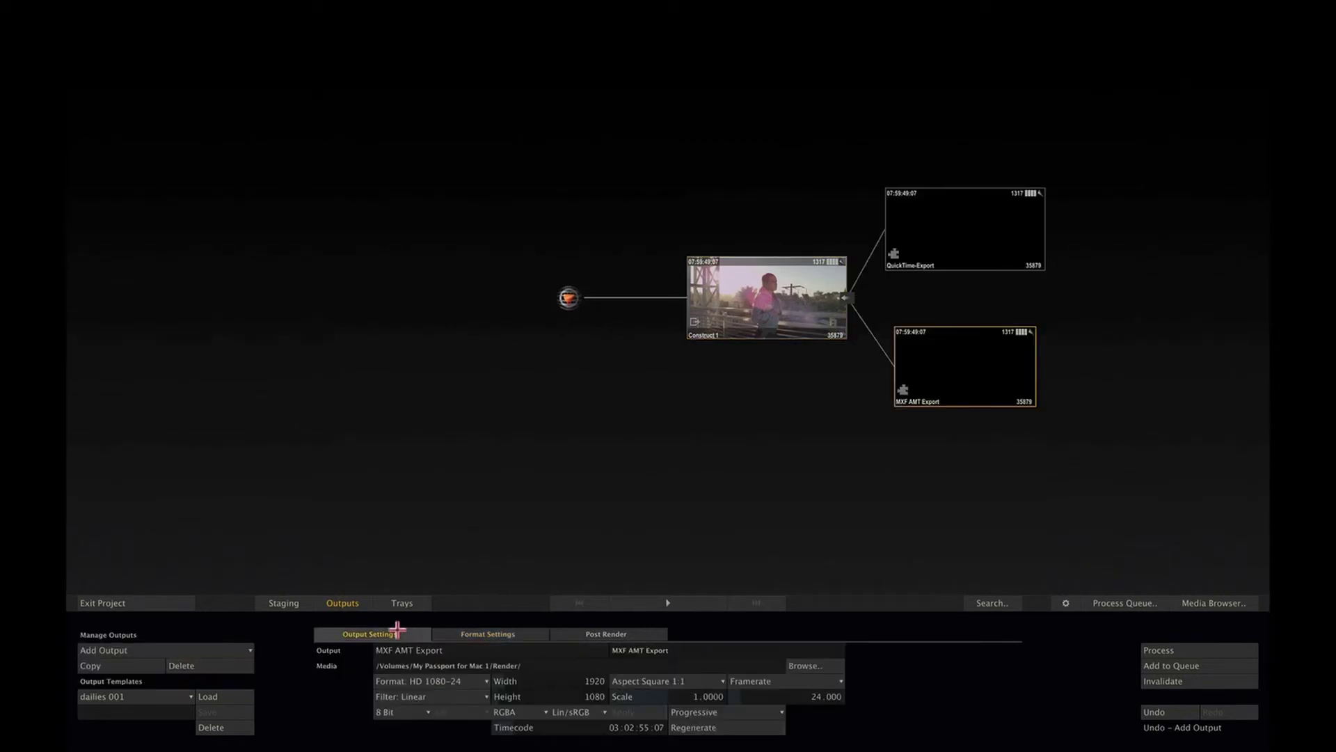
pyautogui.click(453, 682)
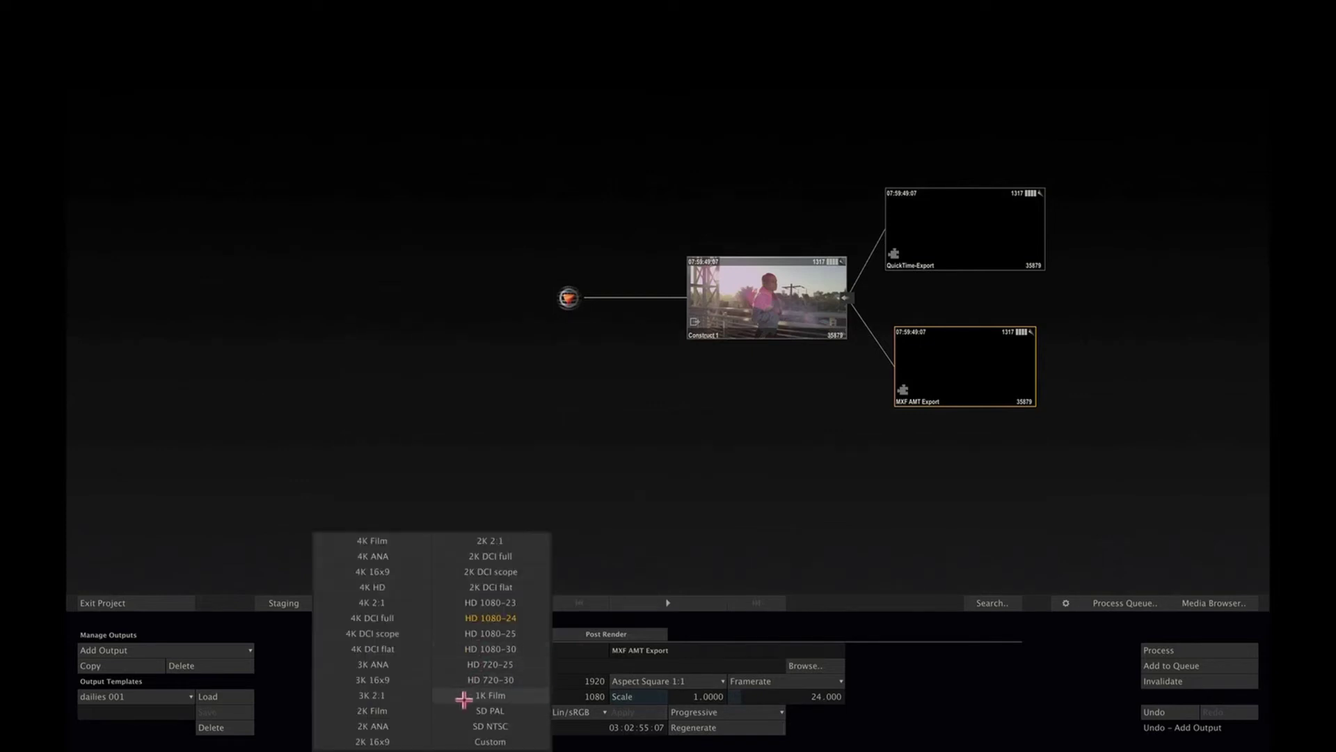
pyautogui.click(499, 617)
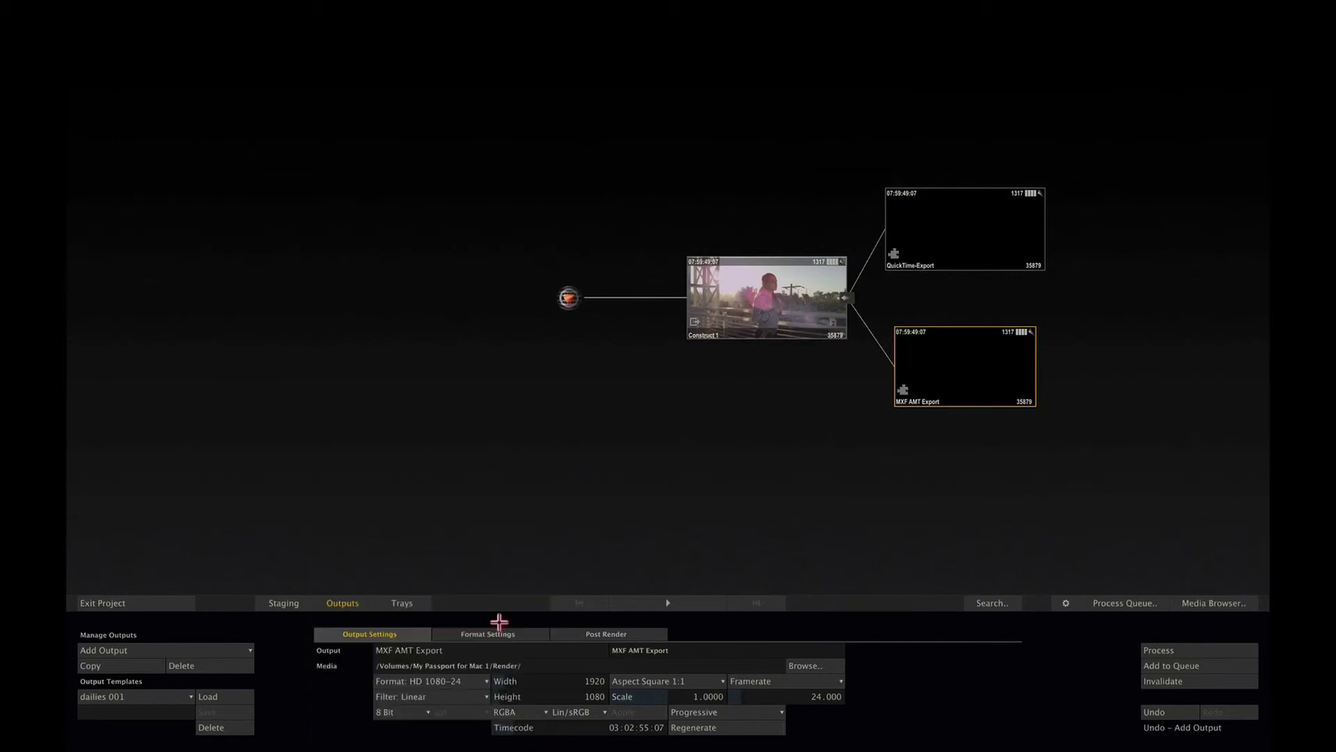
# Step: Set the QuickTime-Export output's format to SD PAL 720x576, 25 fps
pyautogui.click(968, 225)
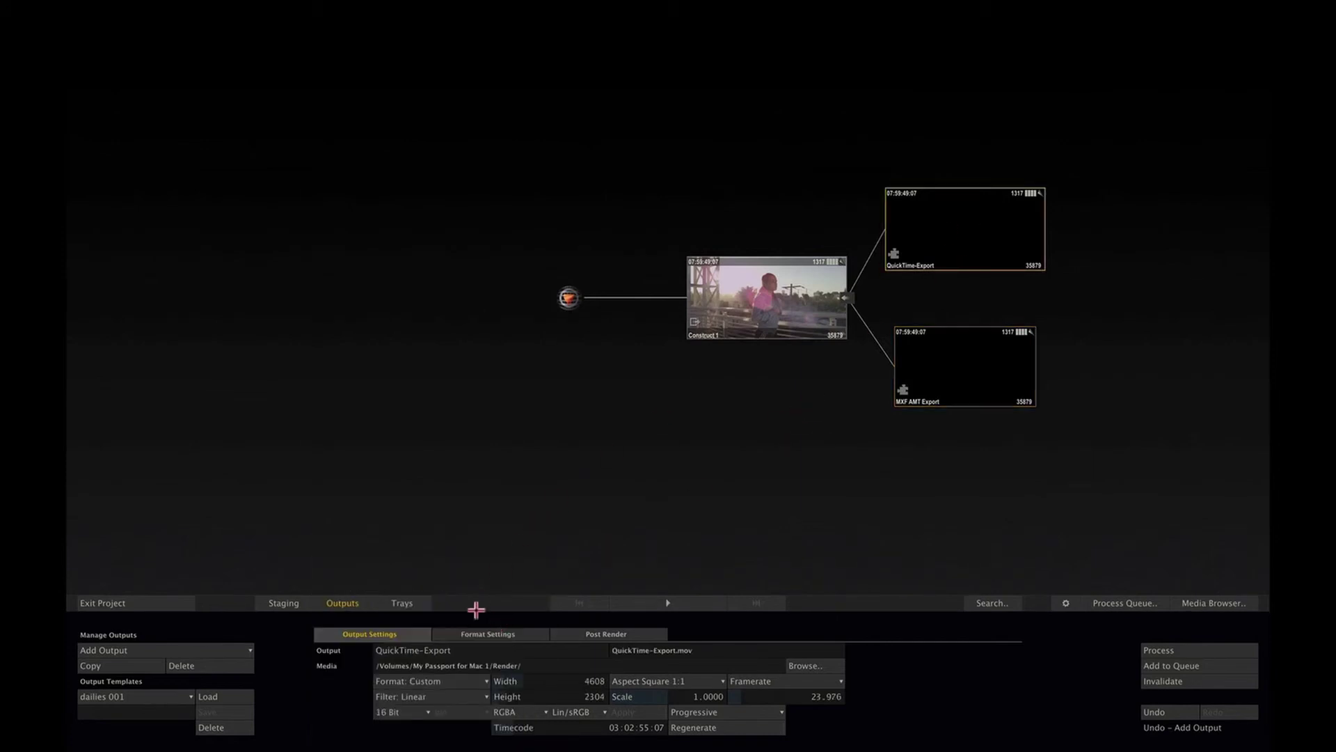
pyautogui.click(452, 679)
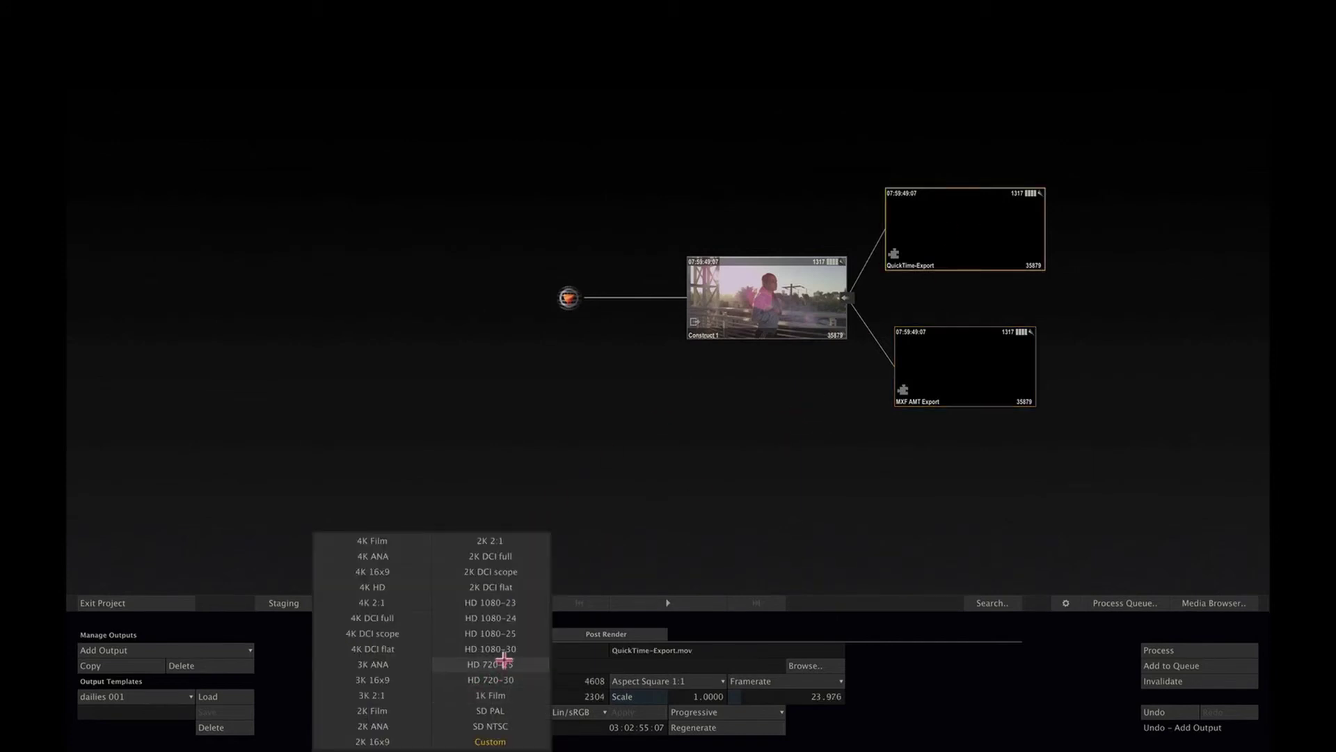
pyautogui.click(500, 705)
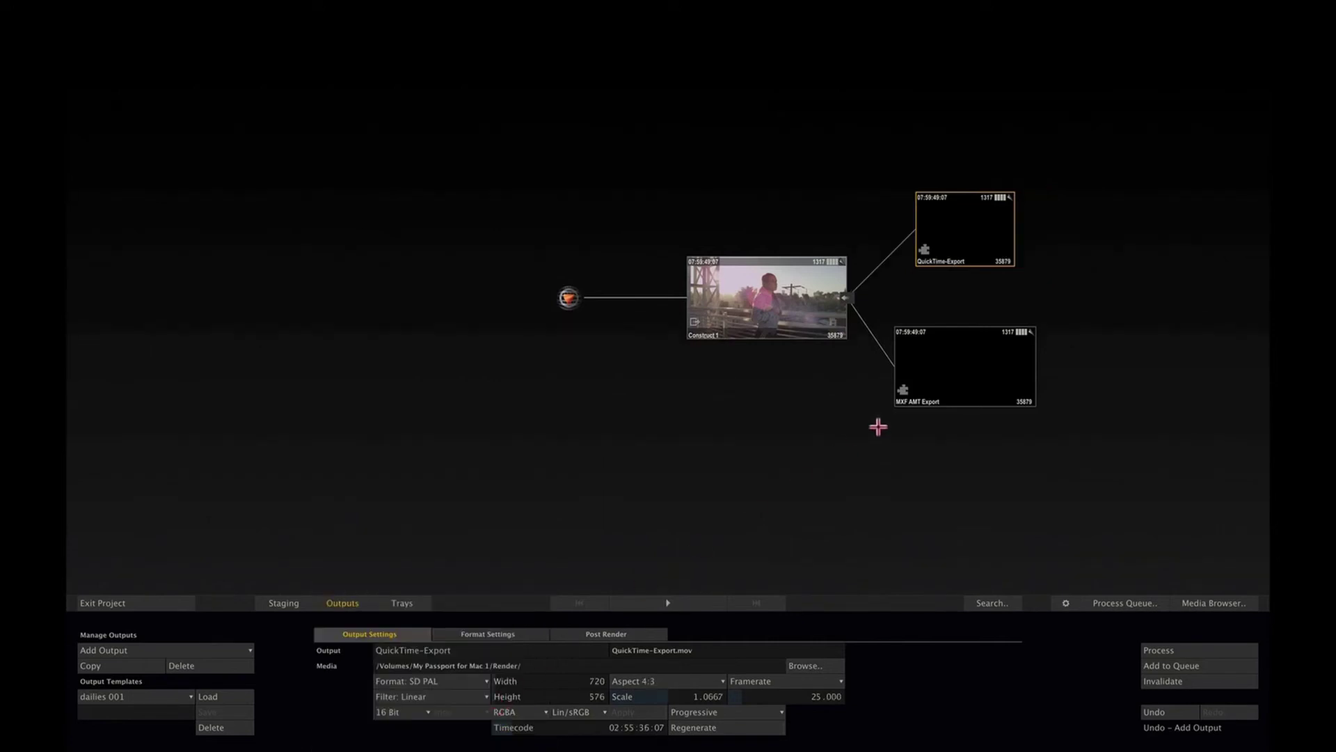
pyautogui.click(824, 324)
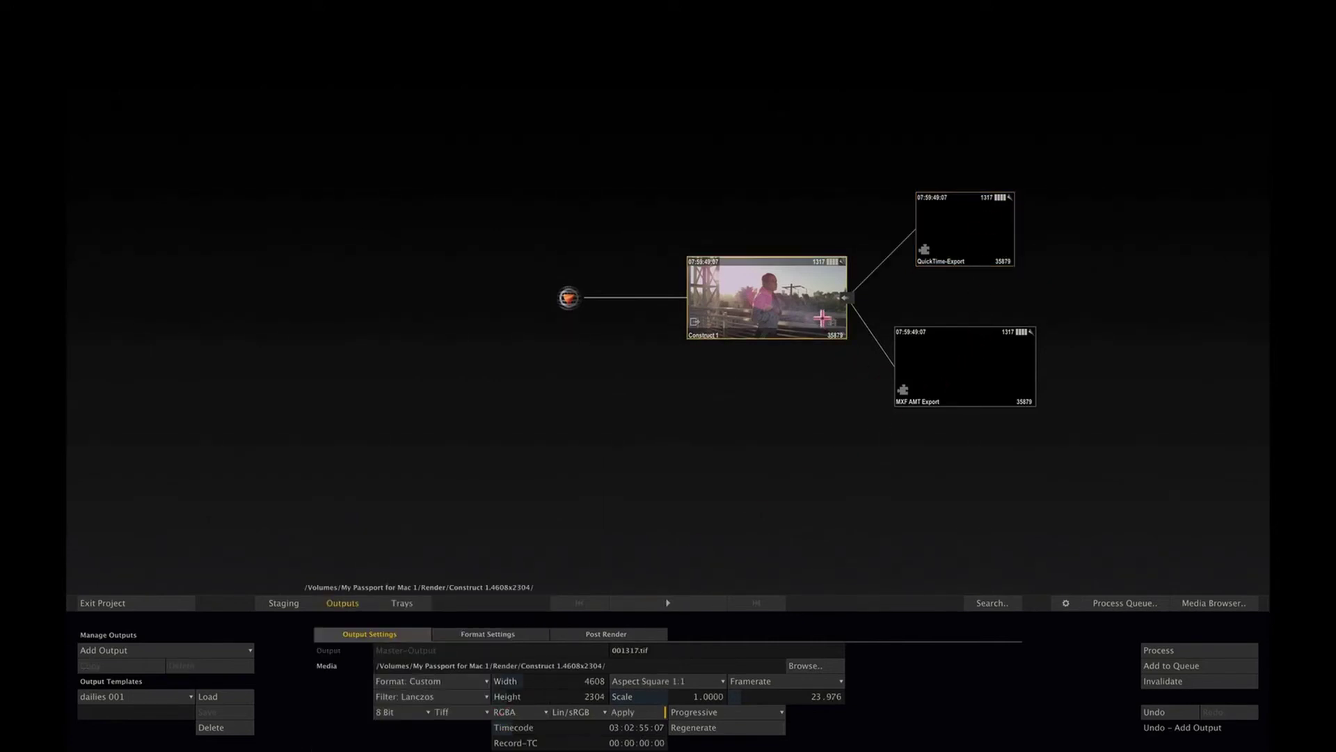
# Step: Add a 16-bit image sequence output, then start and abort the QuickTime-Export render
pyautogui.click(223, 648)
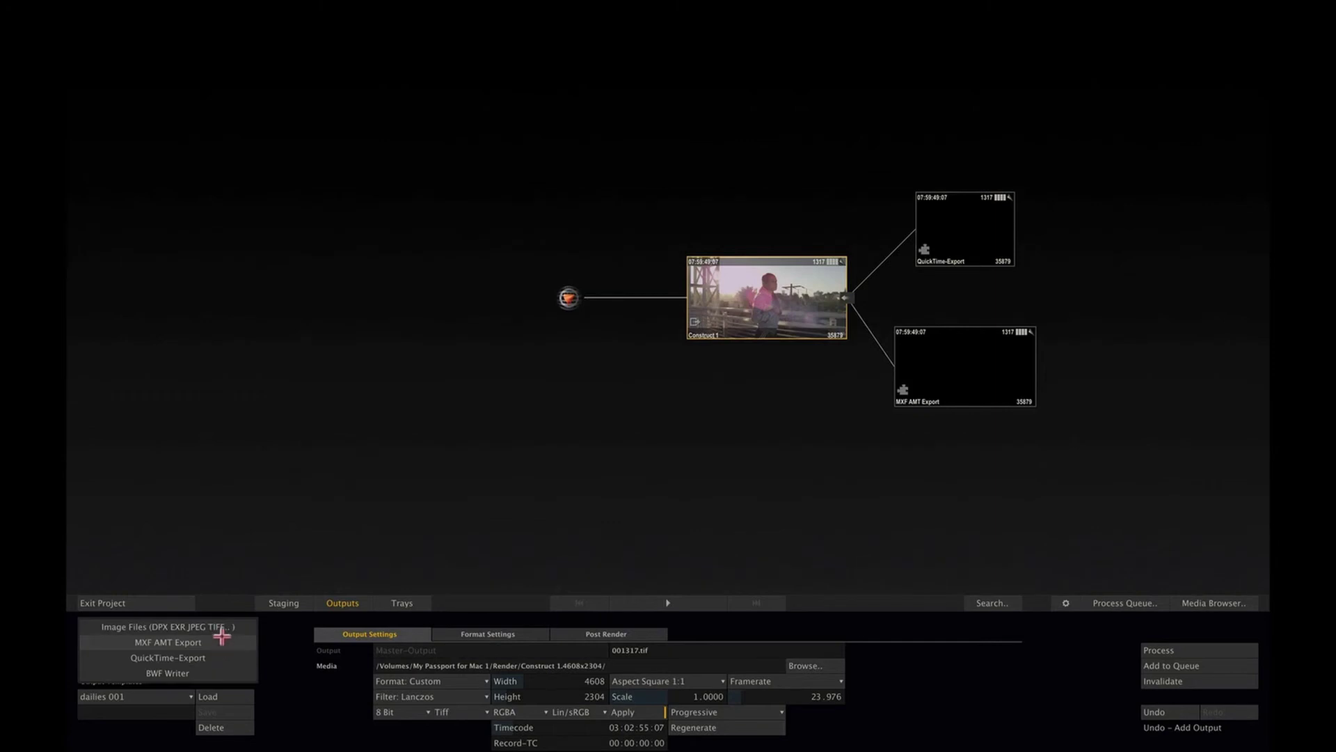
pyautogui.click(217, 627)
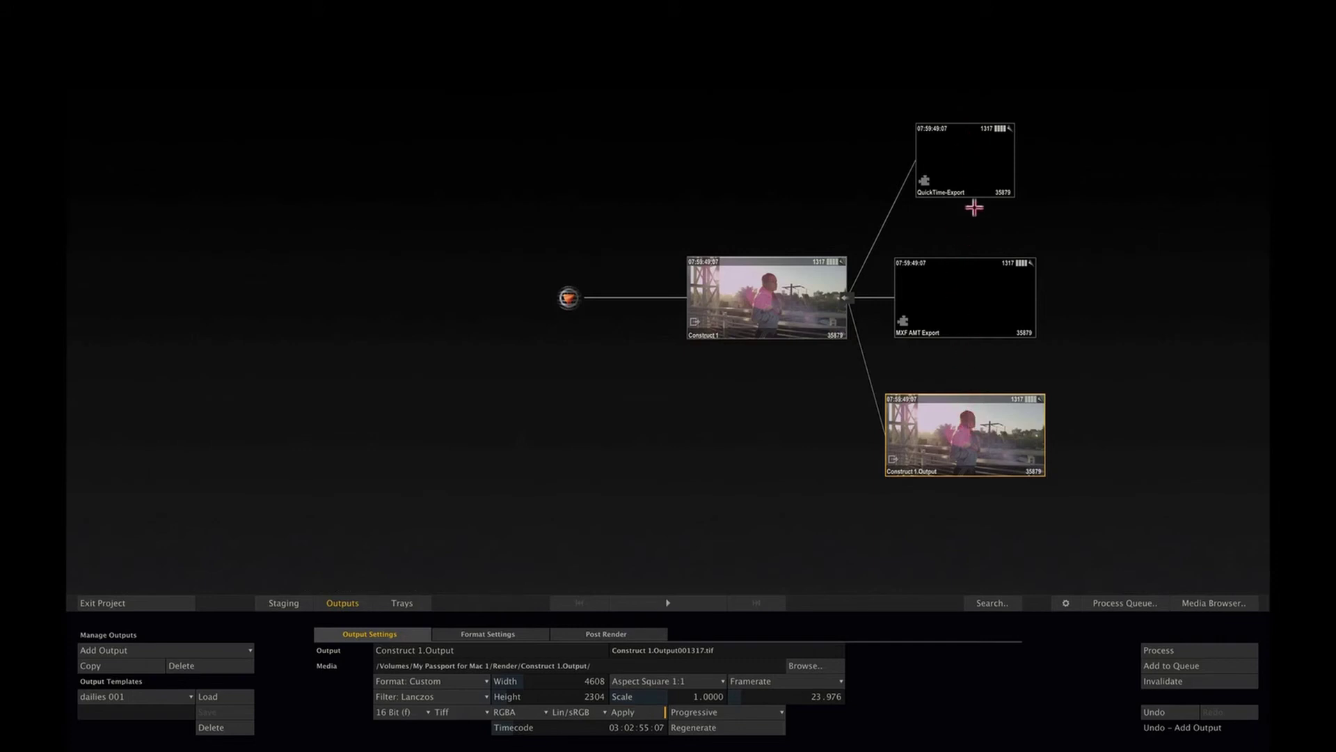
pyautogui.click(966, 157)
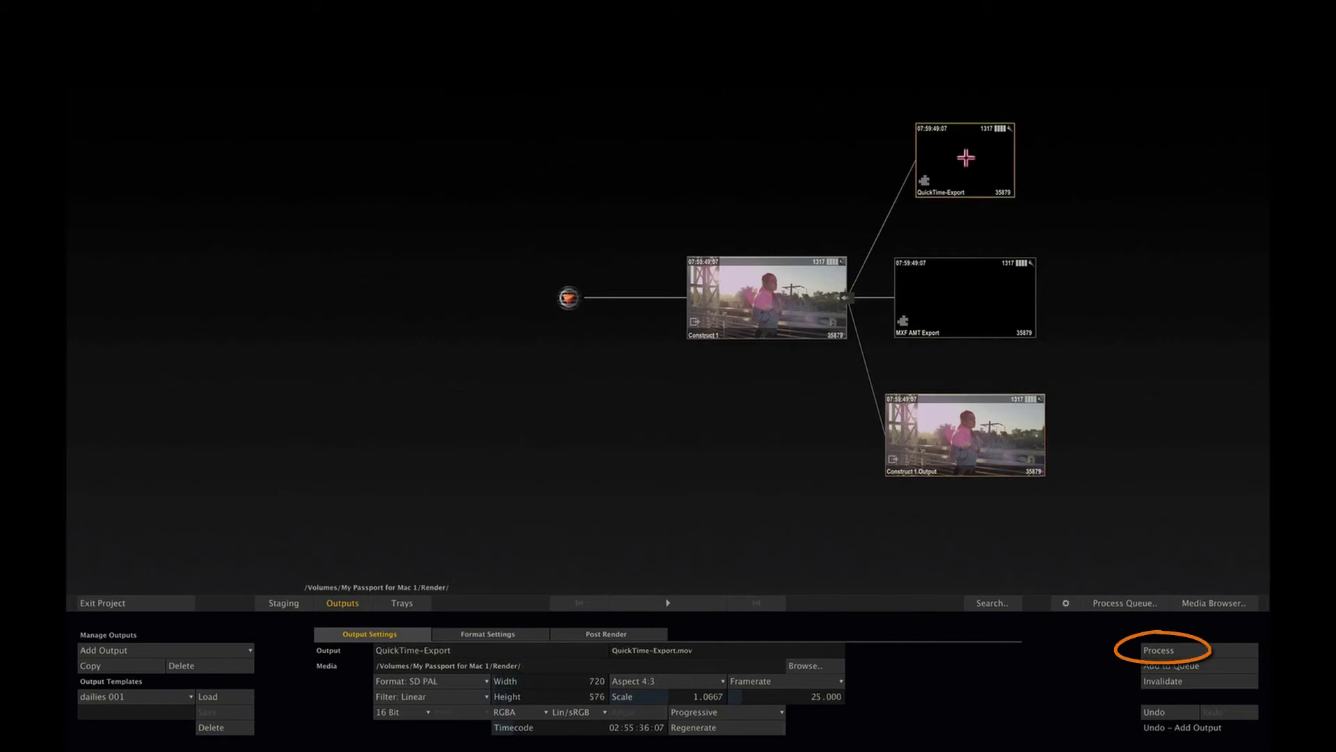
pyautogui.click(1173, 649)
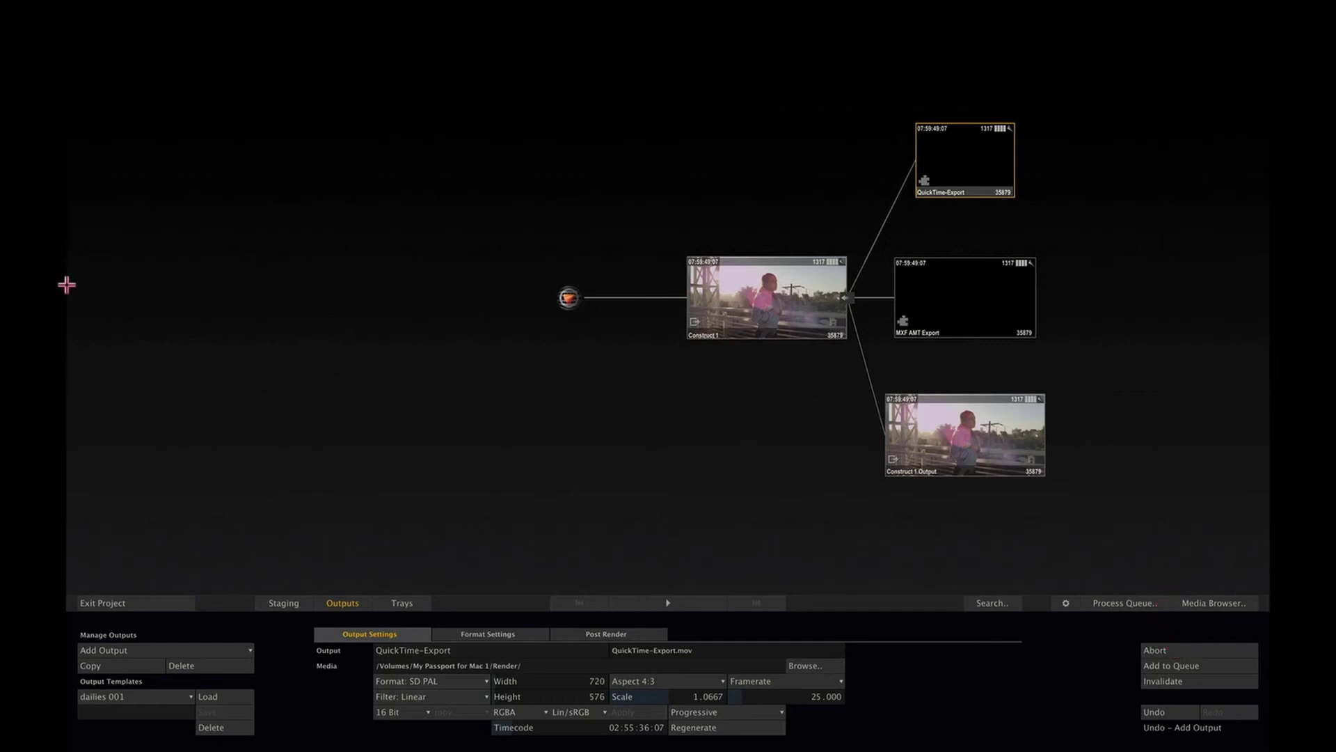
pyautogui.moveTo(65, 307)
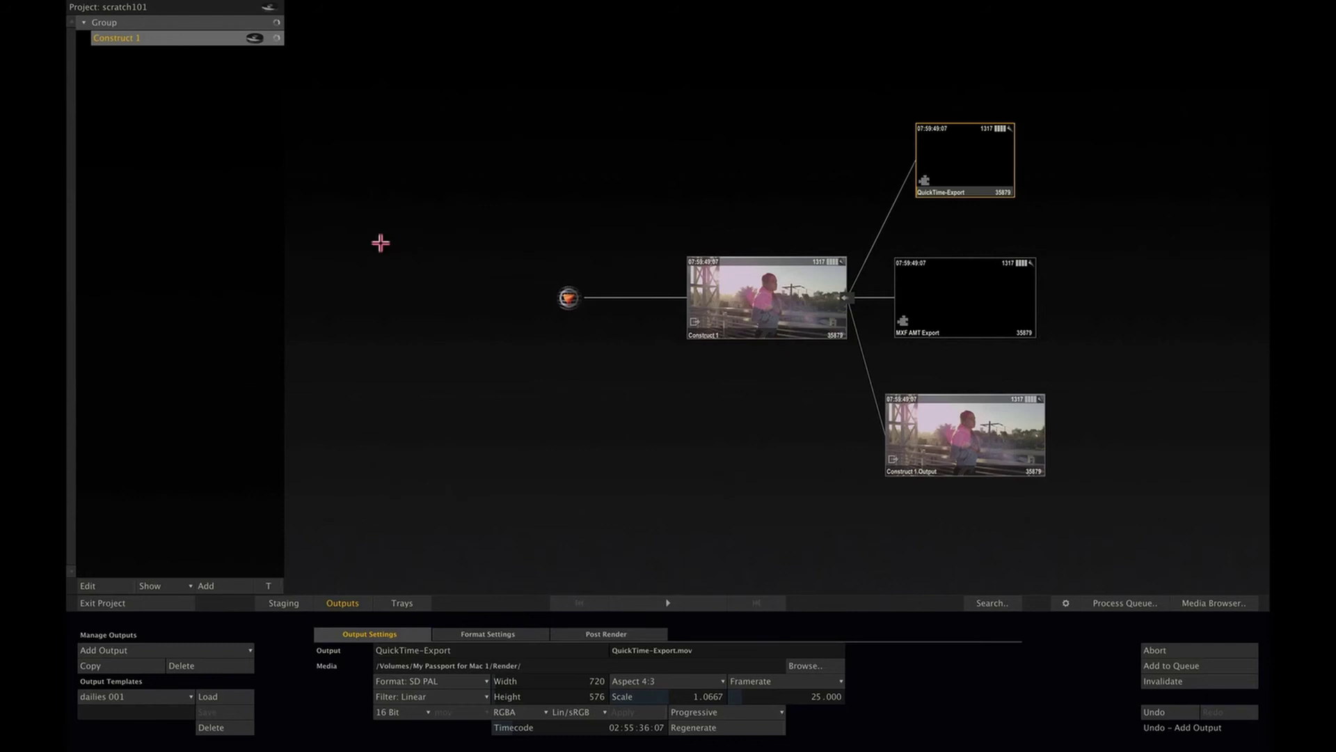
pyautogui.click(1157, 650)
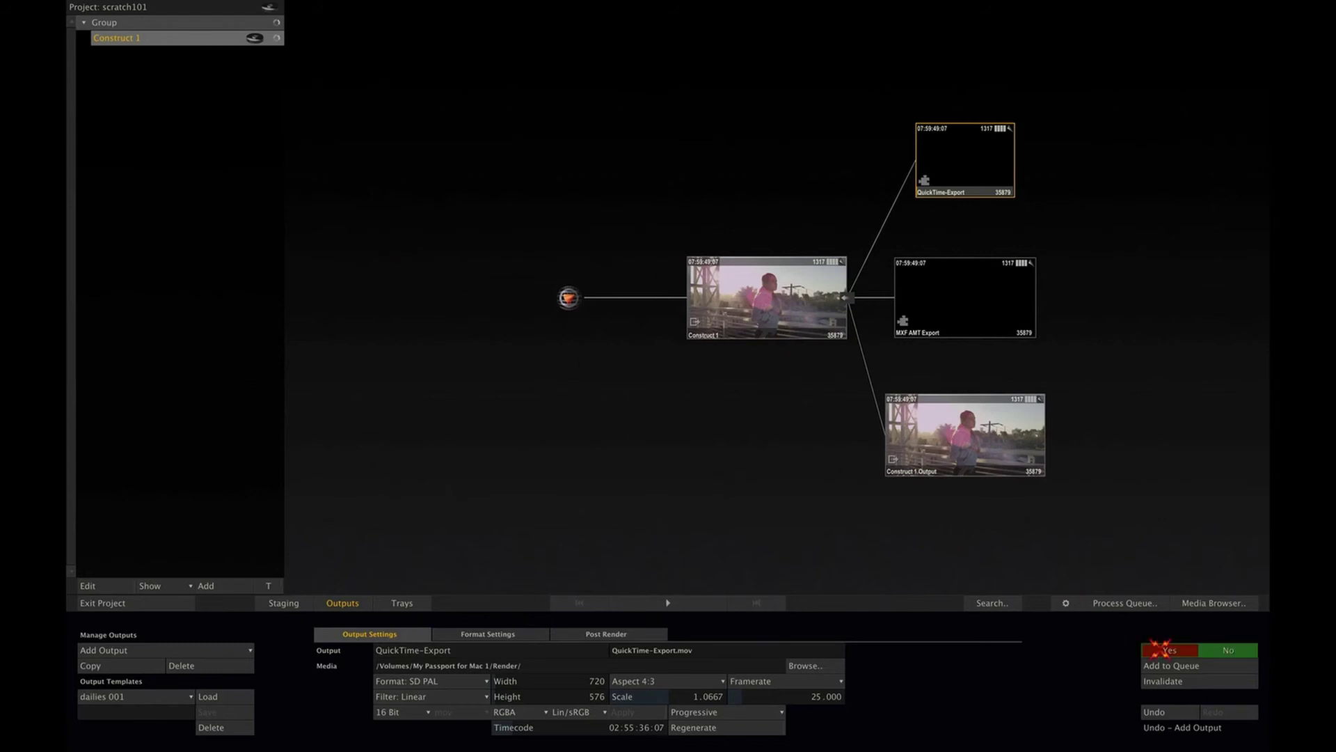
pyautogui.click(1159, 649)
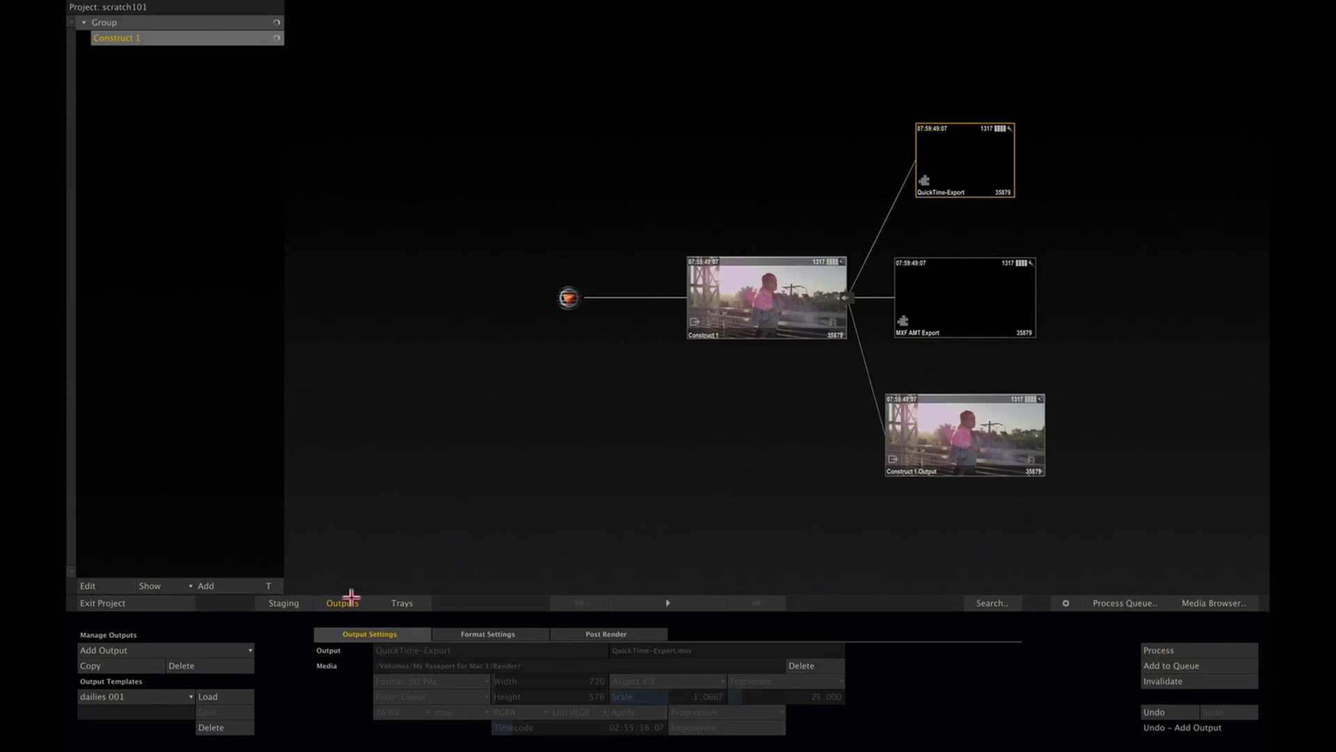
# Step: Back on the clip timeline, rename the construct group to 'dailies media'
pyautogui.click(348, 602)
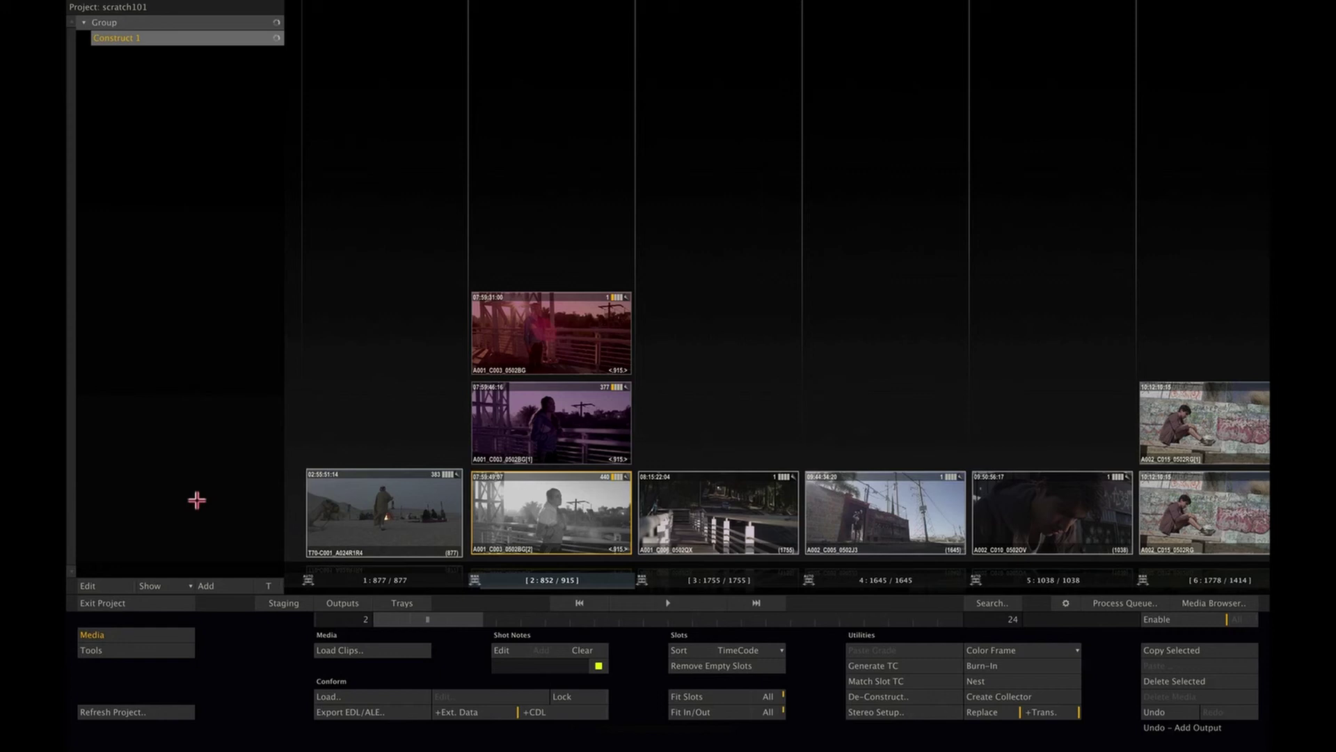
pyautogui.click(109, 585)
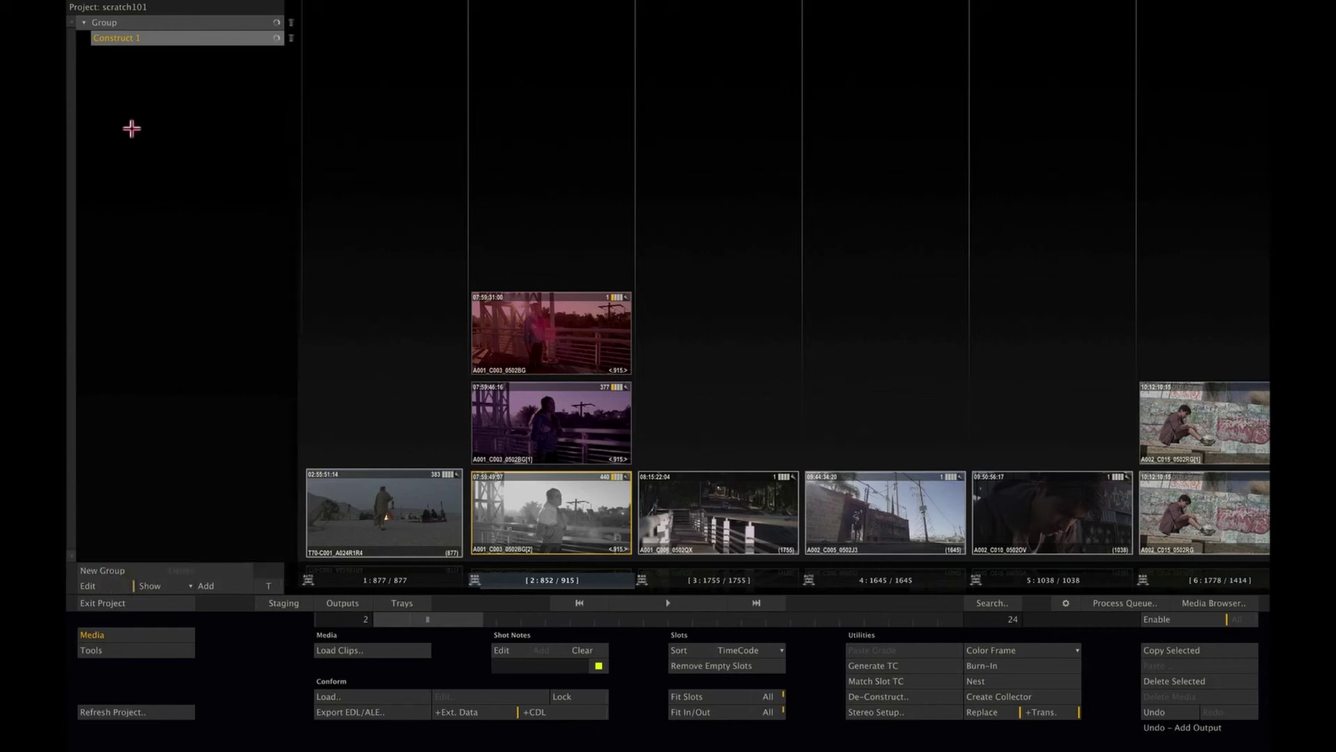
pyautogui.click(135, 21)
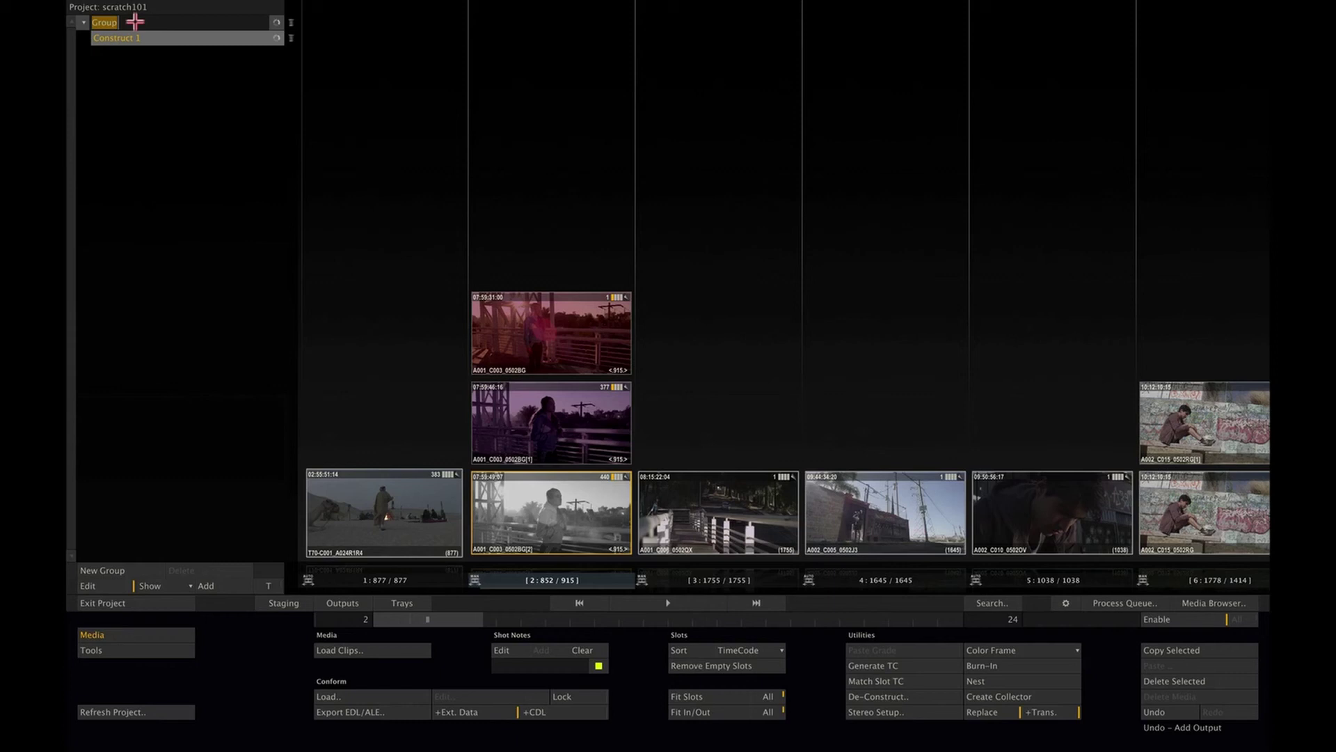
pyautogui.write('dailies media')
pyautogui.press('Return')
# Step: Rename Construct 1 to 'day1'
pyautogui.doubleClick(138, 41)
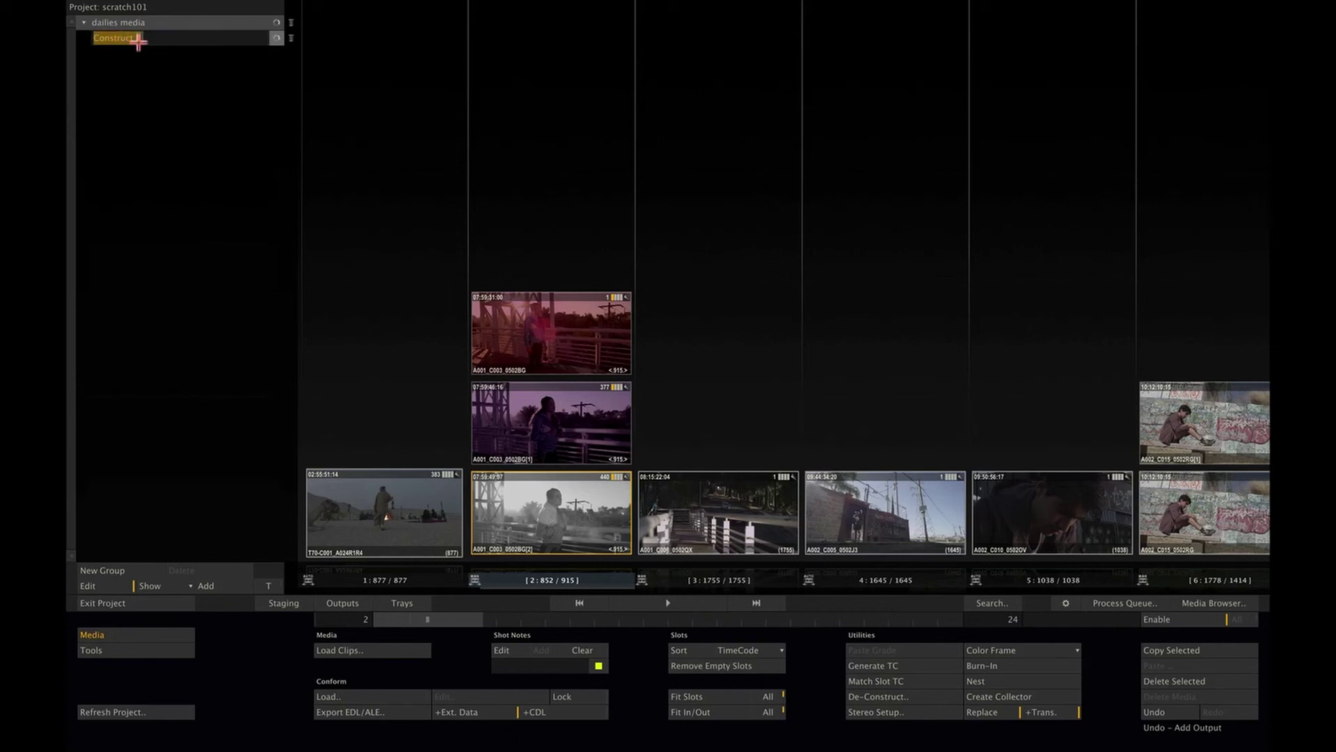
pyautogui.write('day1')
pyautogui.press('Return')
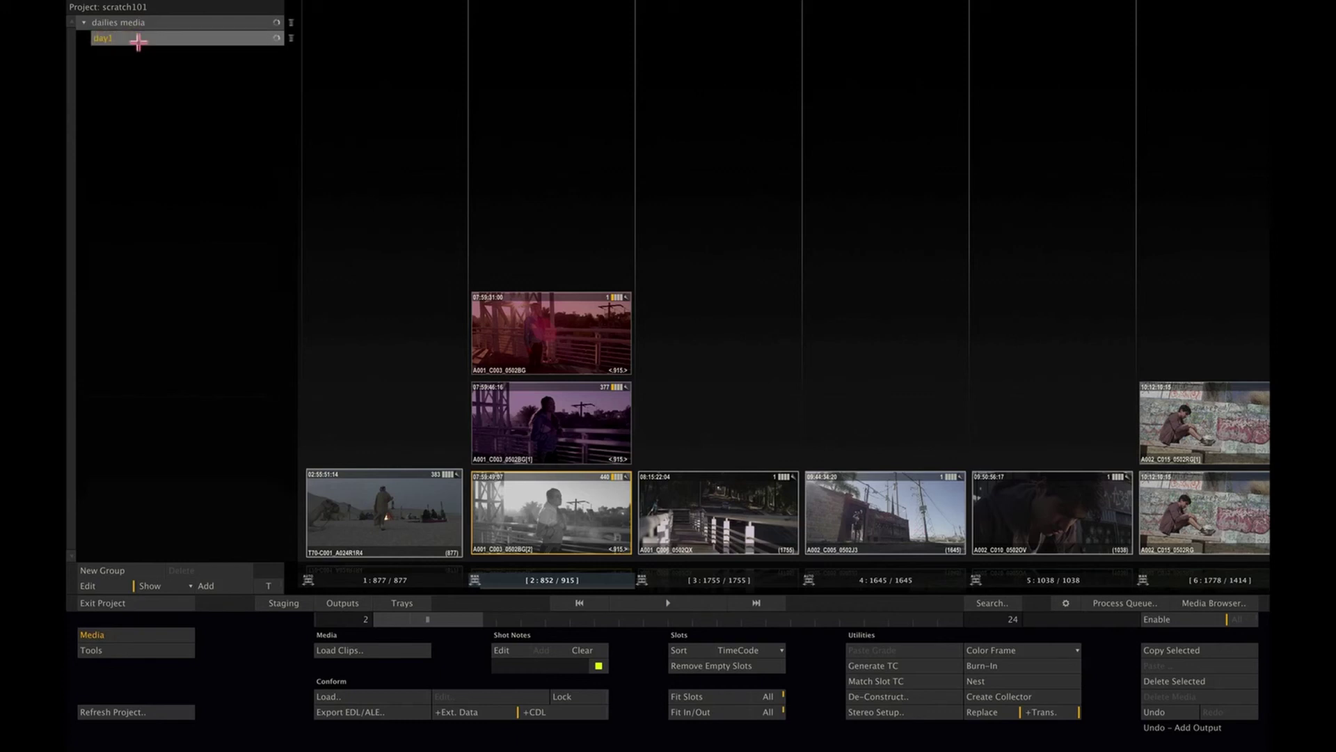
# Step: Add two constructs to dailies media and name them 'day2' and 'day3'
pyautogui.click(218, 585)
pyautogui.click(218, 585)
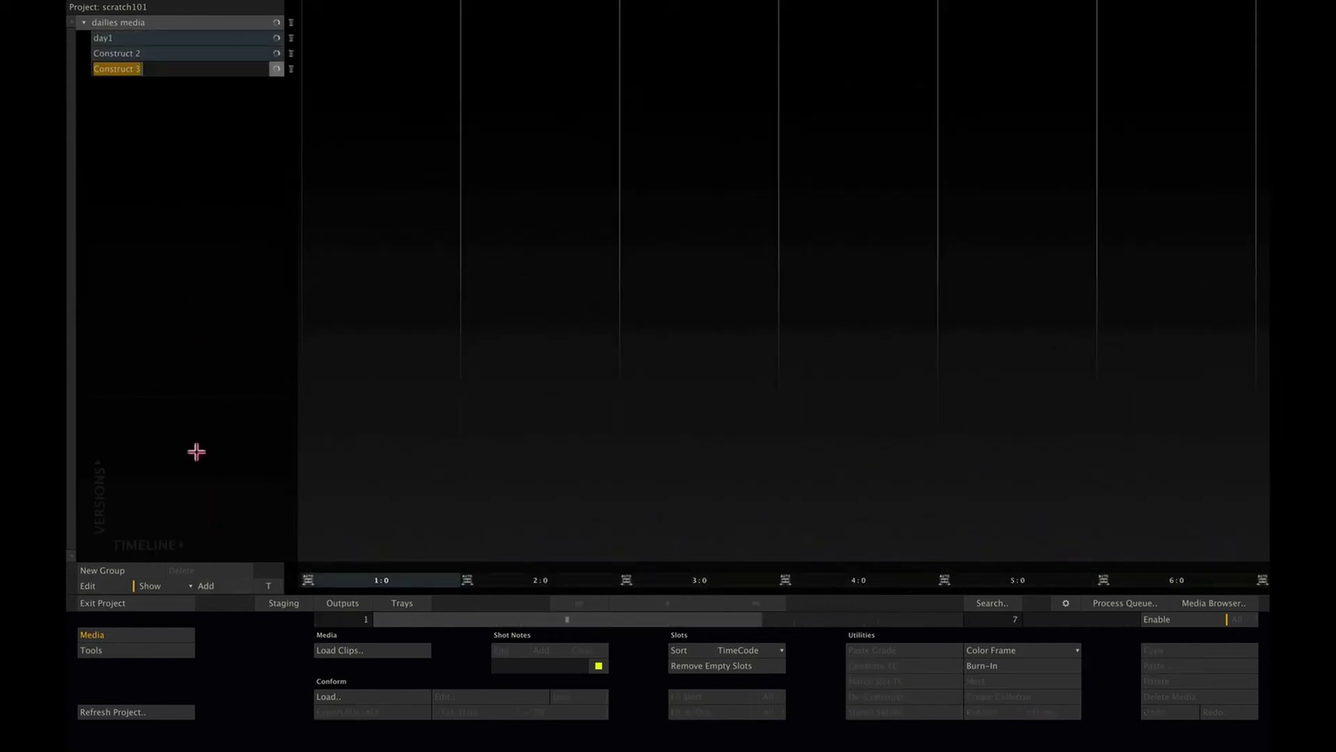
pyautogui.click(149, 49)
pyautogui.doubleClick(149, 49)
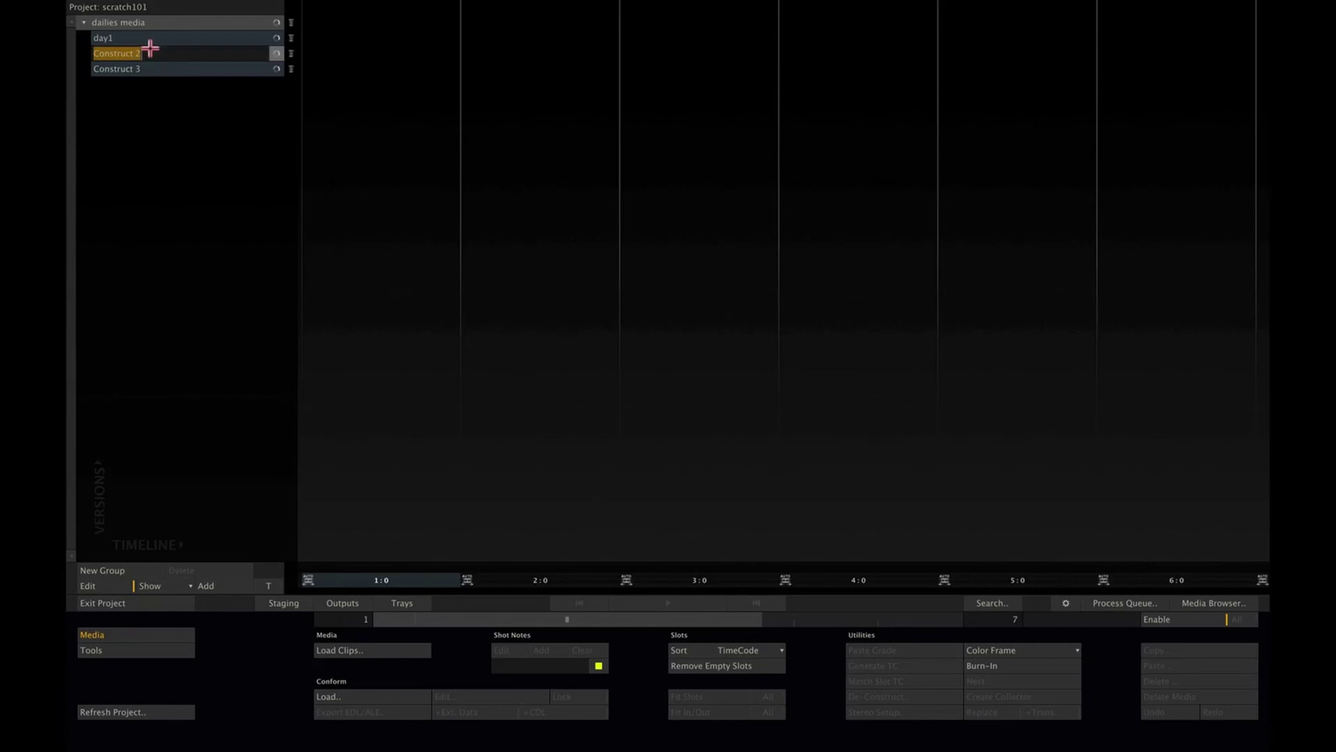
pyautogui.write('day2')
pyautogui.press('Return')
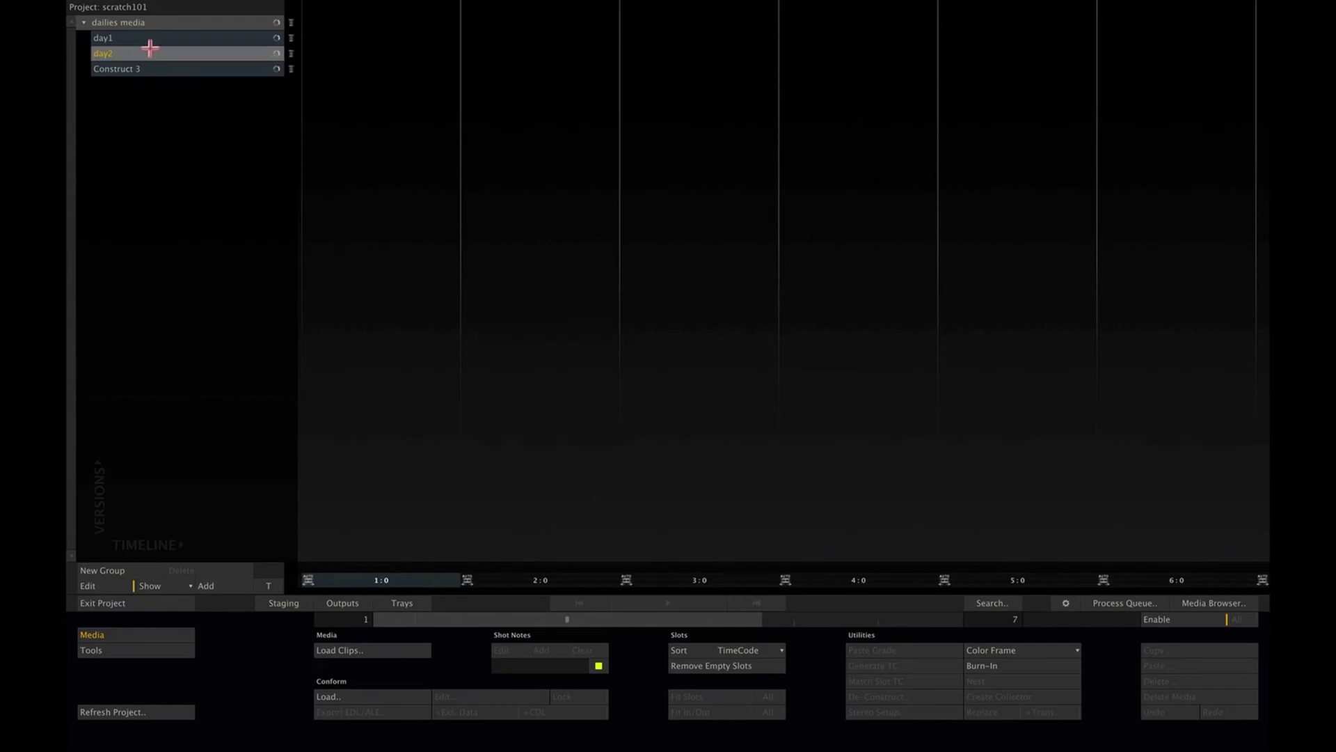
pyautogui.click(150, 69)
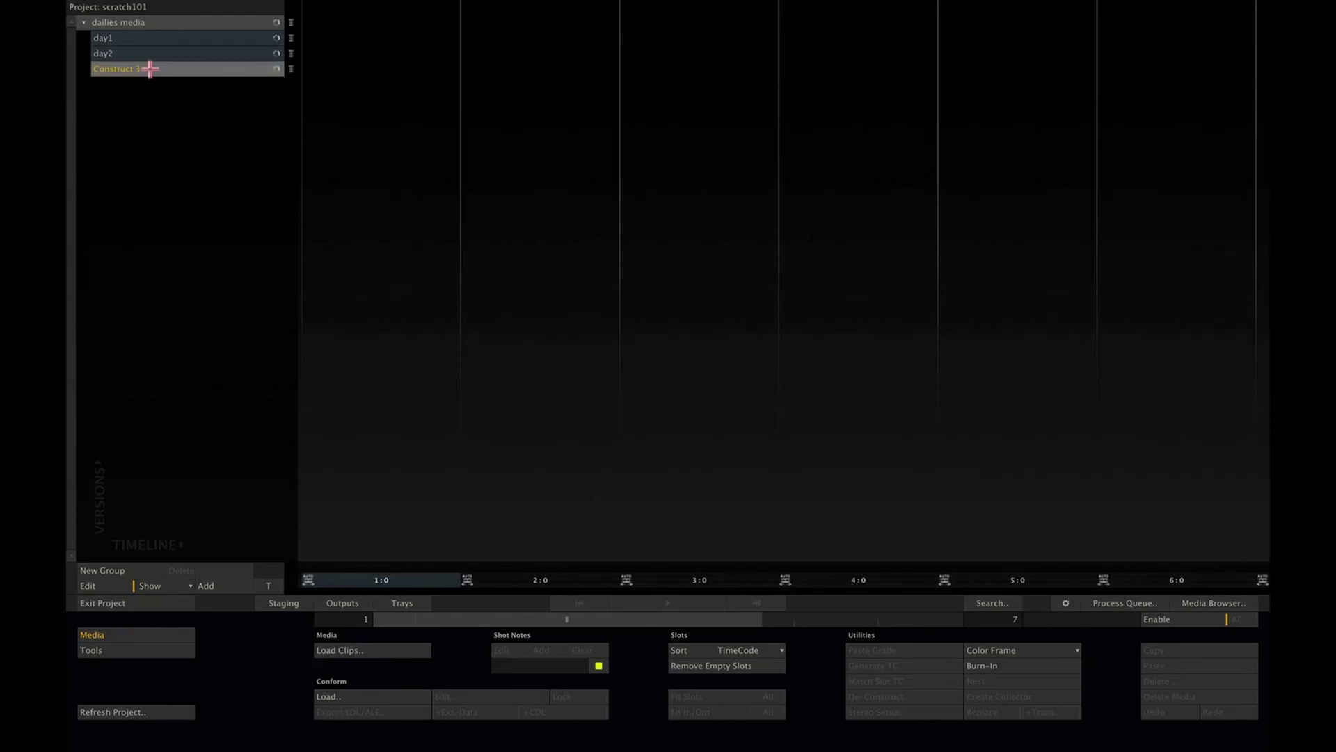
pyautogui.doubleClick(150, 69)
pyautogui.write('day3')
pyautogui.press('Return')
# Step: Create a 'conforms' group with constructs named 'reel1' and 'reel2'
pyautogui.click(113, 570)
pyautogui.write('conforms')
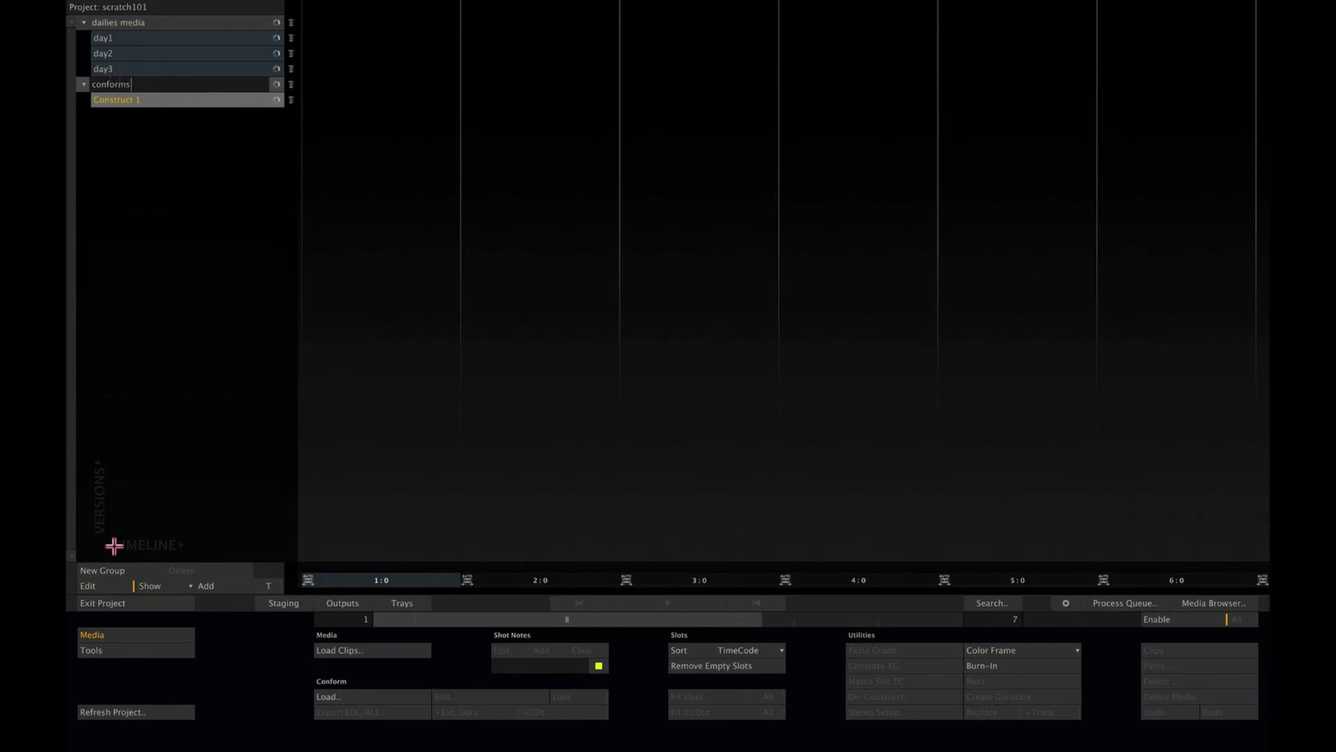
pyautogui.click(159, 101)
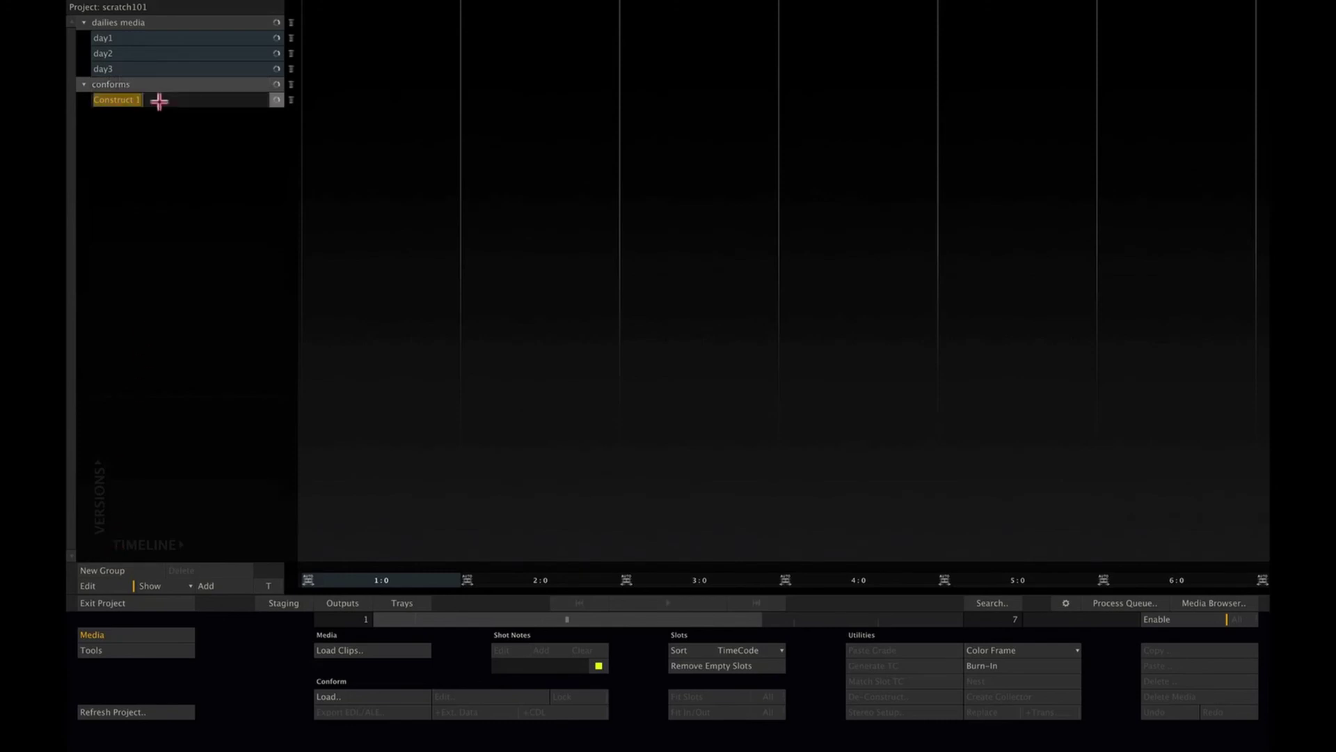
pyautogui.write('reel1')
pyautogui.press('Return')
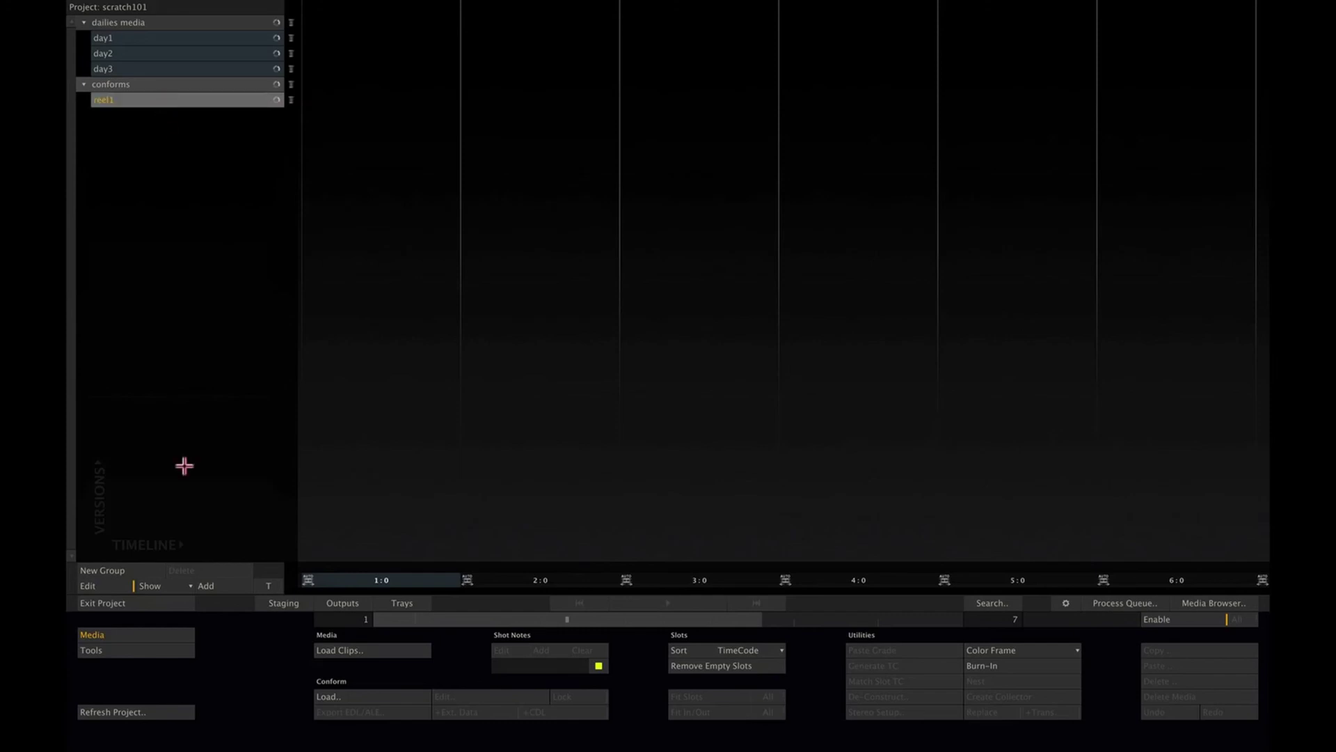
pyautogui.click(213, 586)
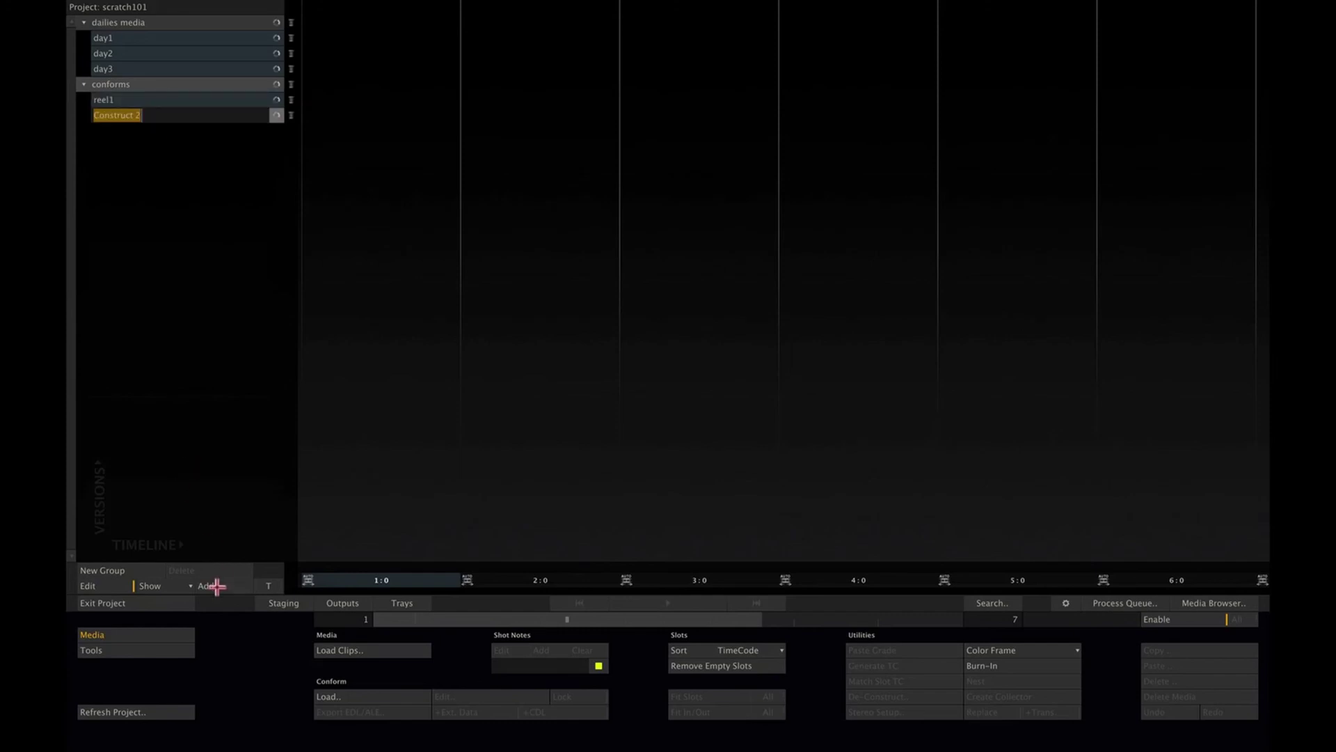
pyautogui.write('reel2')
pyautogui.press('Return')
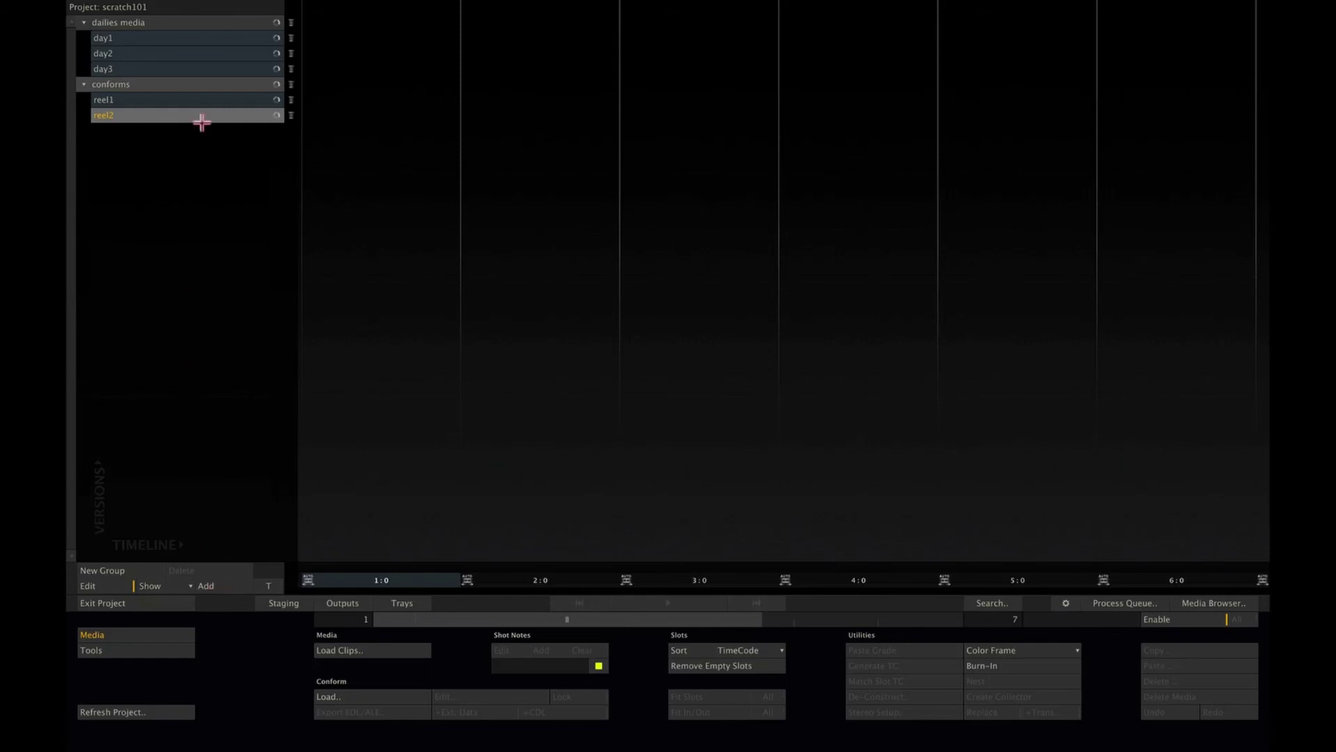
# Step: Reshuffle the day3 and reel2 bins, then exit scratch101 back to the start screen
pyautogui.click(184, 37)
pyautogui.click(182, 51)
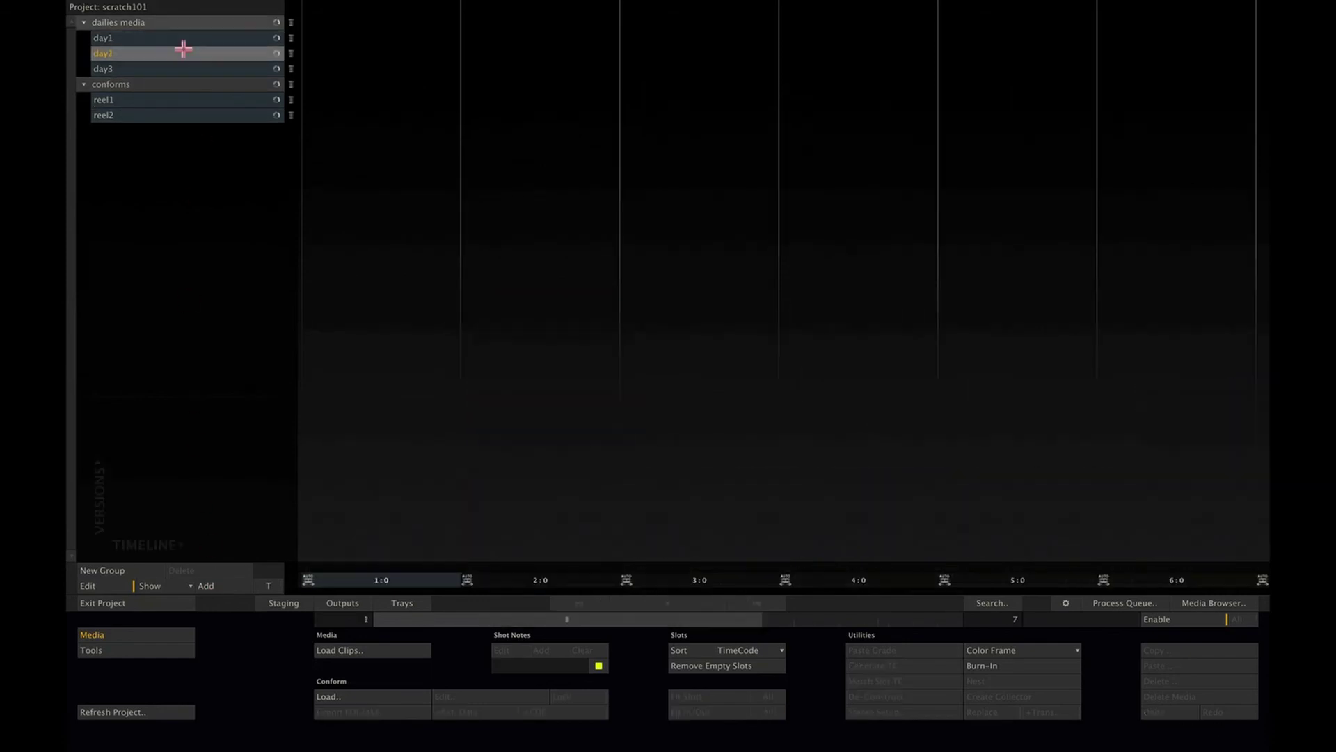
pyautogui.click(182, 66)
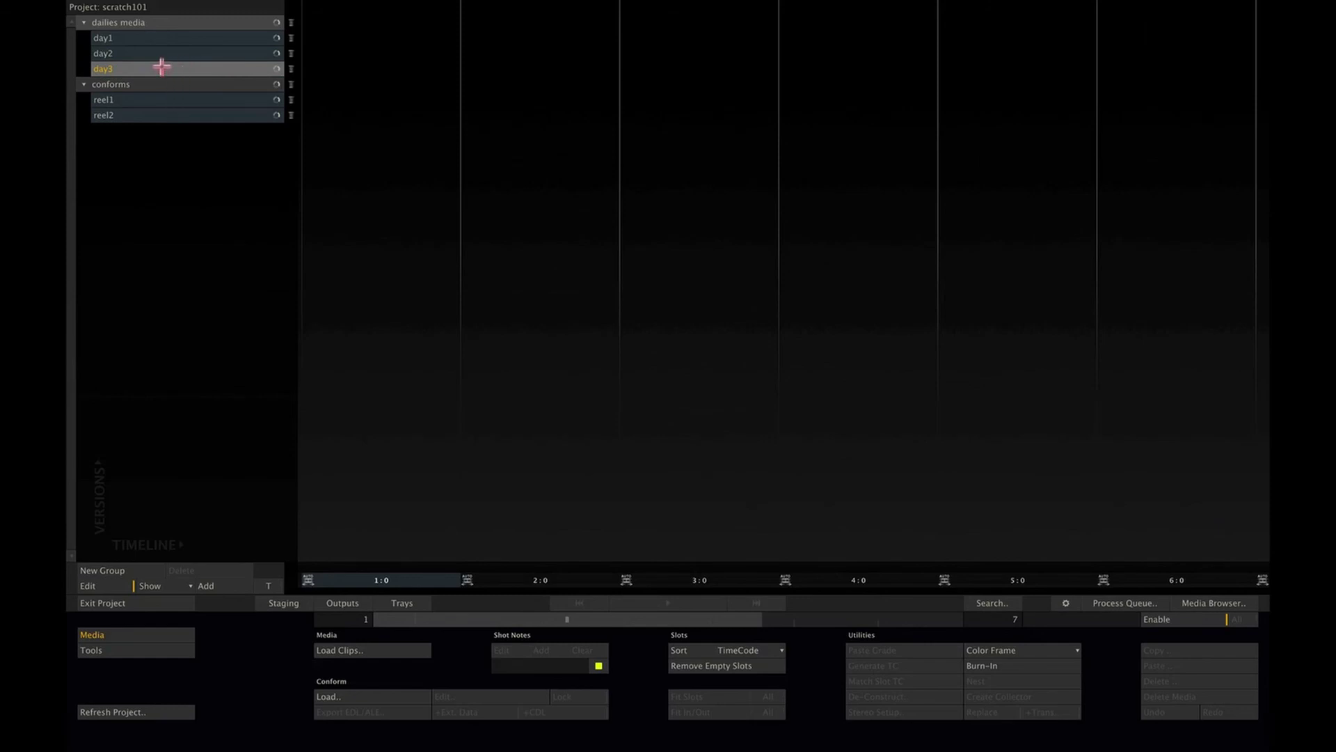
pyautogui.moveTo(161, 66); pyautogui.dragTo(164, 170)
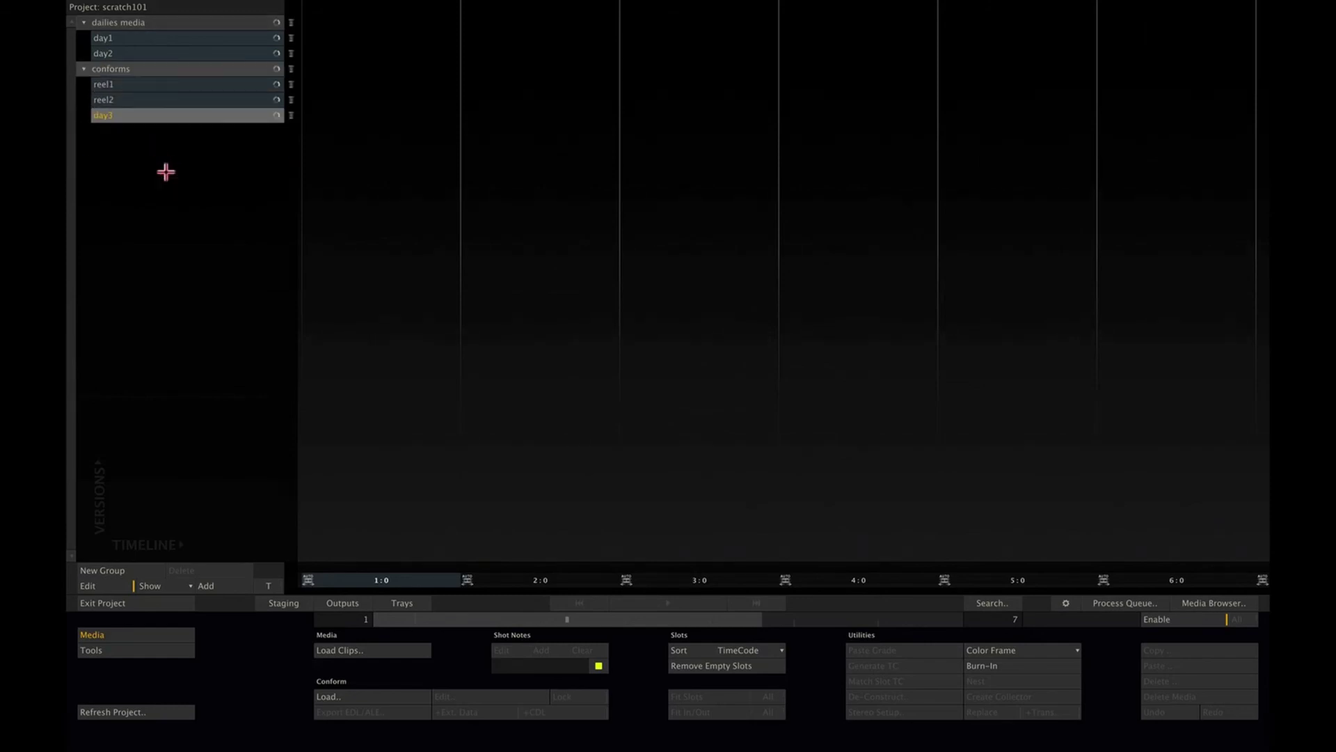
pyautogui.moveTo(164, 113); pyautogui.dragTo(168, 60)
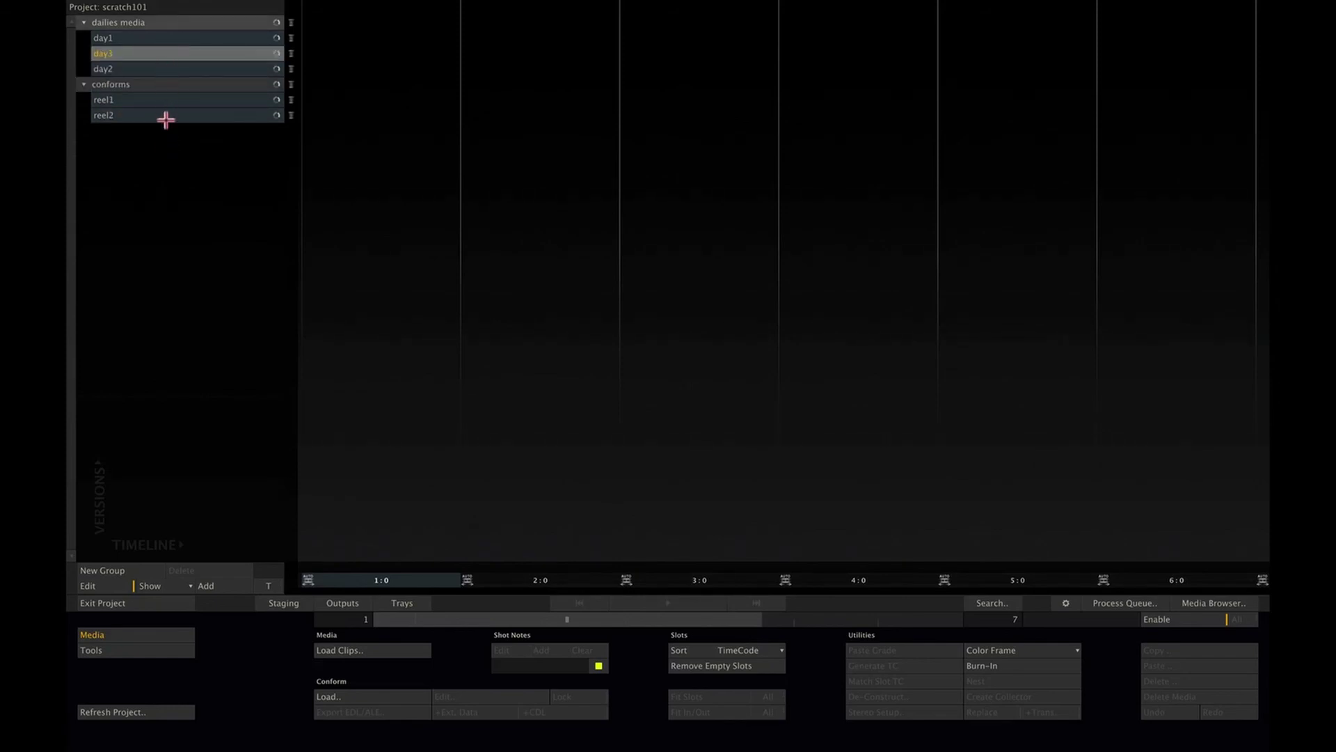
pyautogui.moveTo(167, 115); pyautogui.dragTo(172, 154)
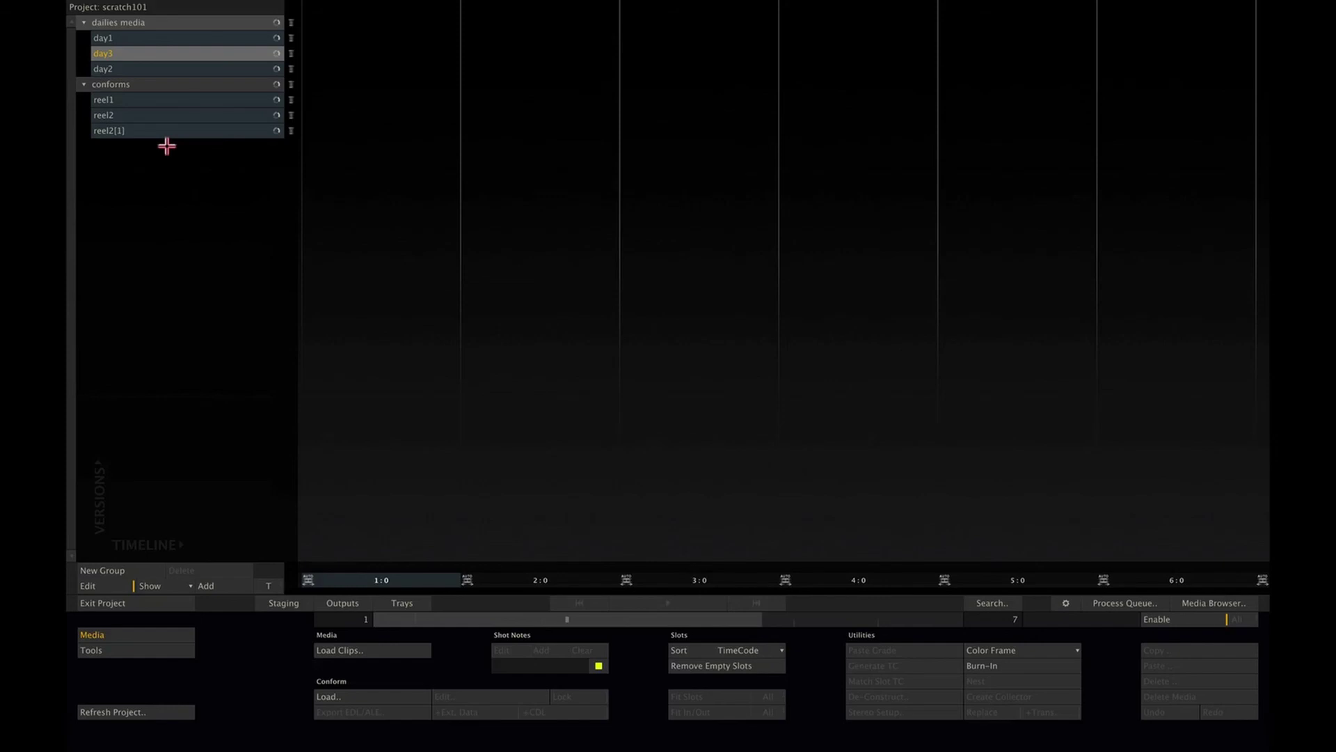
pyautogui.click(115, 602)
pyautogui.click(116, 599)
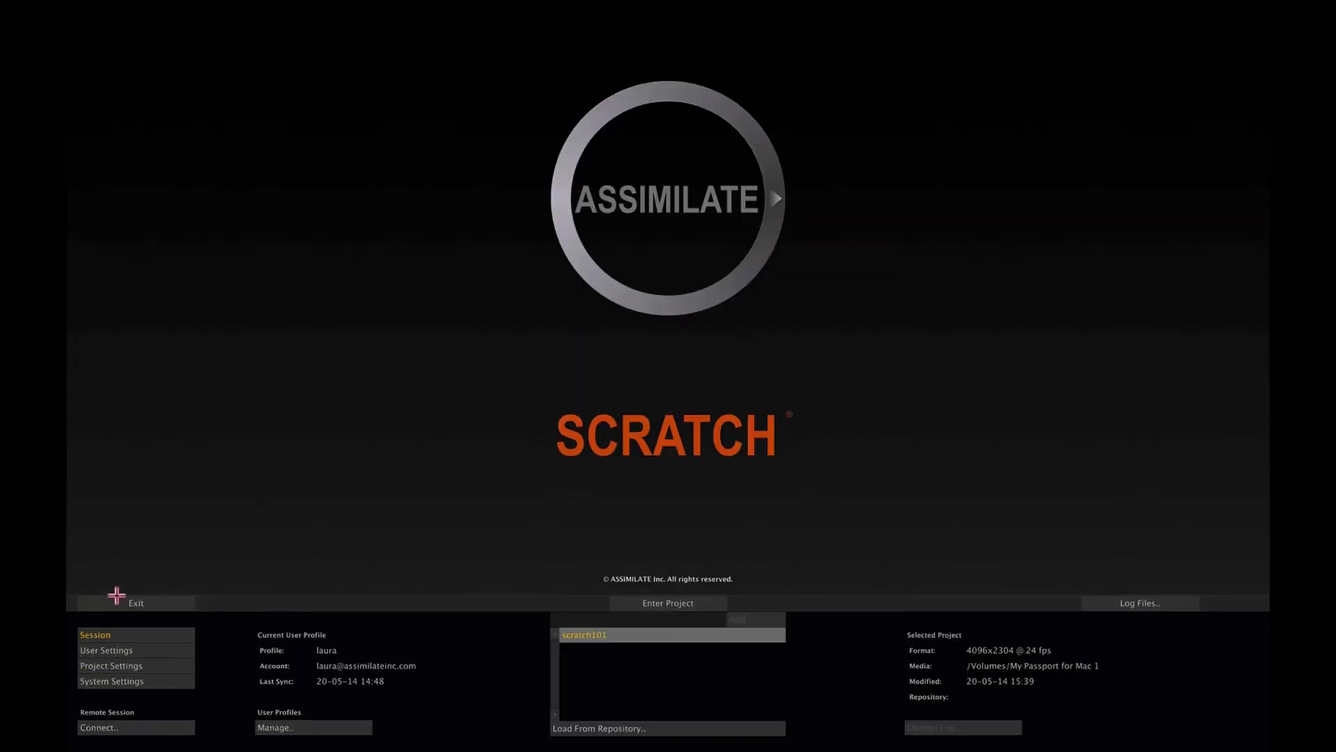